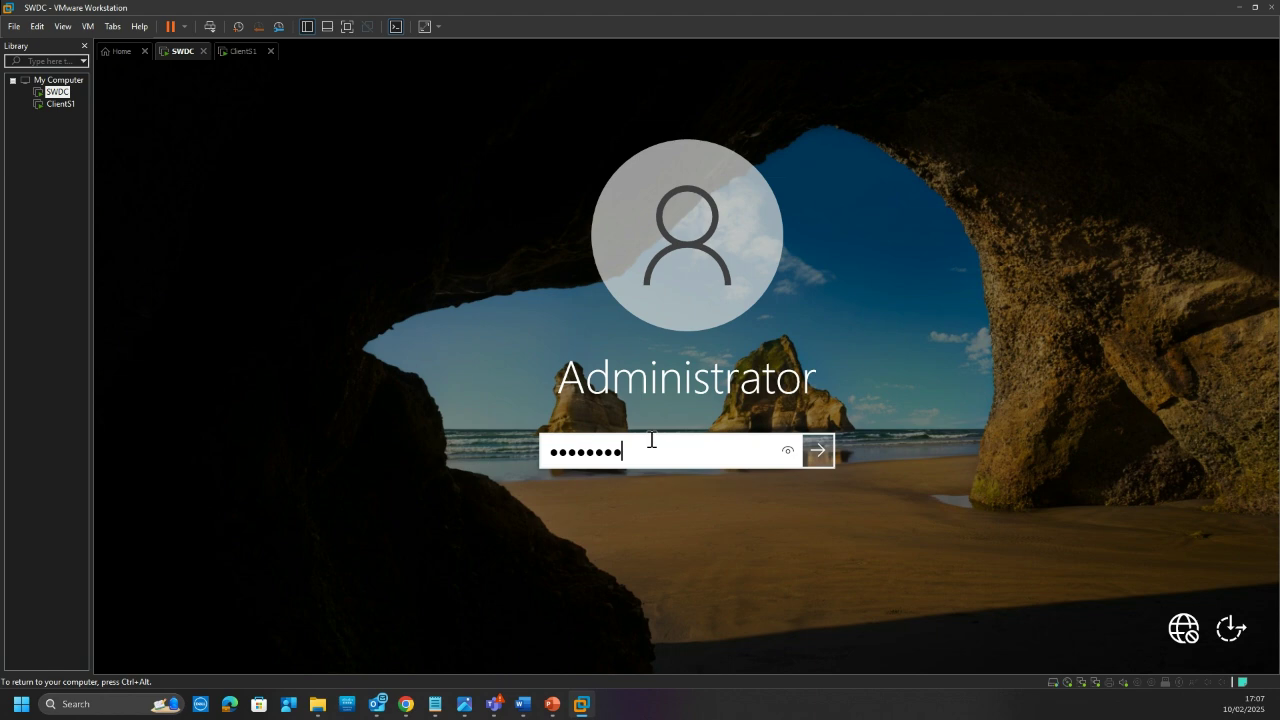
Step: Sign in to SWDC and record Security issue (Unplanned) as the shutdown reason
key("Return")
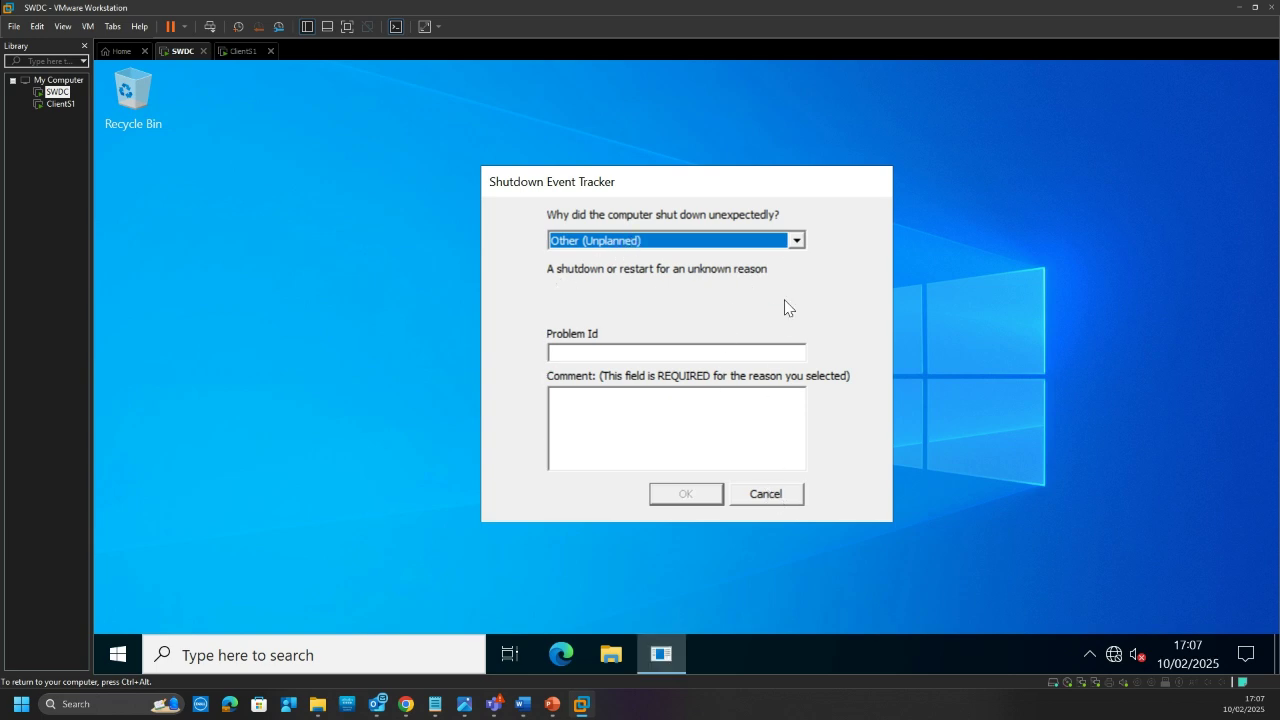
left_click(786, 247)
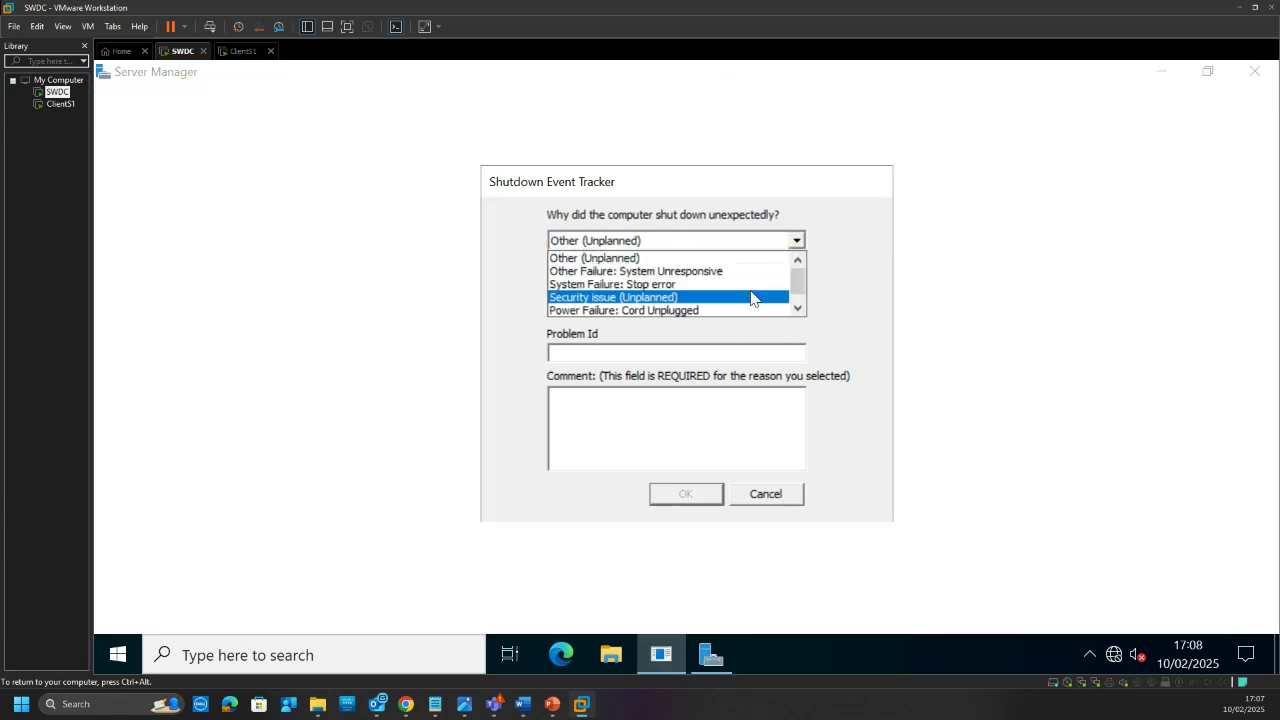
left_click(748, 299)
left_click(695, 495)
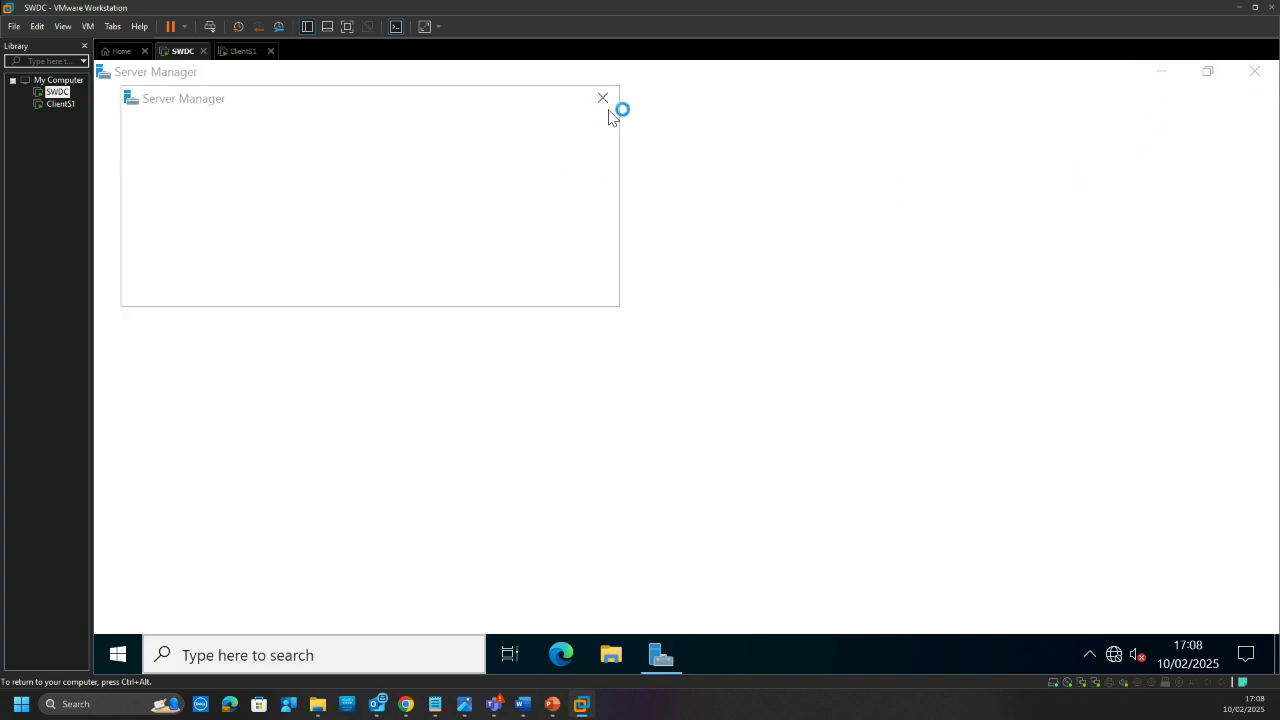
Step: Dismiss the search flyout and the Windows Admin Center notice in Server Manager
key("super+s")
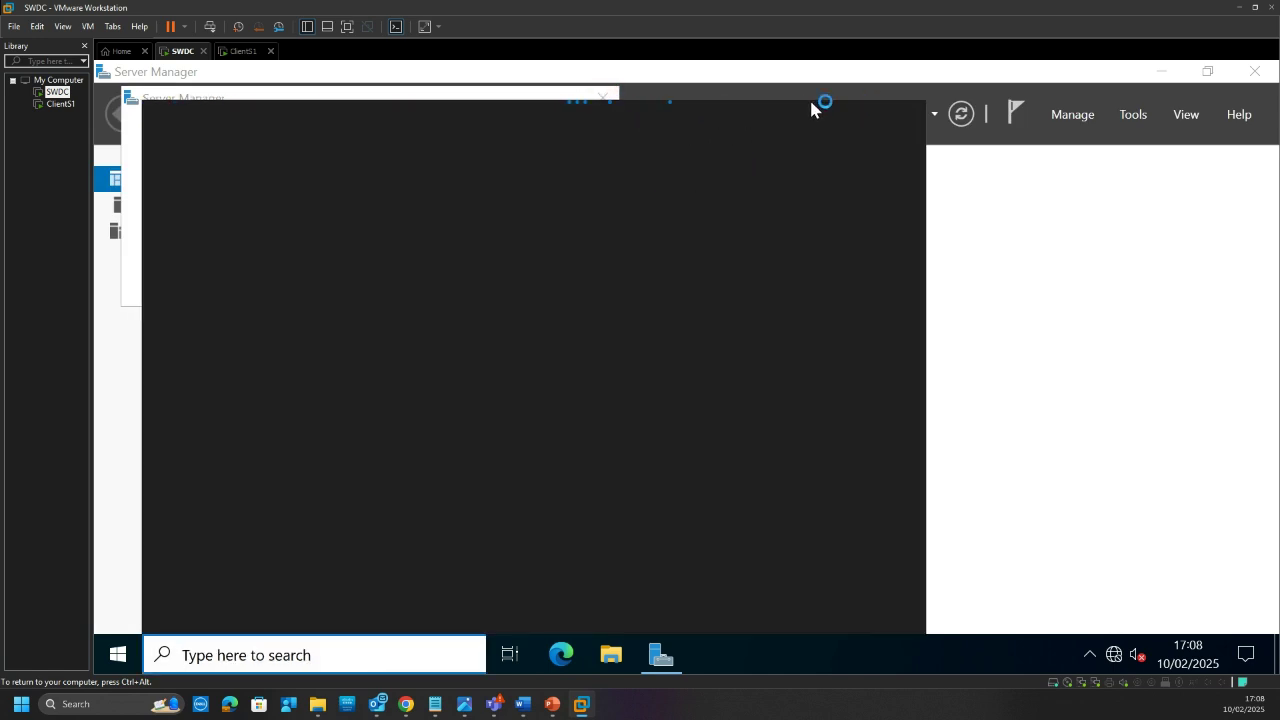
left_click(677, 95)
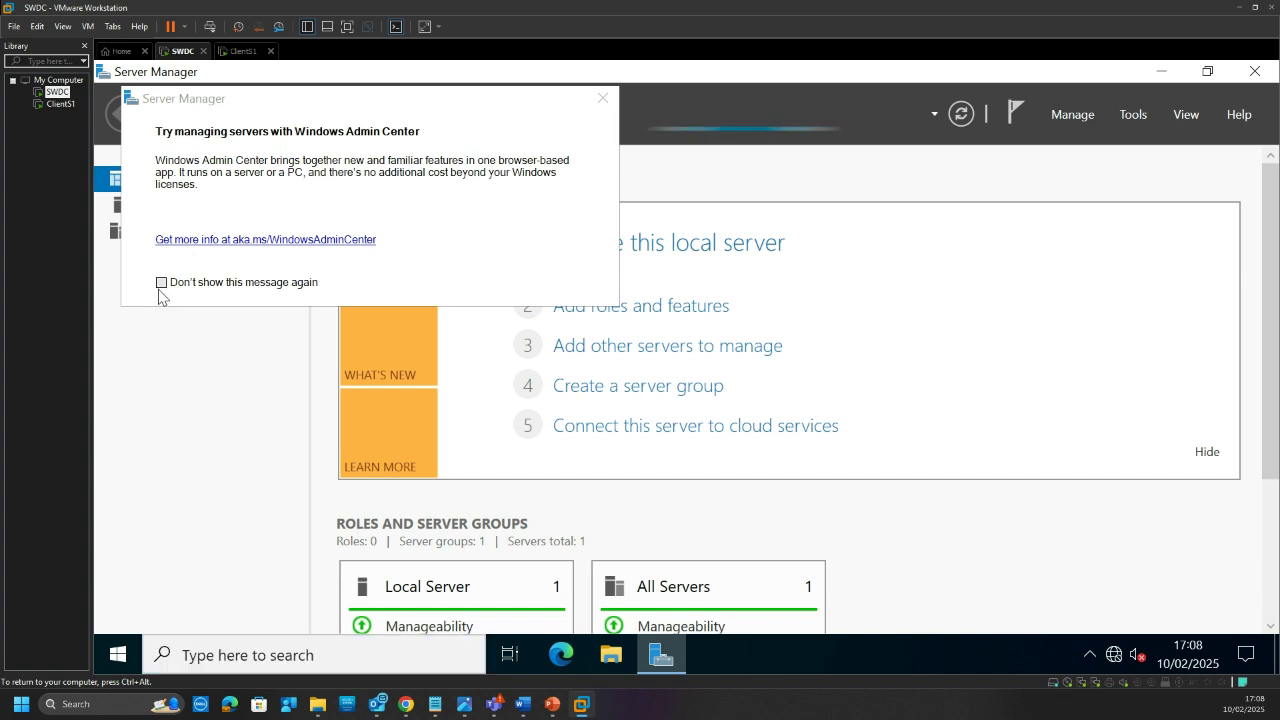
left_click(603, 98)
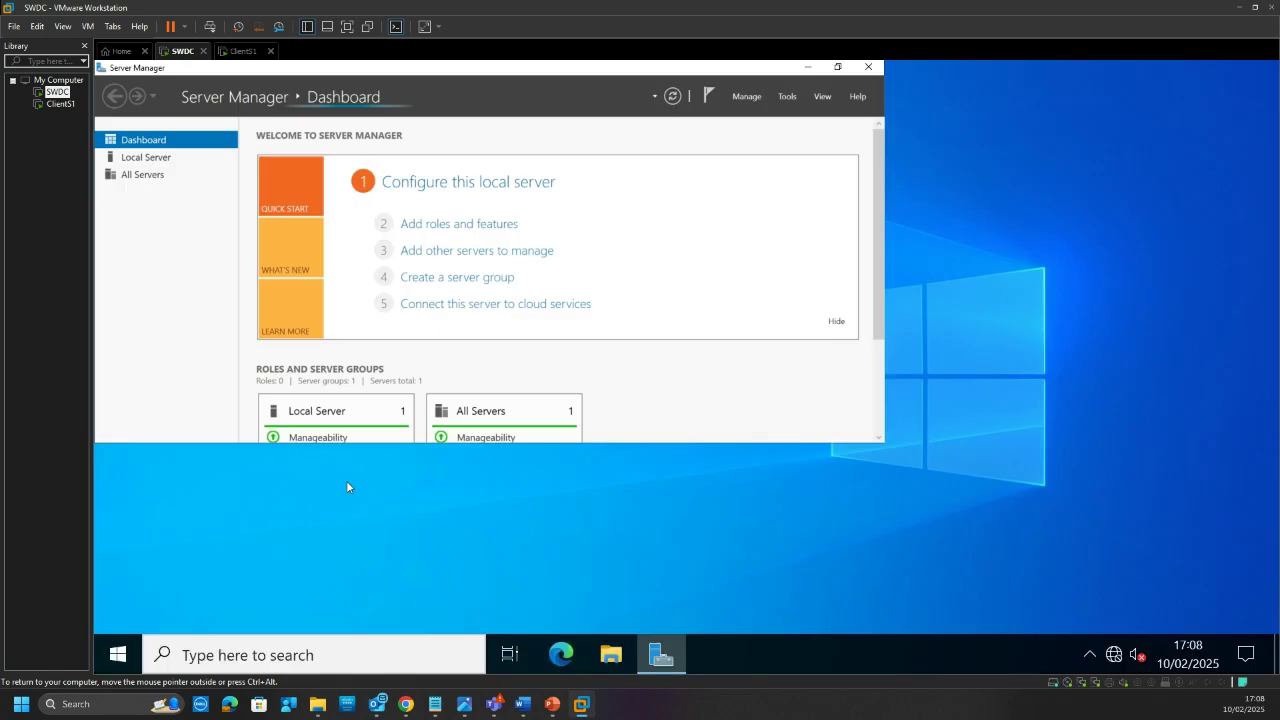
Step: Maximize Server Manager and display the Local Server properties page
left_click(838, 68)
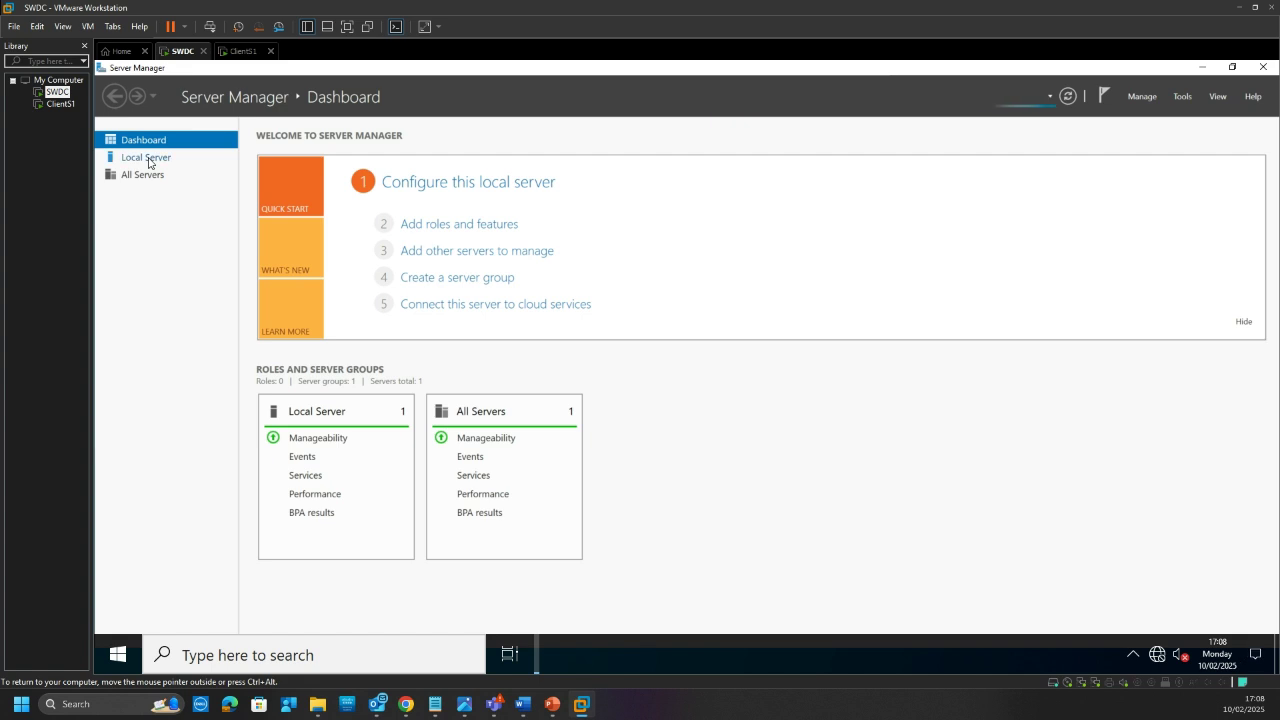
left_click(149, 163)
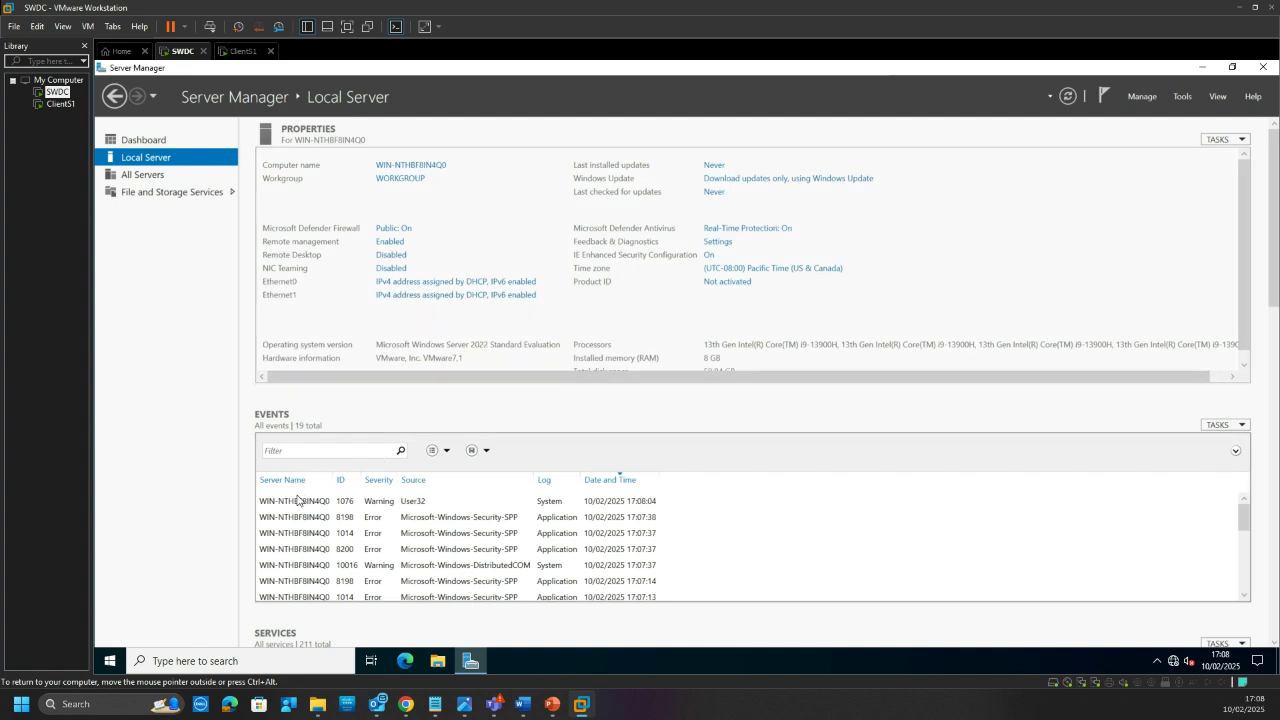
Step: Run ncpa.cpl to open the server's Network Connections list
key("super+r")
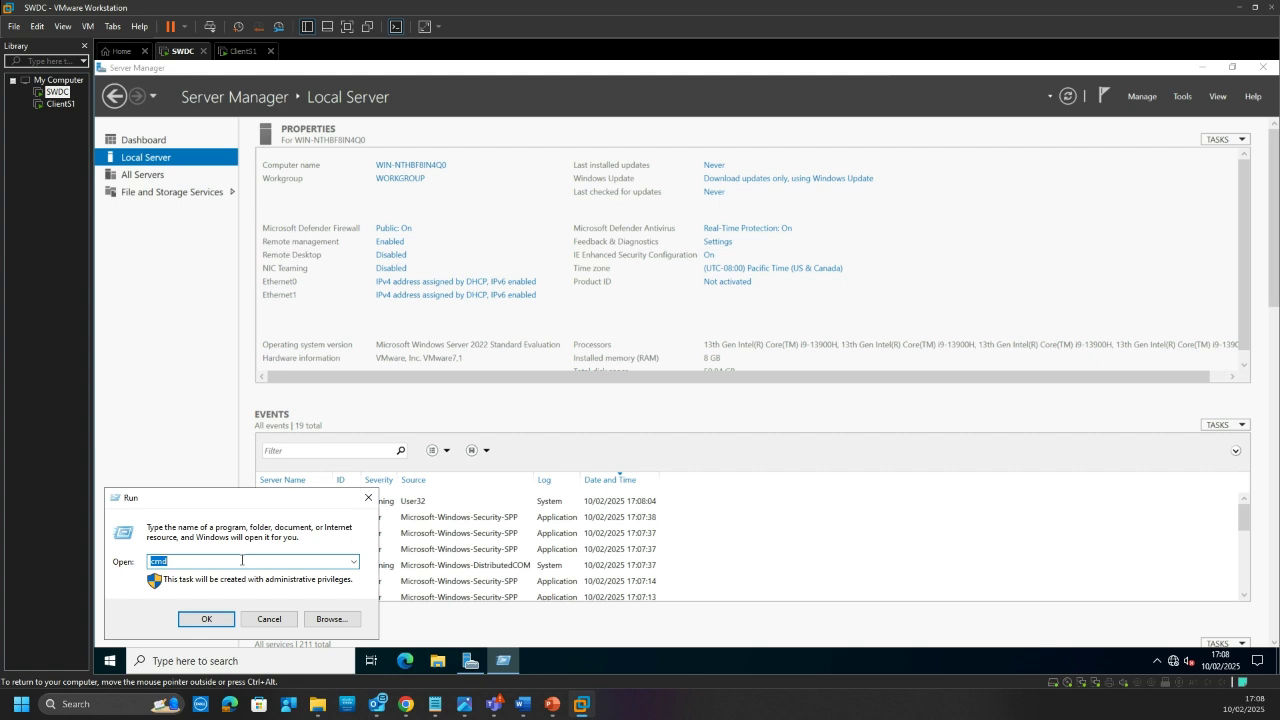
type("ncp.cpl")
left_click(165, 561)
type("a")
key("Return")
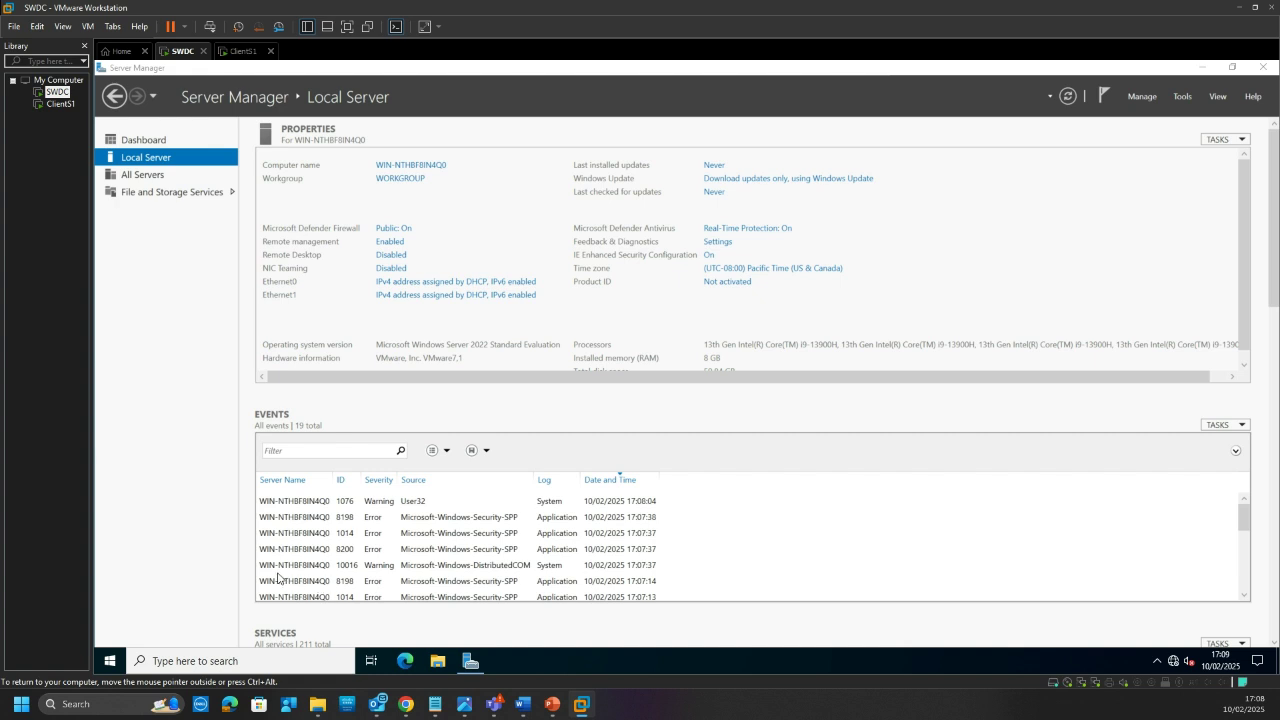
Step: Open a command prompt and run ipconfig to view the current addresses
key("super+r")
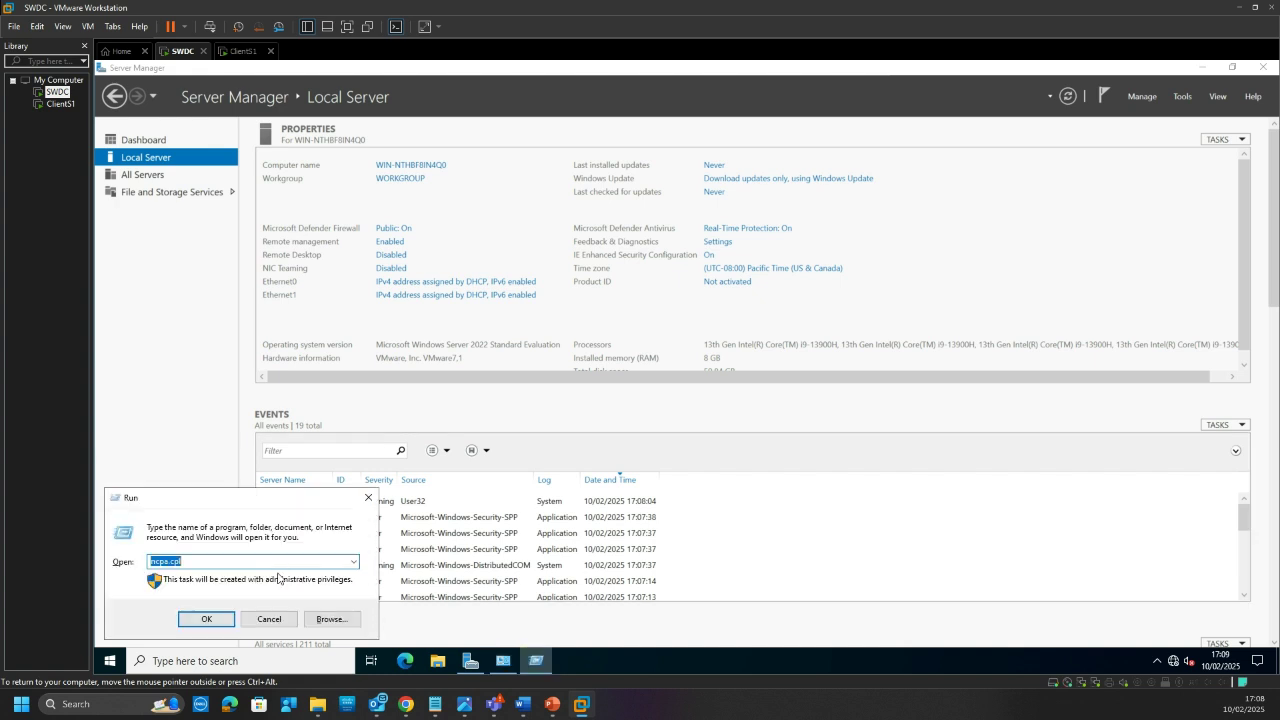
type("cmd")
key("Return")
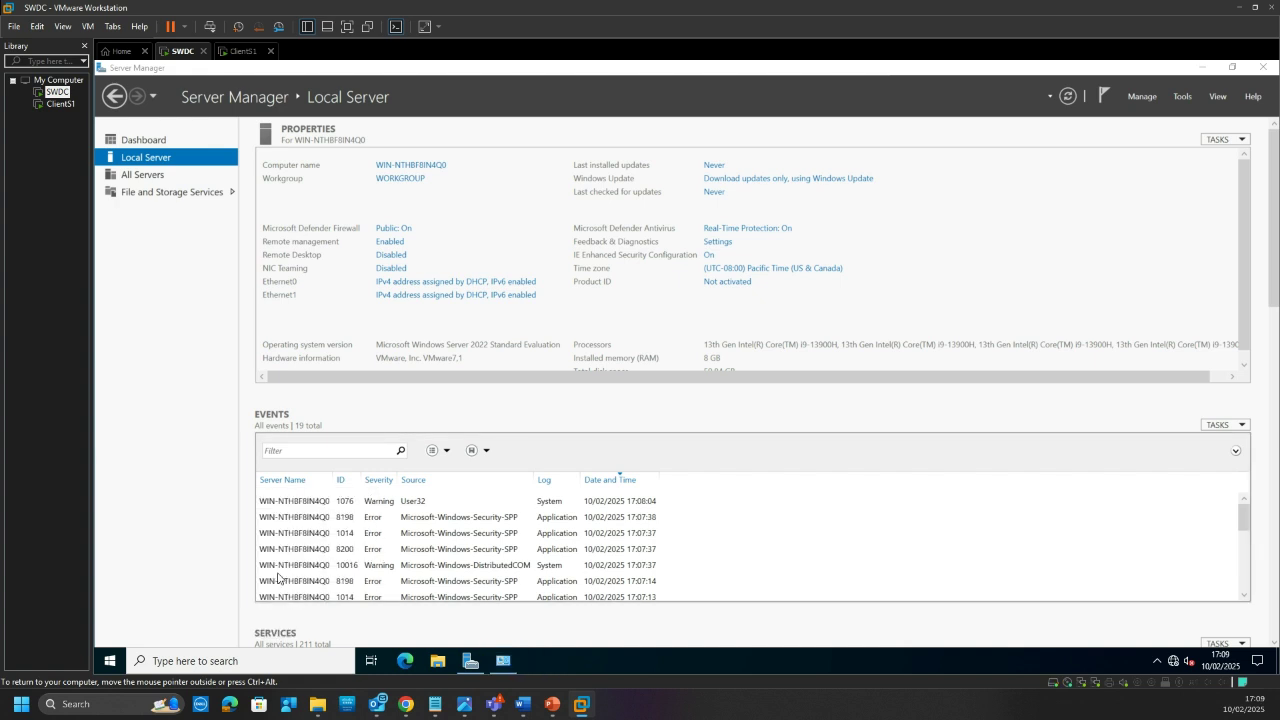
type("ipco")
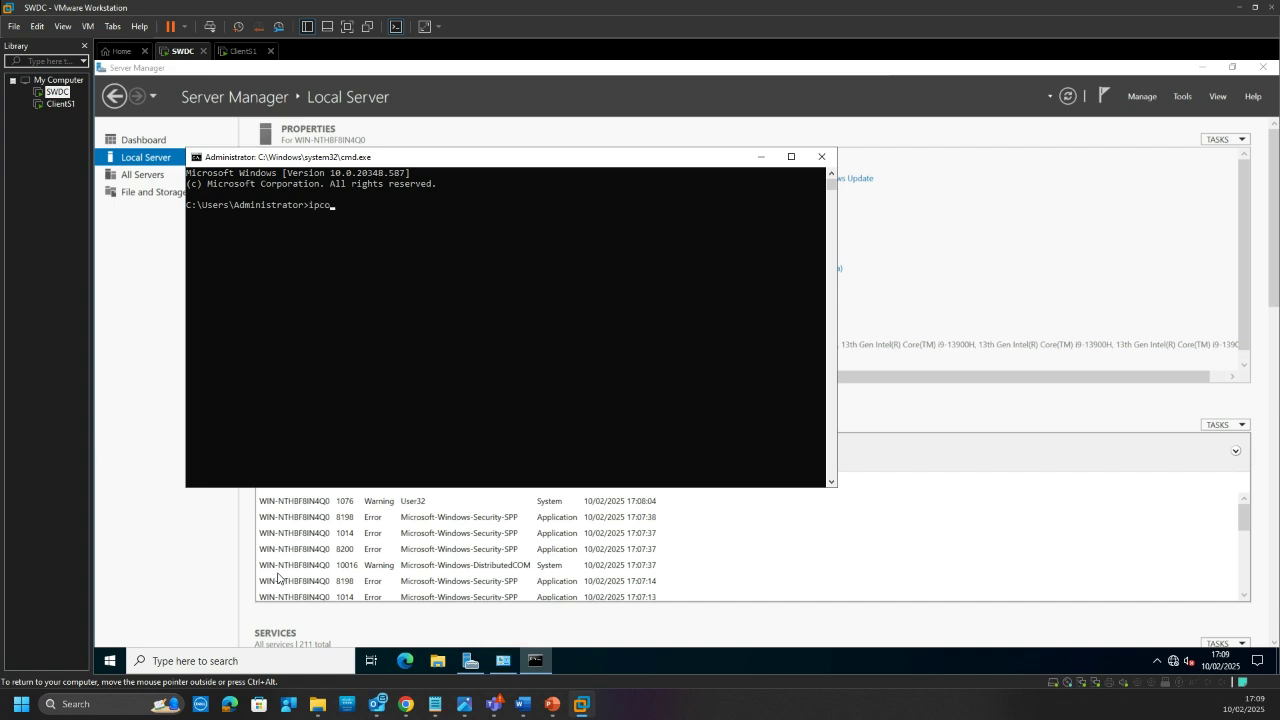
type("nfig")
key("Return")
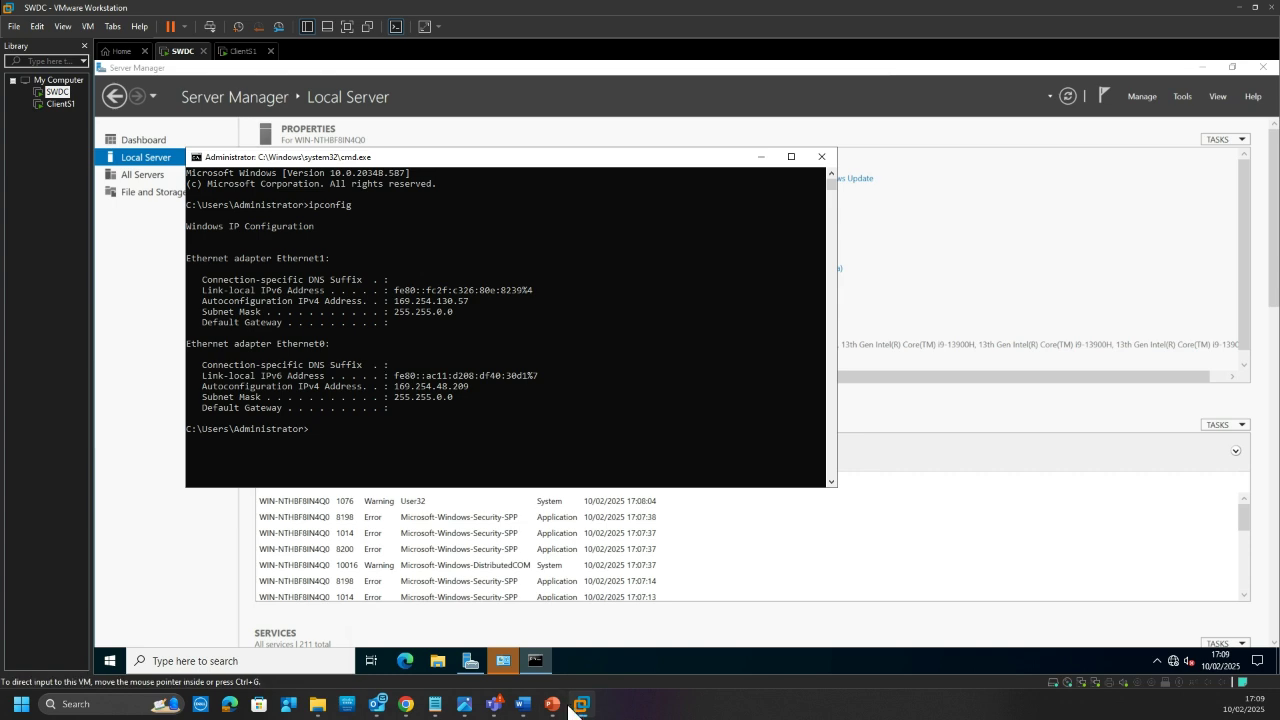
Step: With Word's black pen, circle S-DC and tick 10.0.0.1/30, then minimise Word and the command prompt
left_click(608, 625)
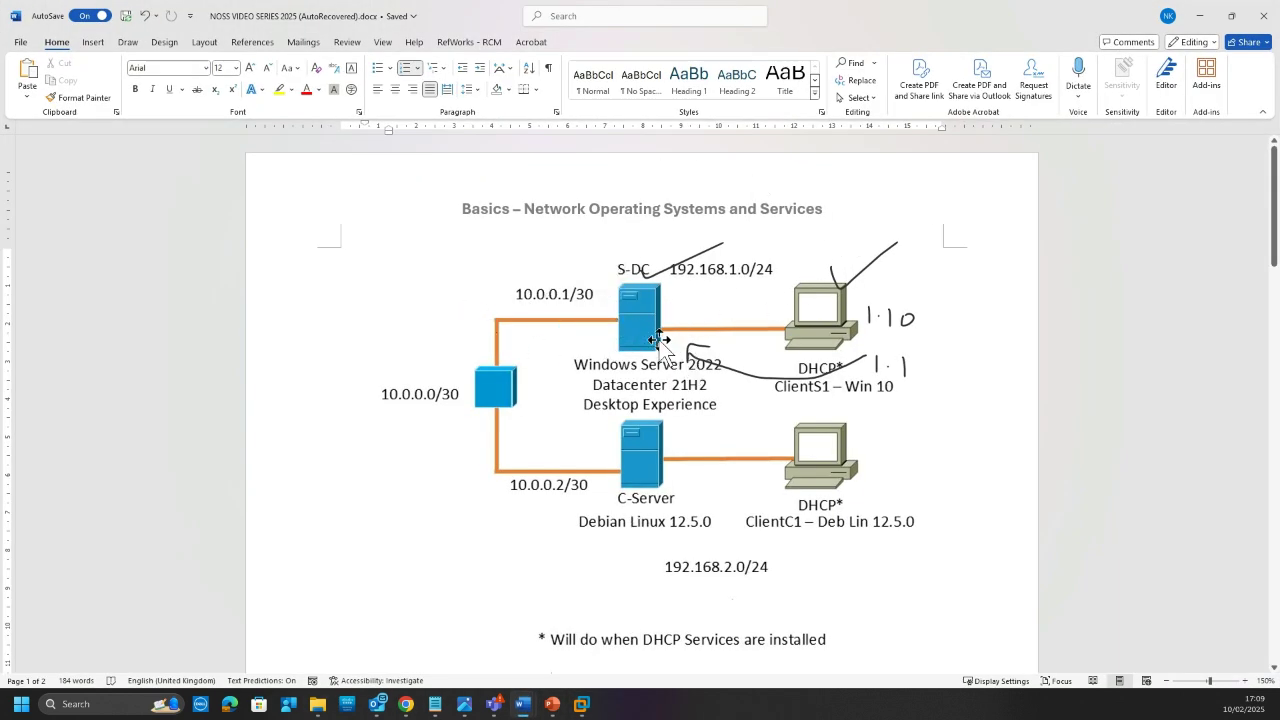
left_click(130, 43)
left_click(202, 75)
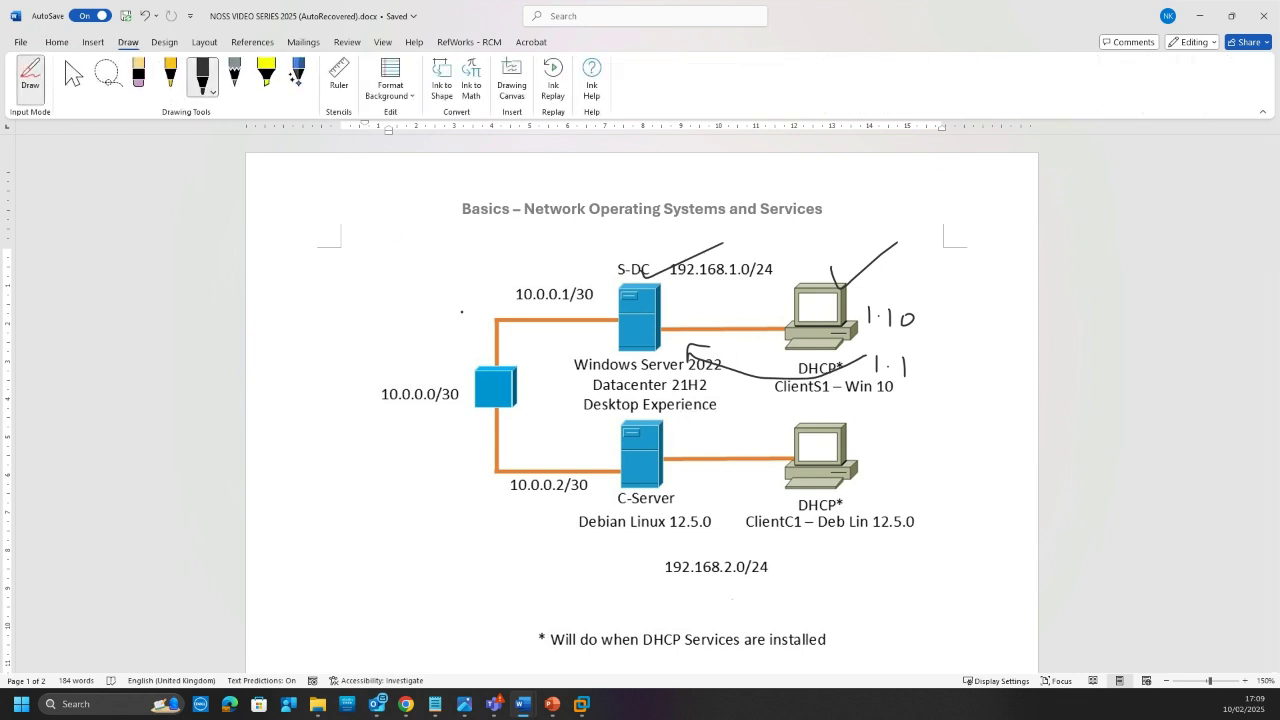
mouse_move(617, 313)
left_mouse_down()
mouse_move(600, 328)
mouse_move(686, 327)
mouse_move(654, 334)
left_mouse_up()
left_click_drag(567, 306, 597, 304)
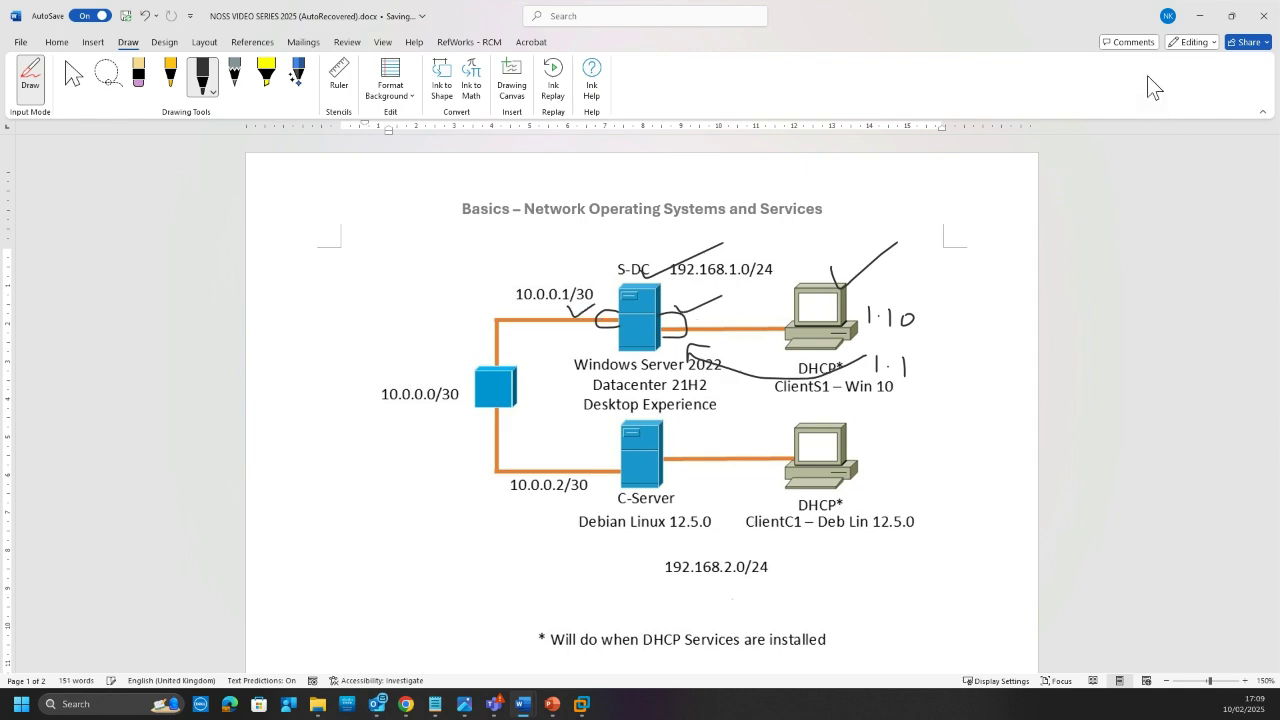
left_click(1200, 15)
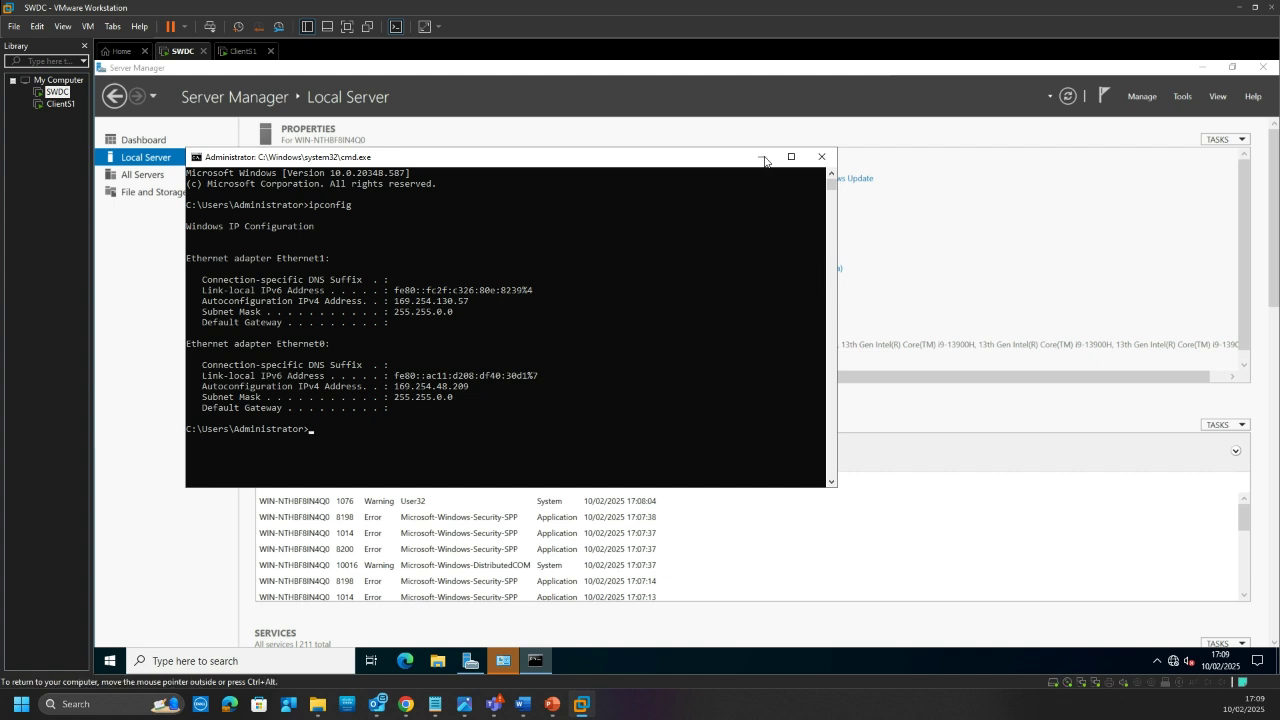
left_click(761, 160)
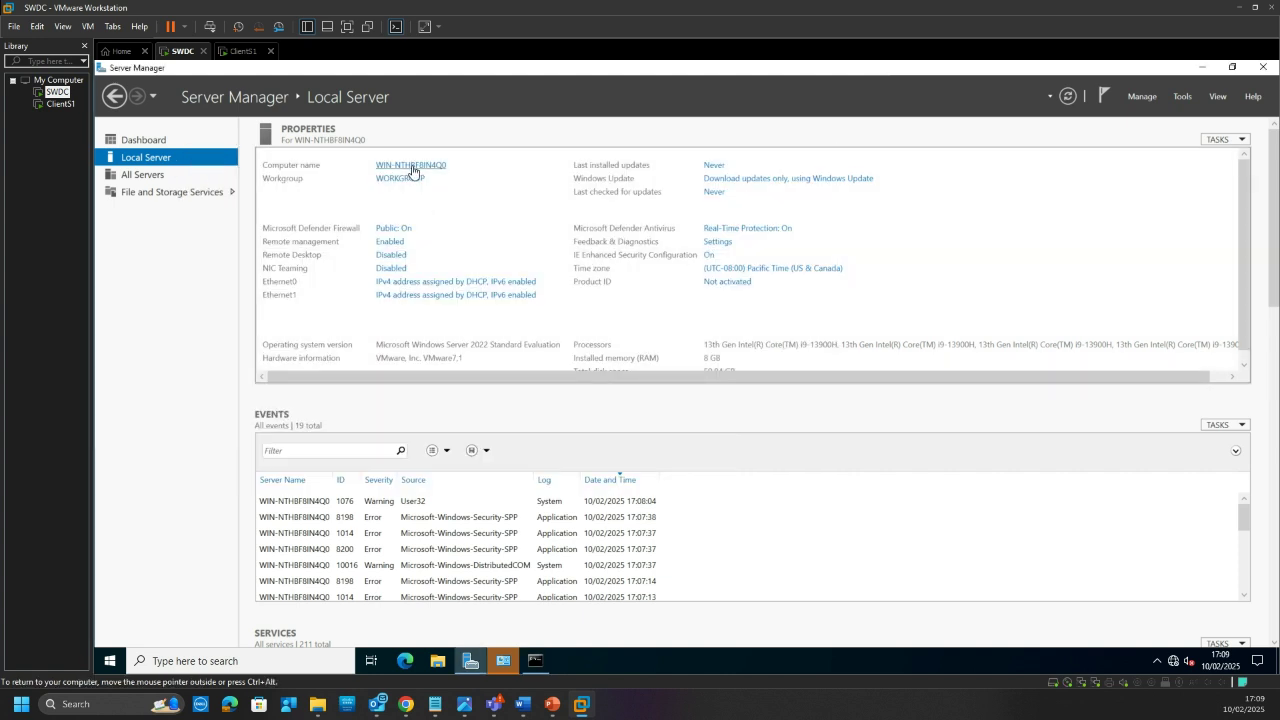
Step: Bring Network Connections forward, minimise the command prompt, and select the Ethernet0 adapter
left_click(503, 662)
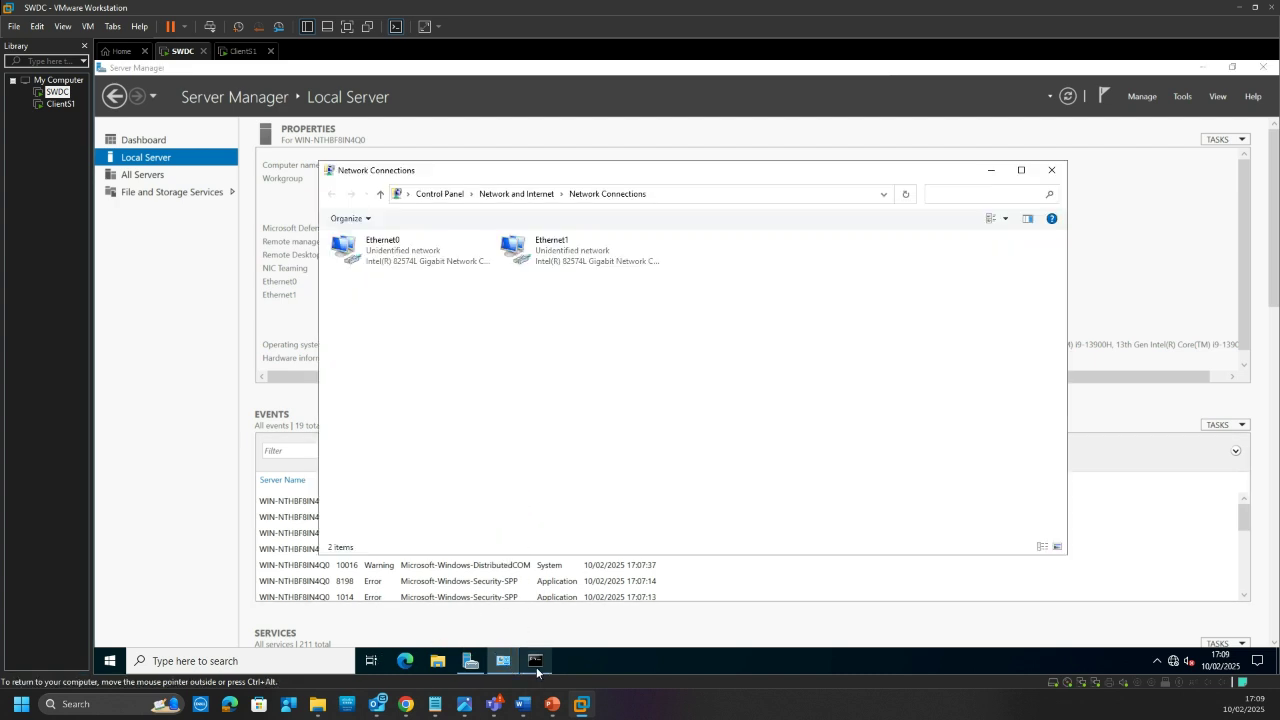
left_click(535, 662)
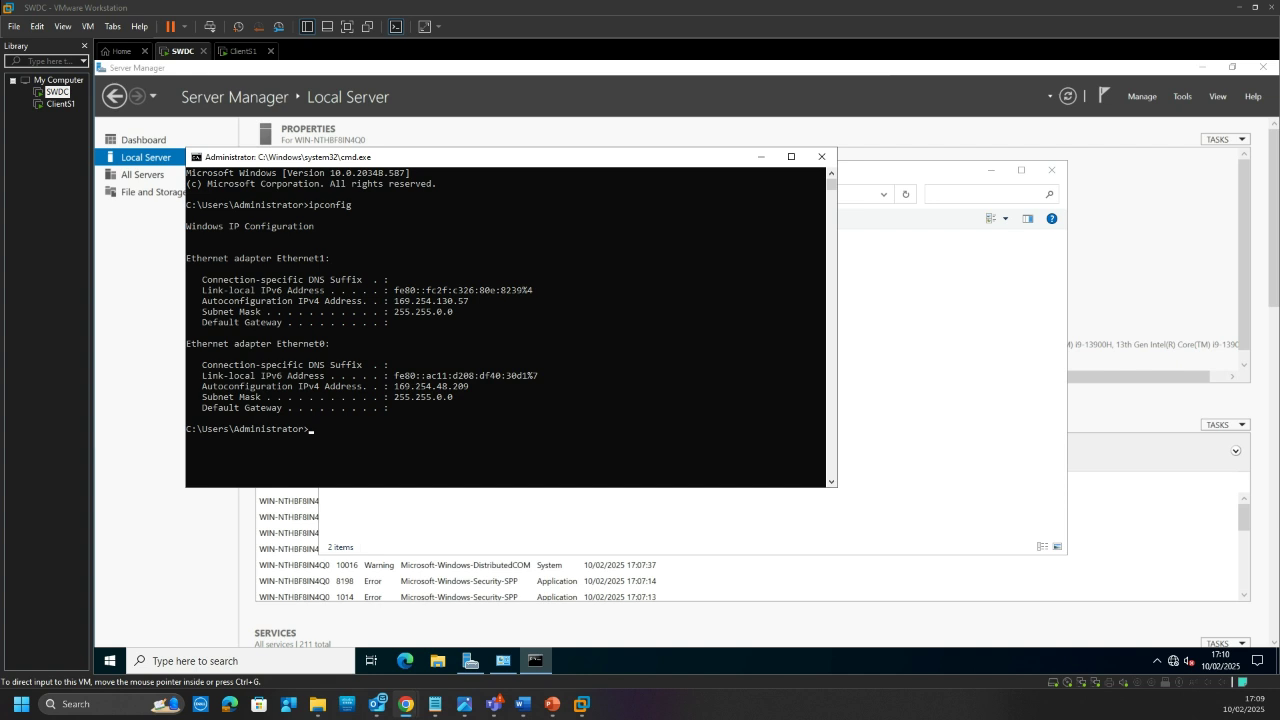
left_click(517, 364)
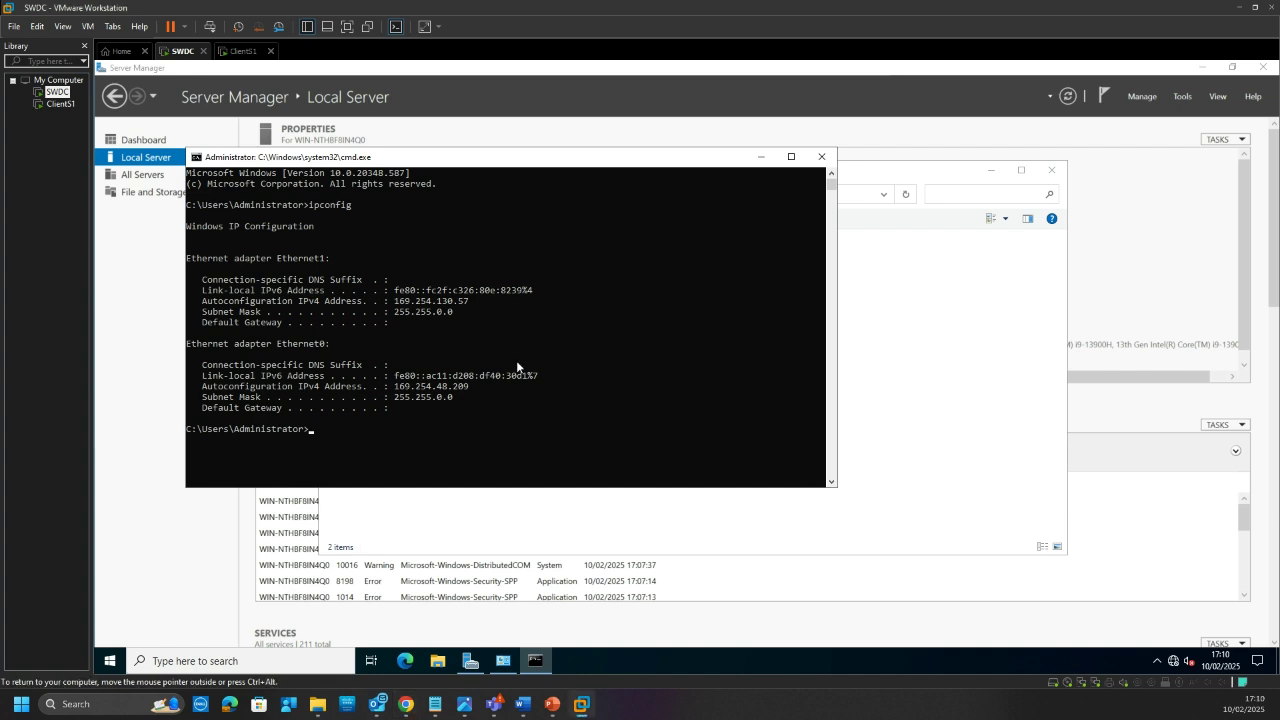
left_click(761, 158)
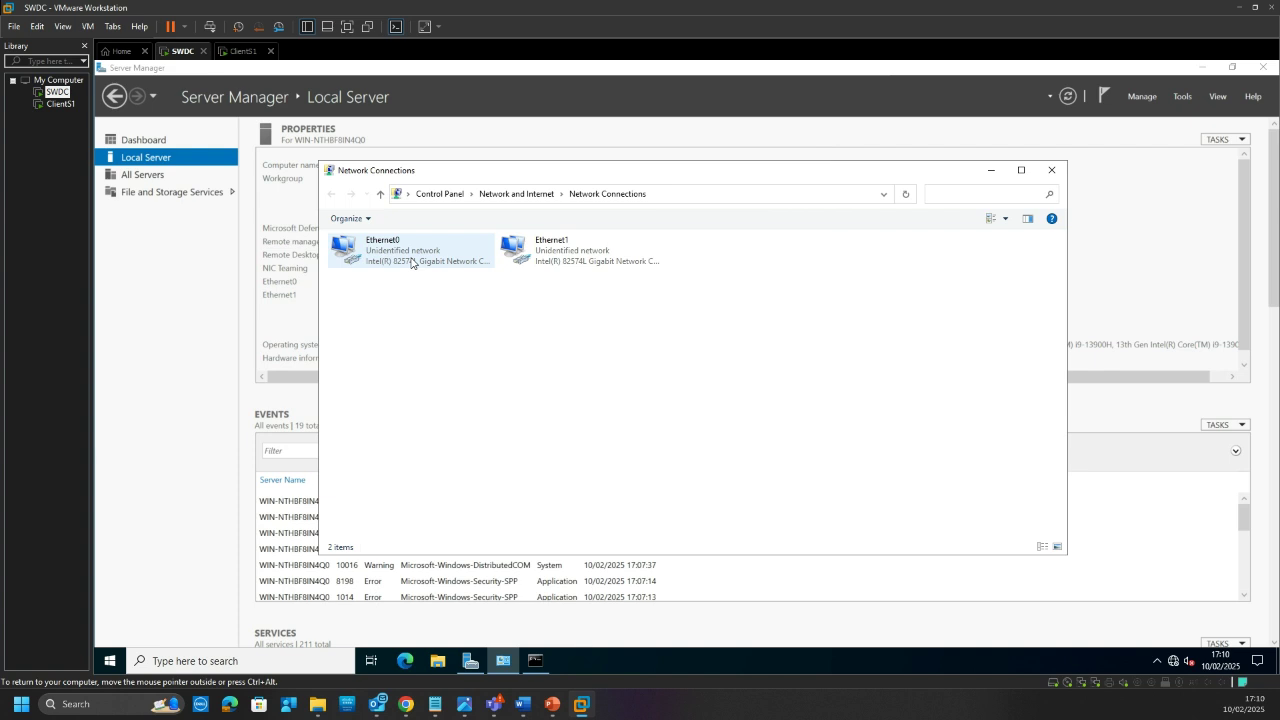
left_click(393, 248)
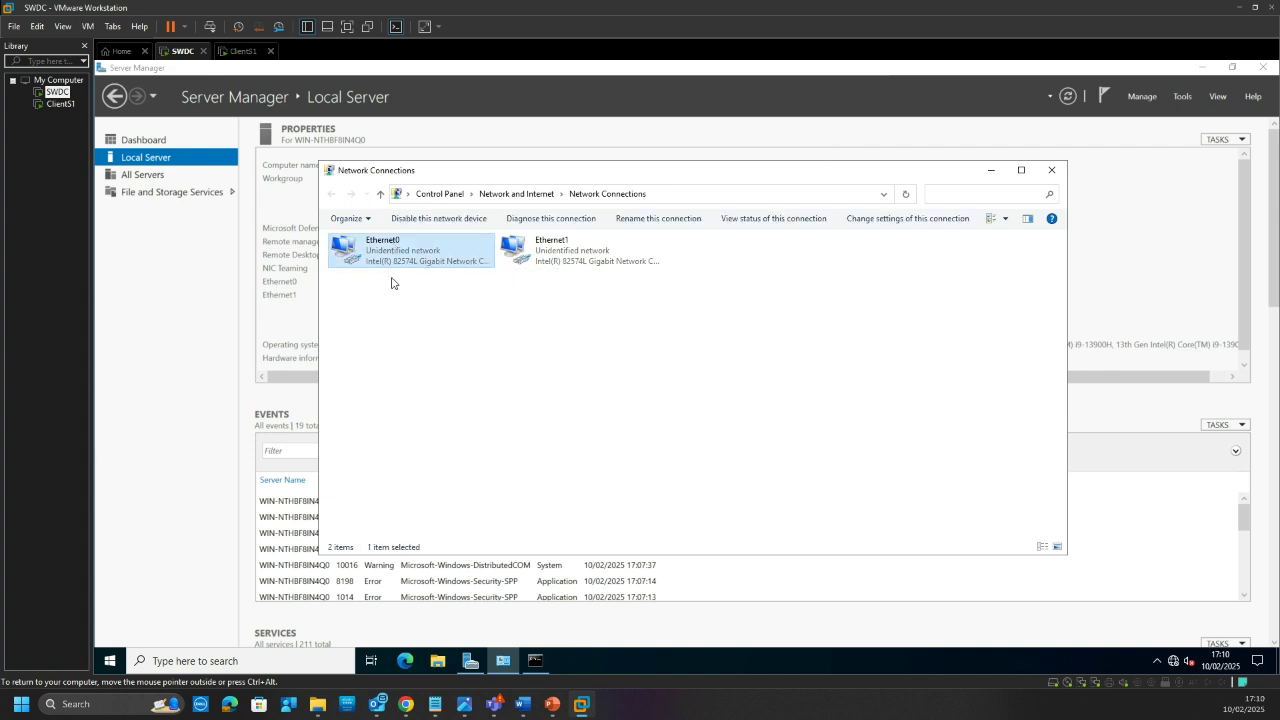
double_click(380, 245)
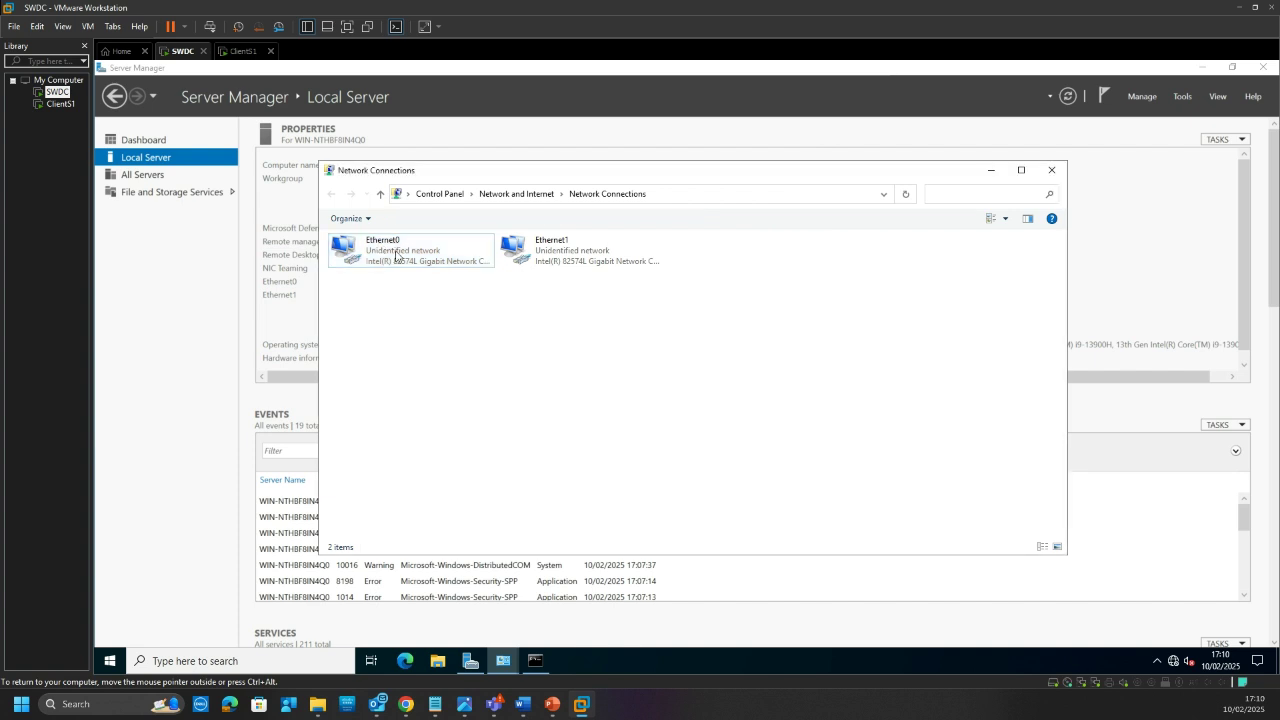
left_click(396, 252)
Step: Rename the Ethernet0 adapter to External
right_click(396, 250)
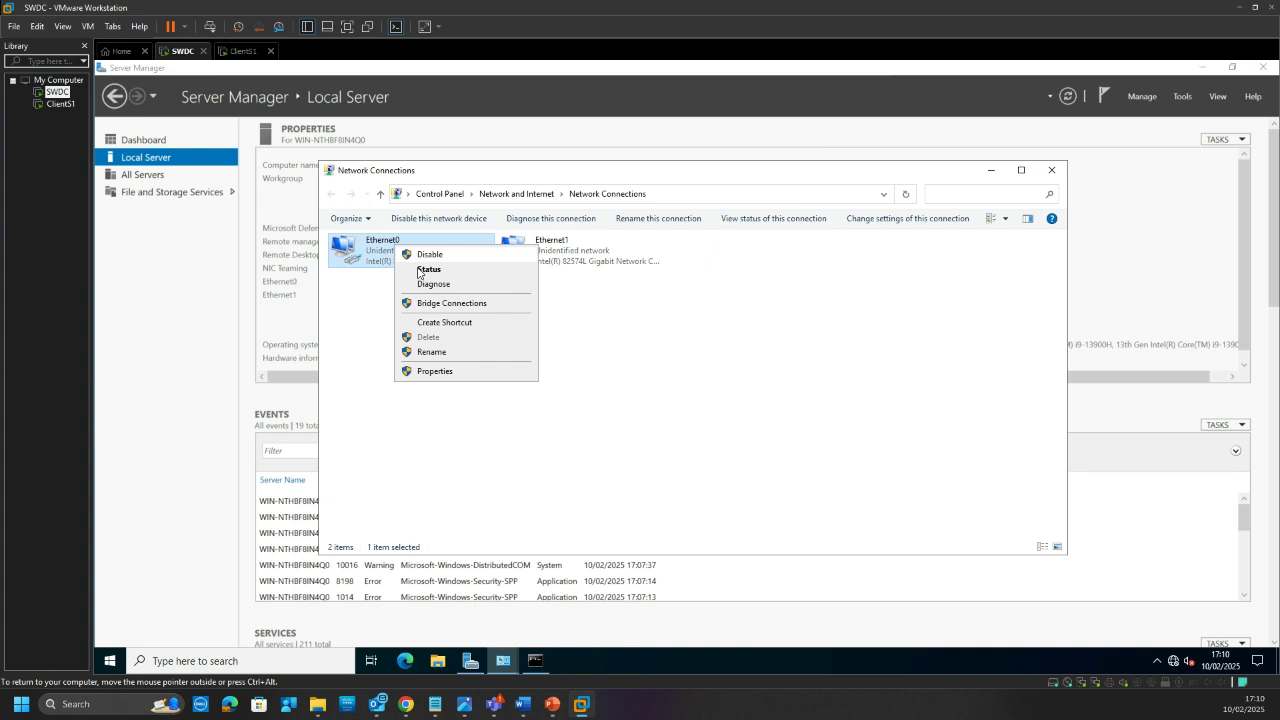
left_click(432, 352)
type("External")
key("Return")
Step: Rename Ethernet1 to Internal and open its status dialog
left_click(558, 244)
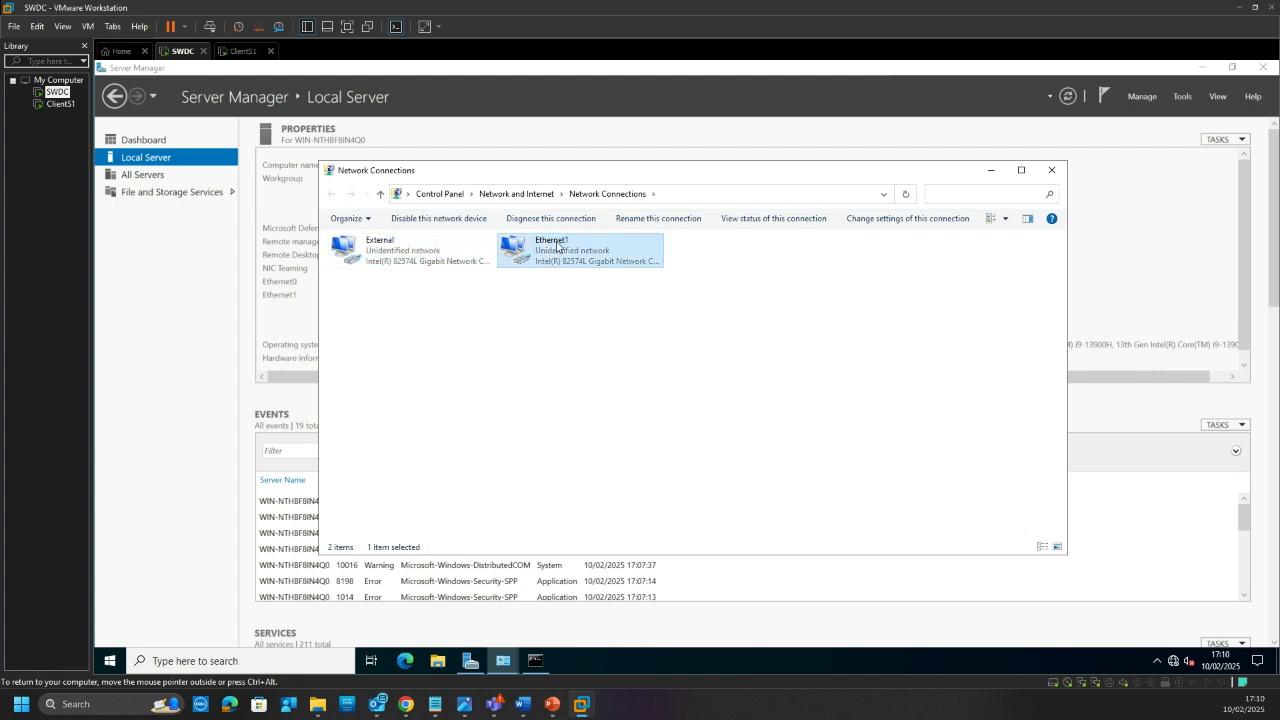
right_click(558, 245)
left_click(599, 349)
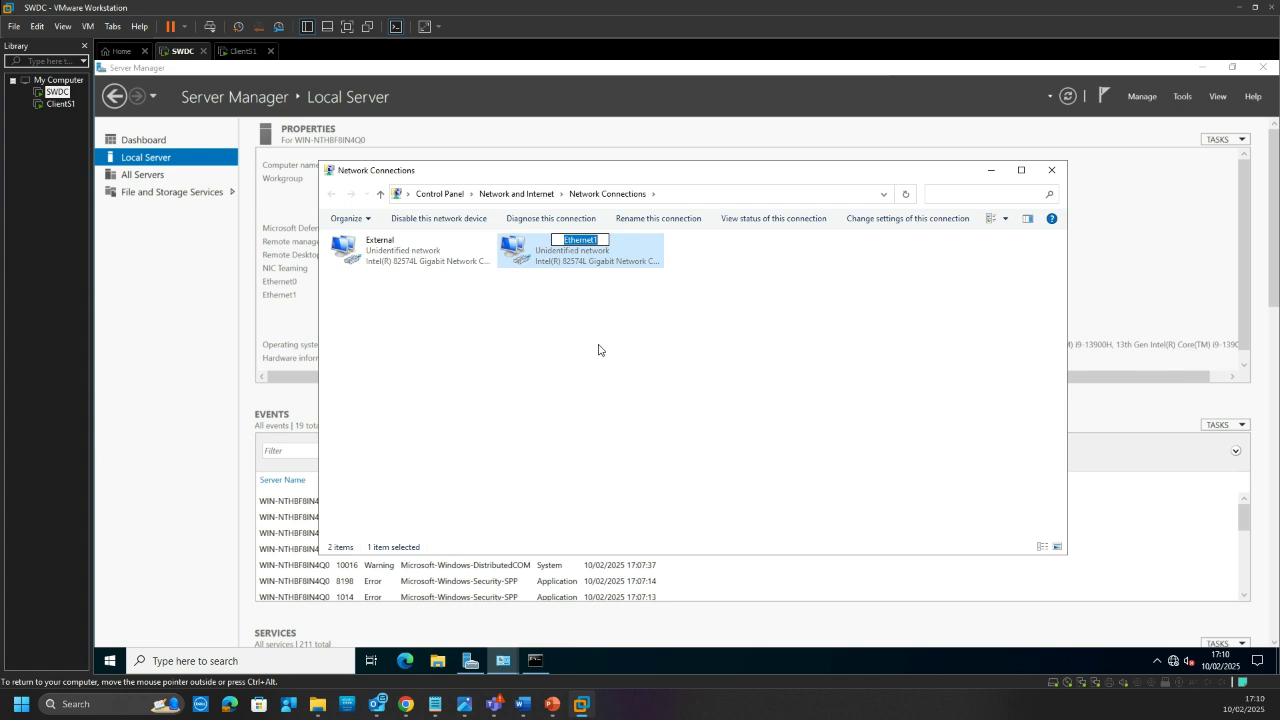
key("BackSpace")
type("Internal")
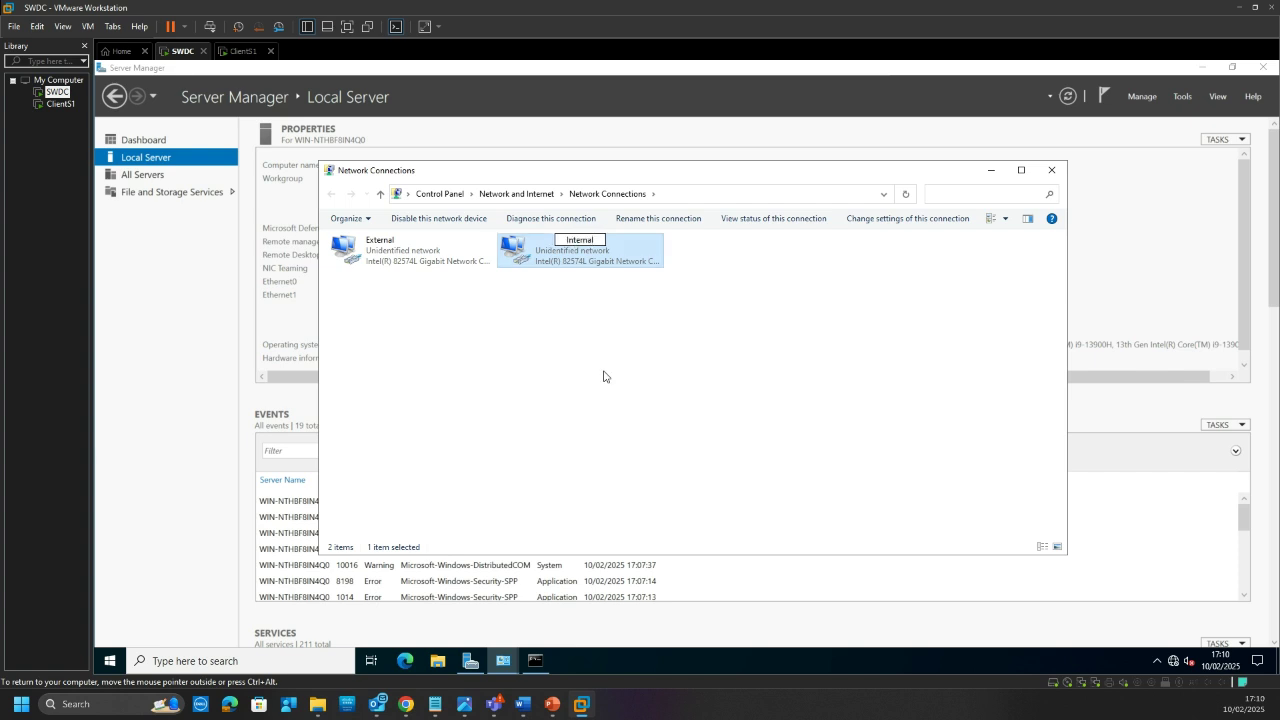
left_click(366, 280)
left_click(563, 262)
double_click(563, 260)
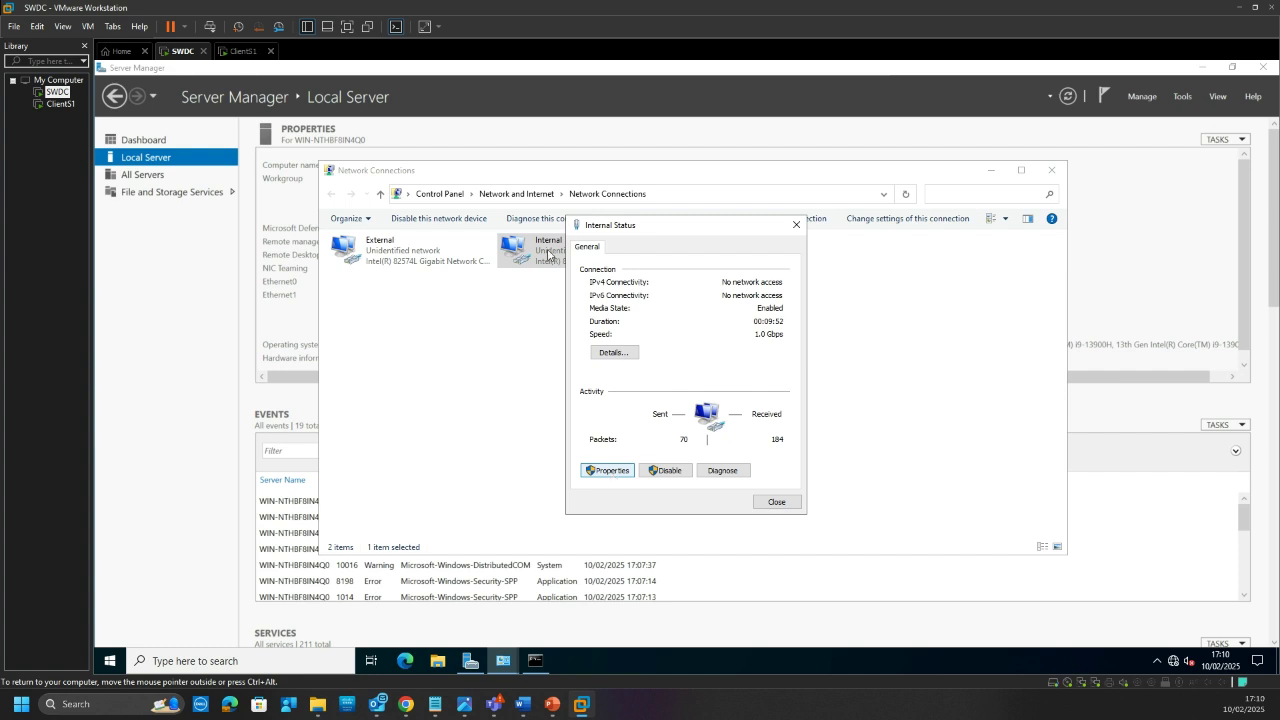
Step: Open the Internal connection's TCP/IPv4 properties and choose 'Use the following IP address'
left_click(615, 469)
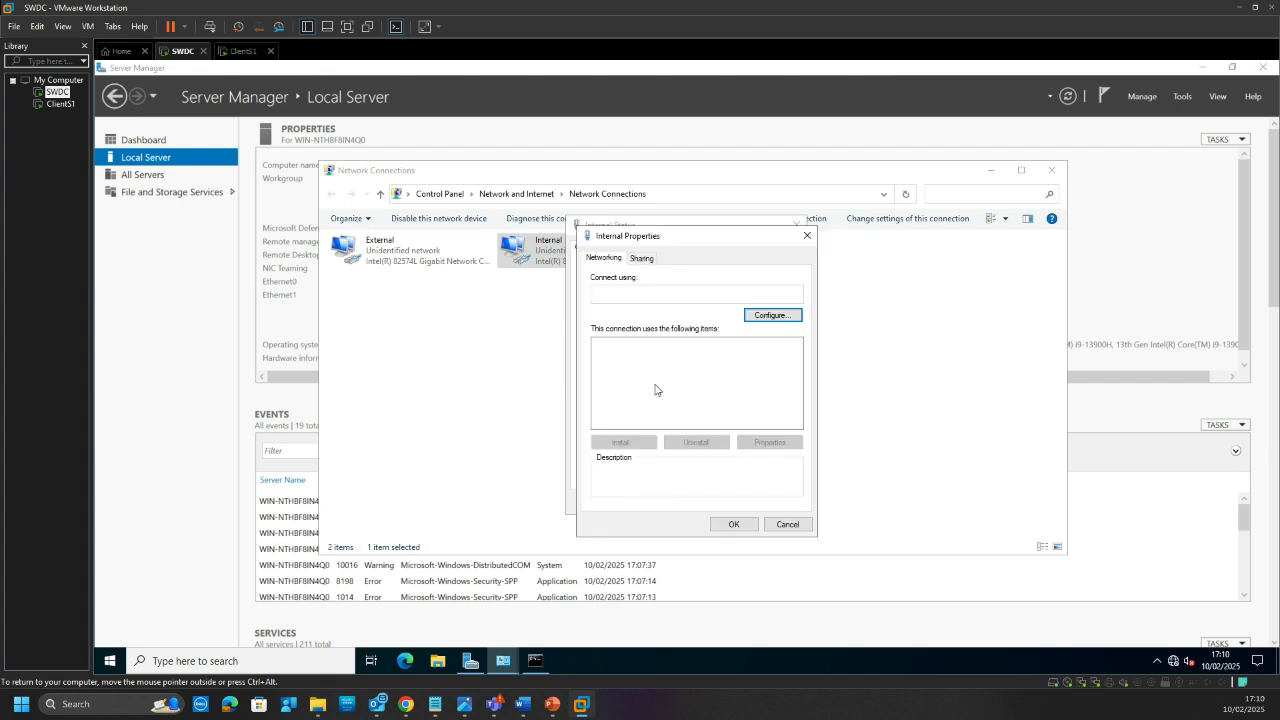
left_click(673, 382)
left_click(676, 381)
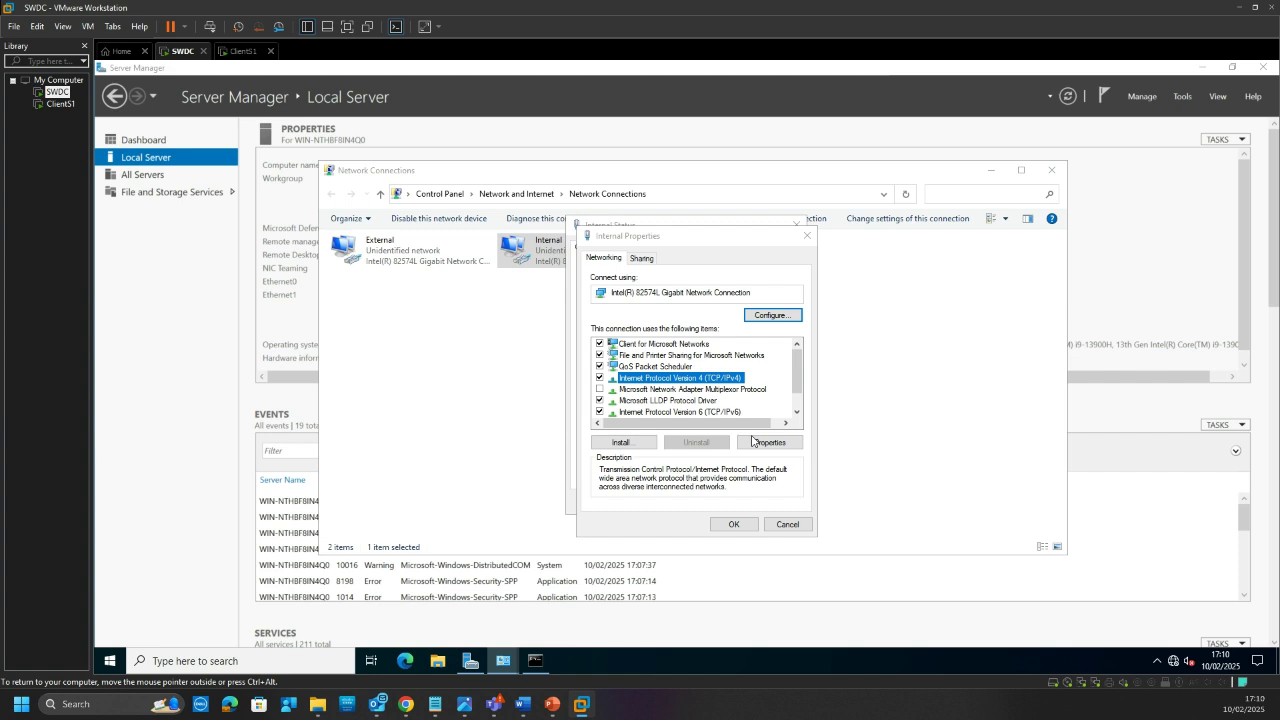
left_click(755, 442)
left_click(660, 384)
left_click(756, 400)
left_click(810, 399)
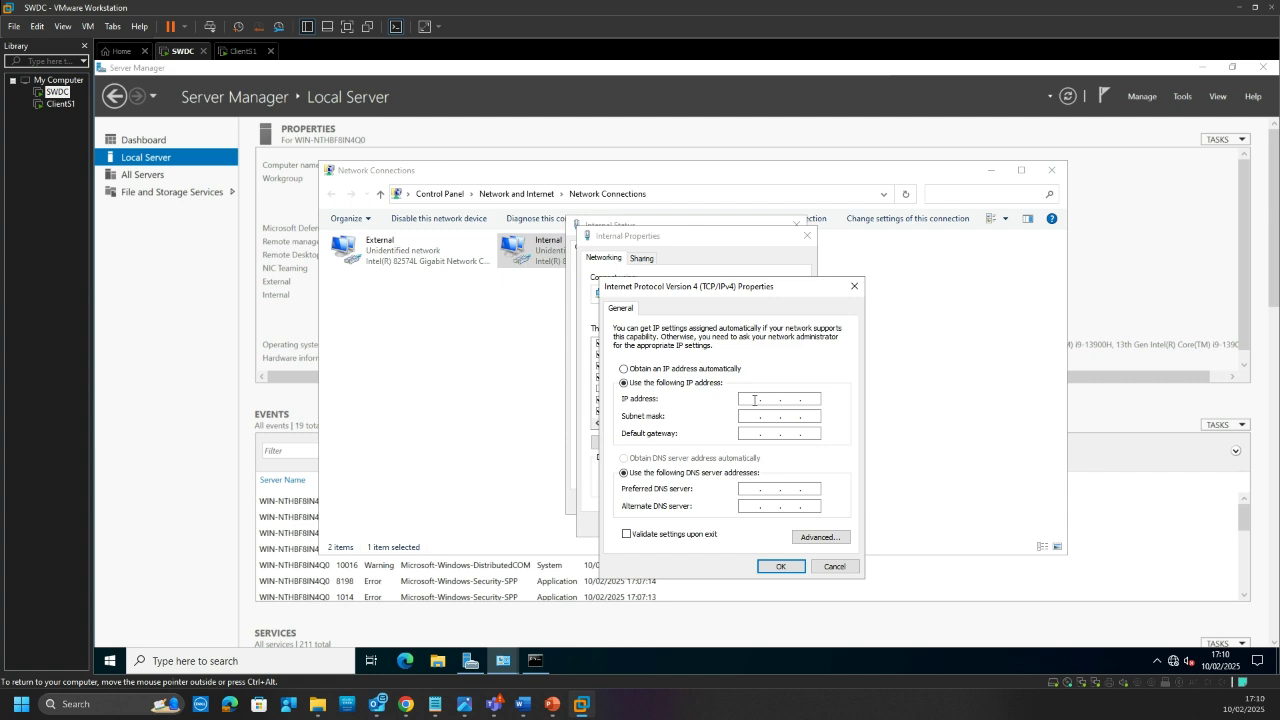
Step: Enter IP 192.168.1.1 with auto-filled mask 255.255.255.0, then release input to the host
left_click(753, 399)
type("192 . 168")
key("Tab")
left_click(752, 433)
key("ctrl+alt")
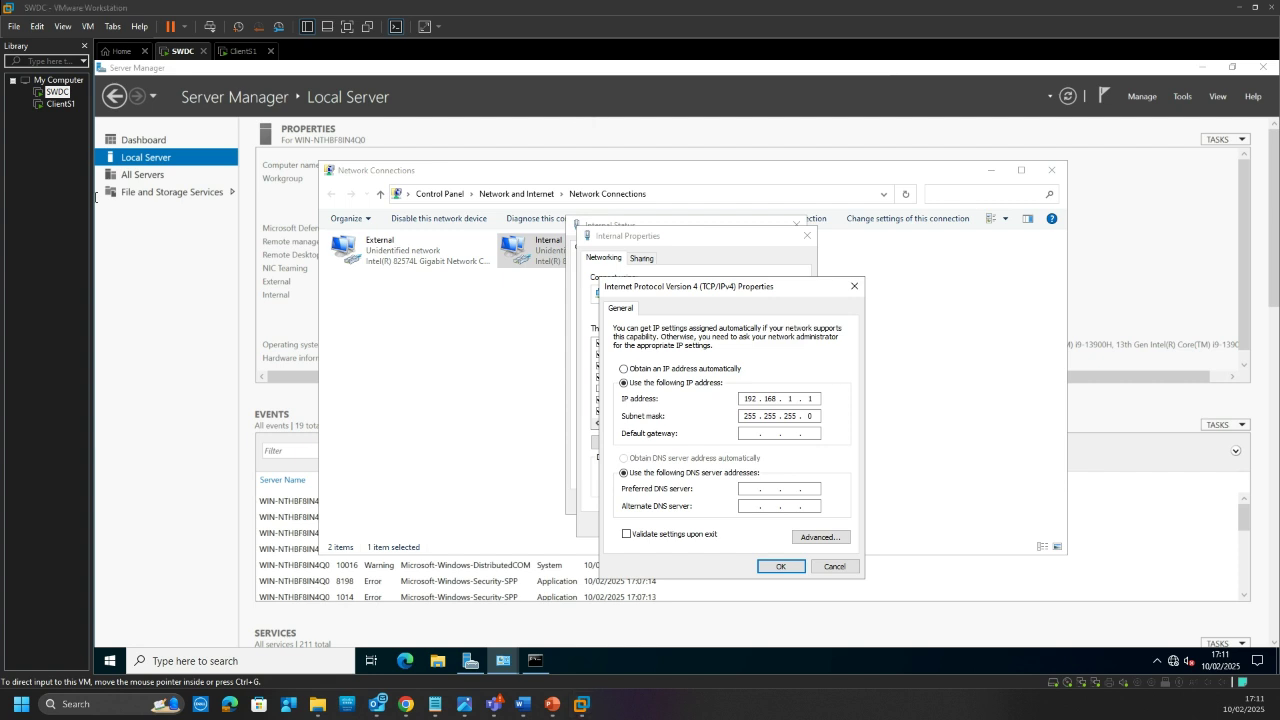
key("alt+Tab")
key("super+d")
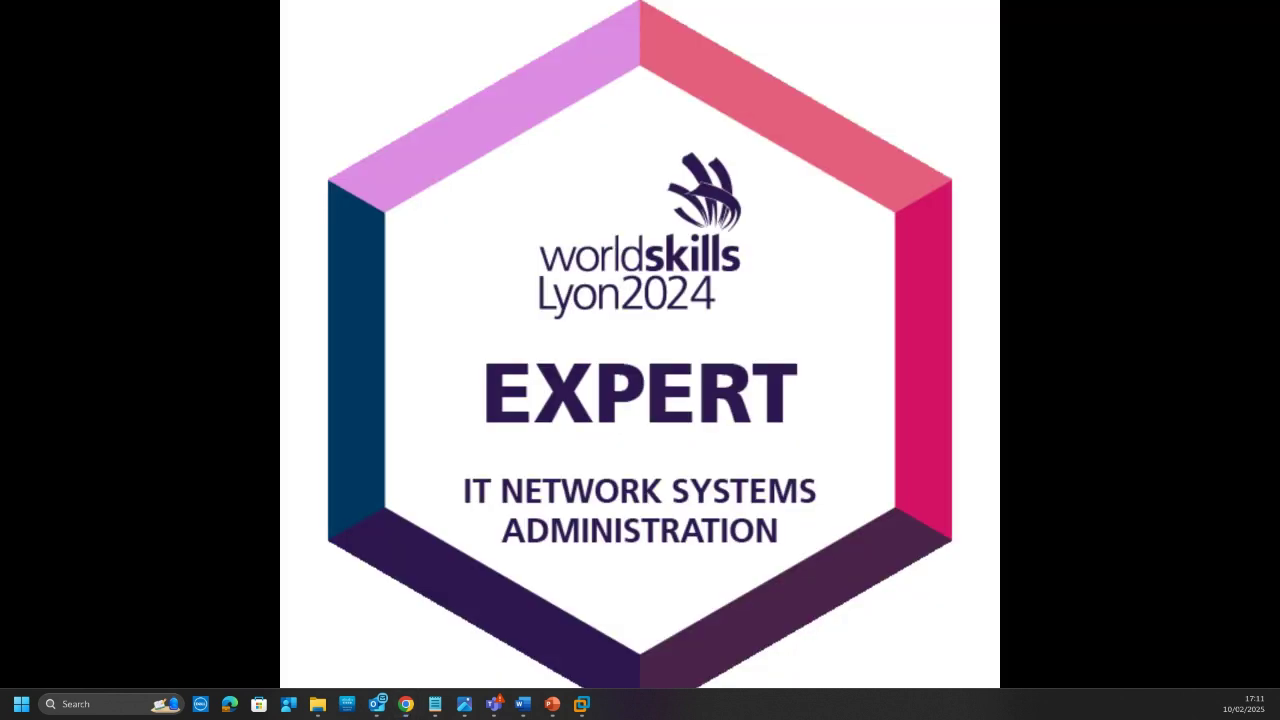
Step: Back in the VM, enter preferred DNS 192.168.1.1 and alternate DNS 8.8.8.8
key("super+d")
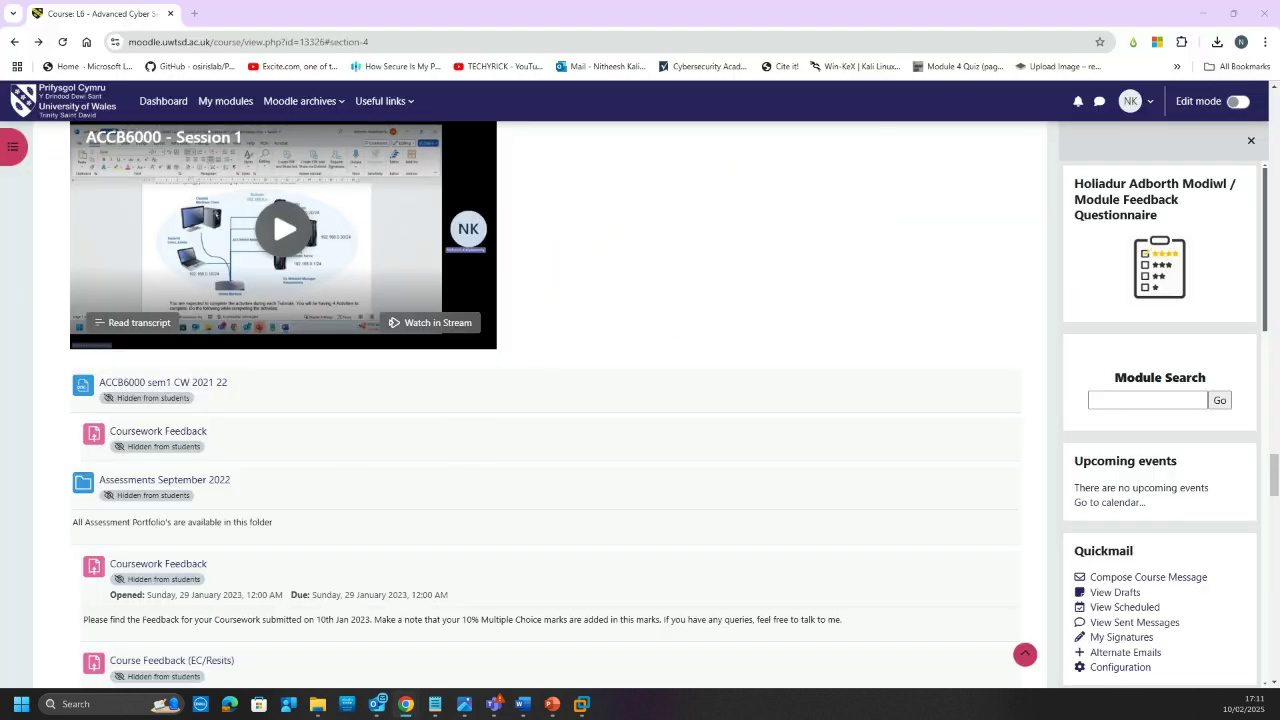
left_click(1203, 13)
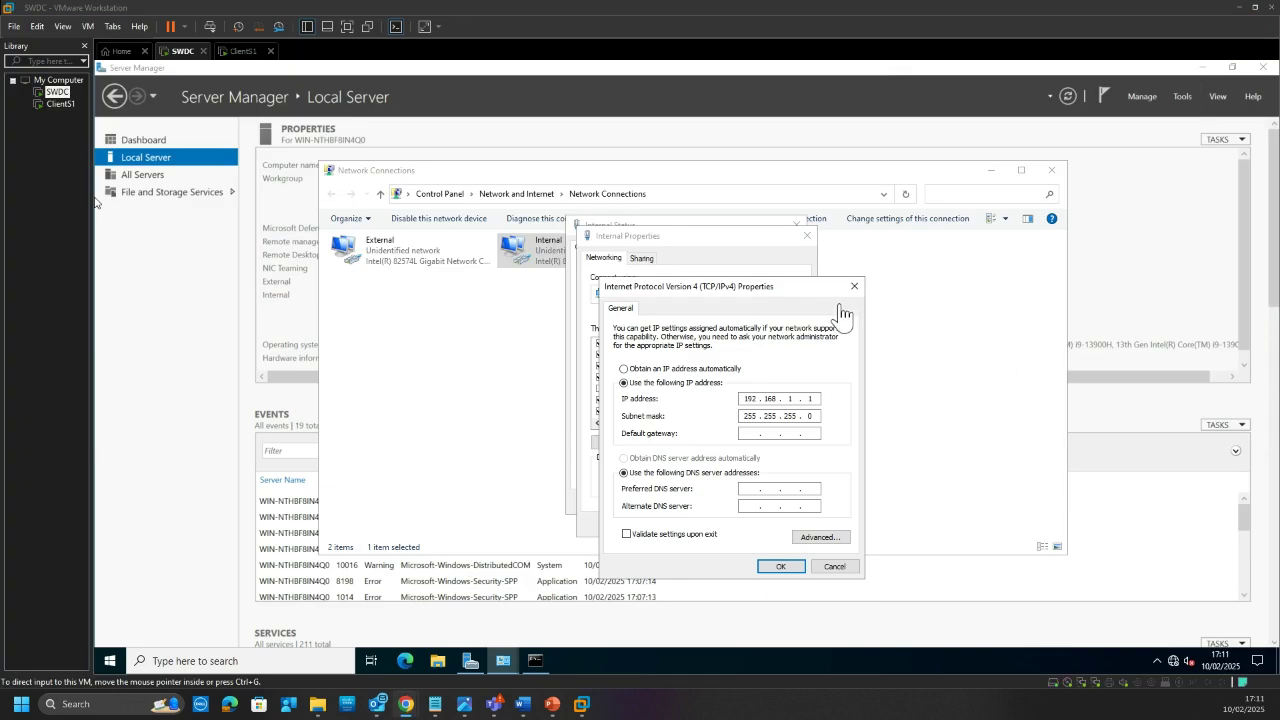
left_click(752, 433)
left_click(750, 488)
type("192 . 168 . ")
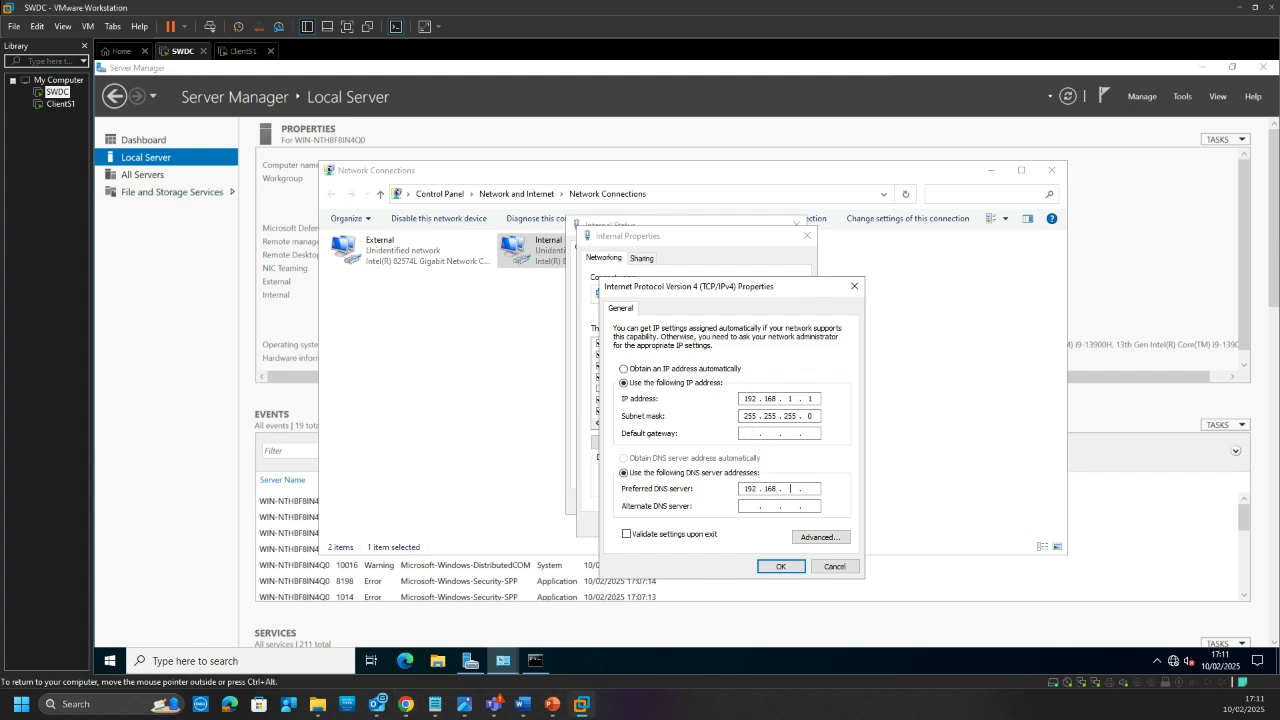
type("1")
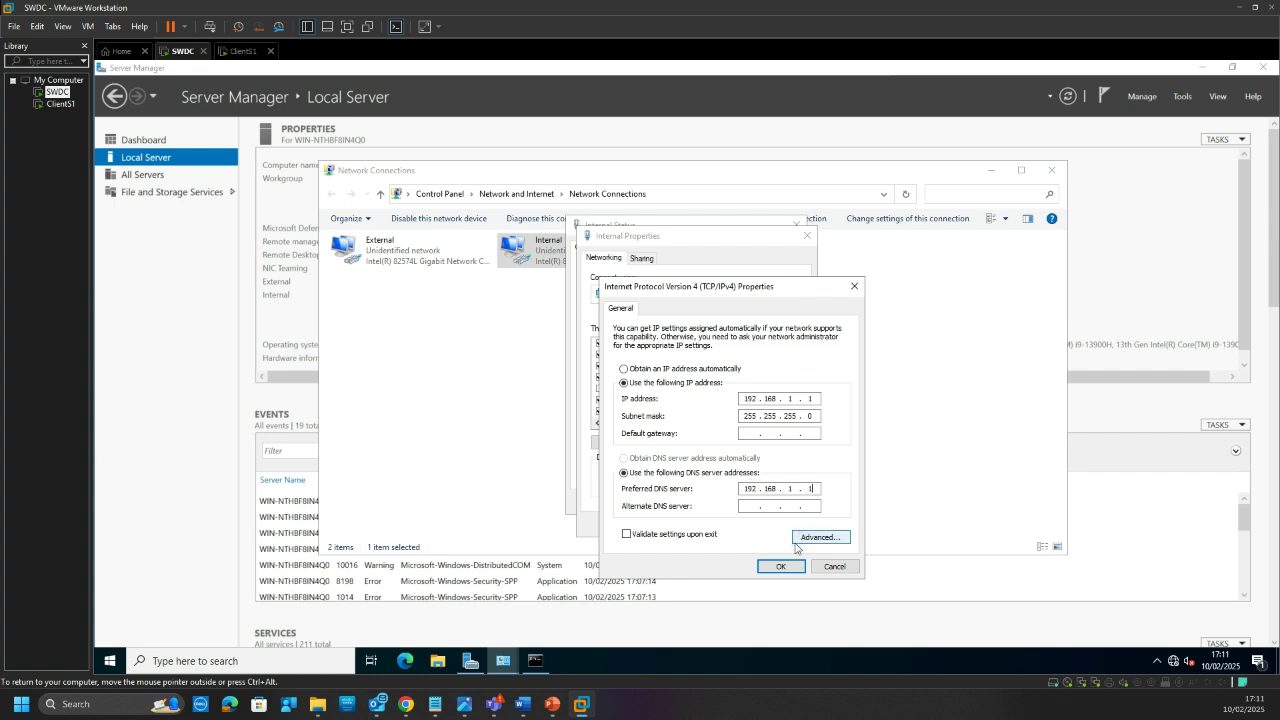
left_click(756, 507)
type("8 . 8 . 8 . 8")
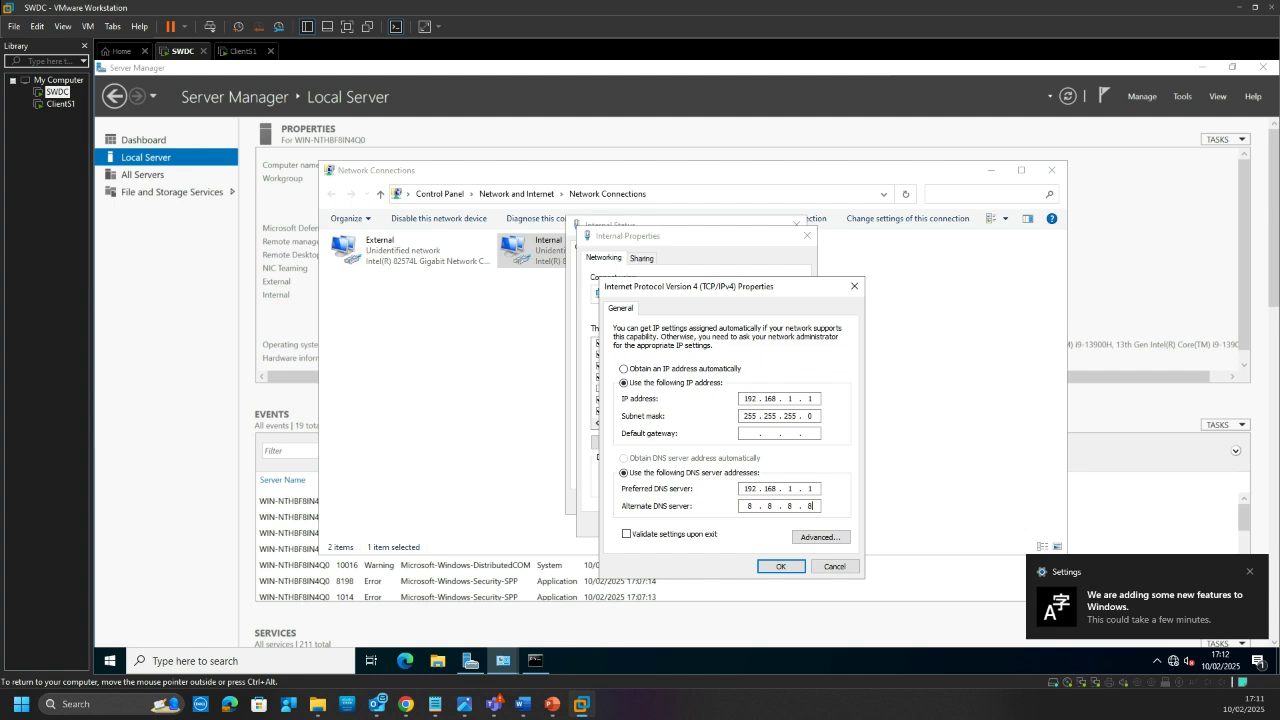
Step: Save the IPv4 and adapter properties and close the Internal Status dialog
left_click(779, 567)
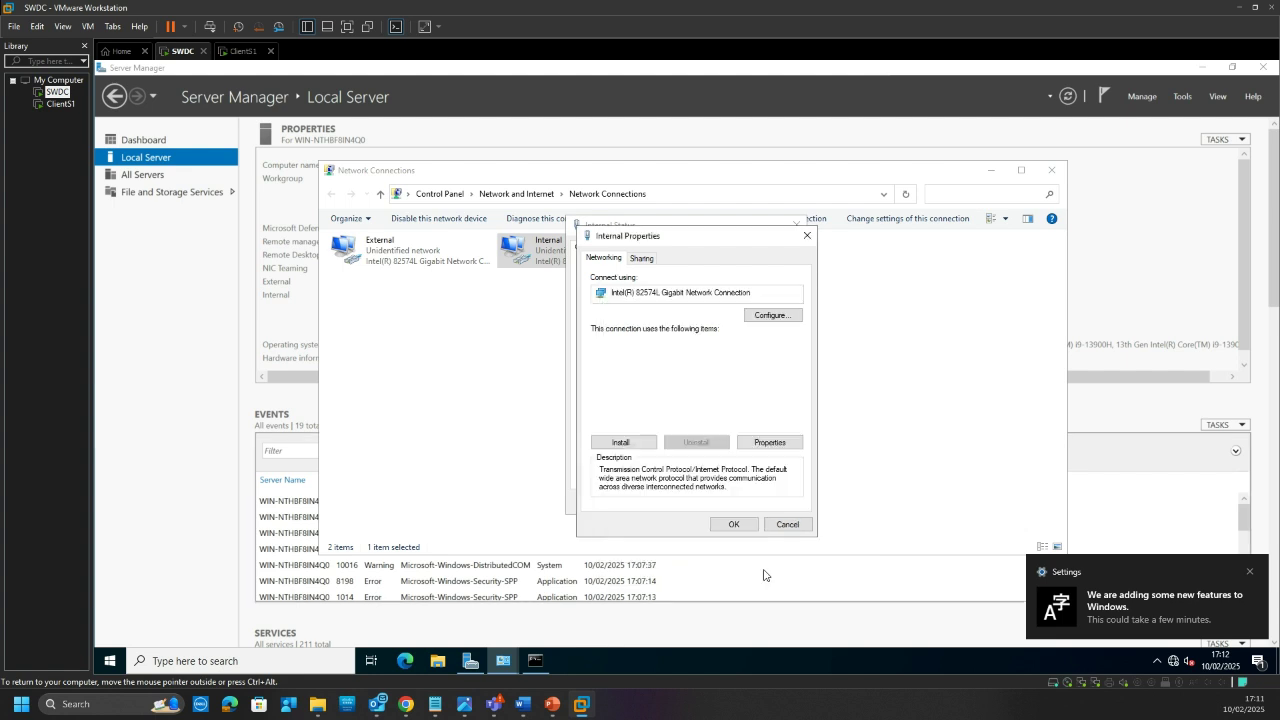
left_click(737, 526)
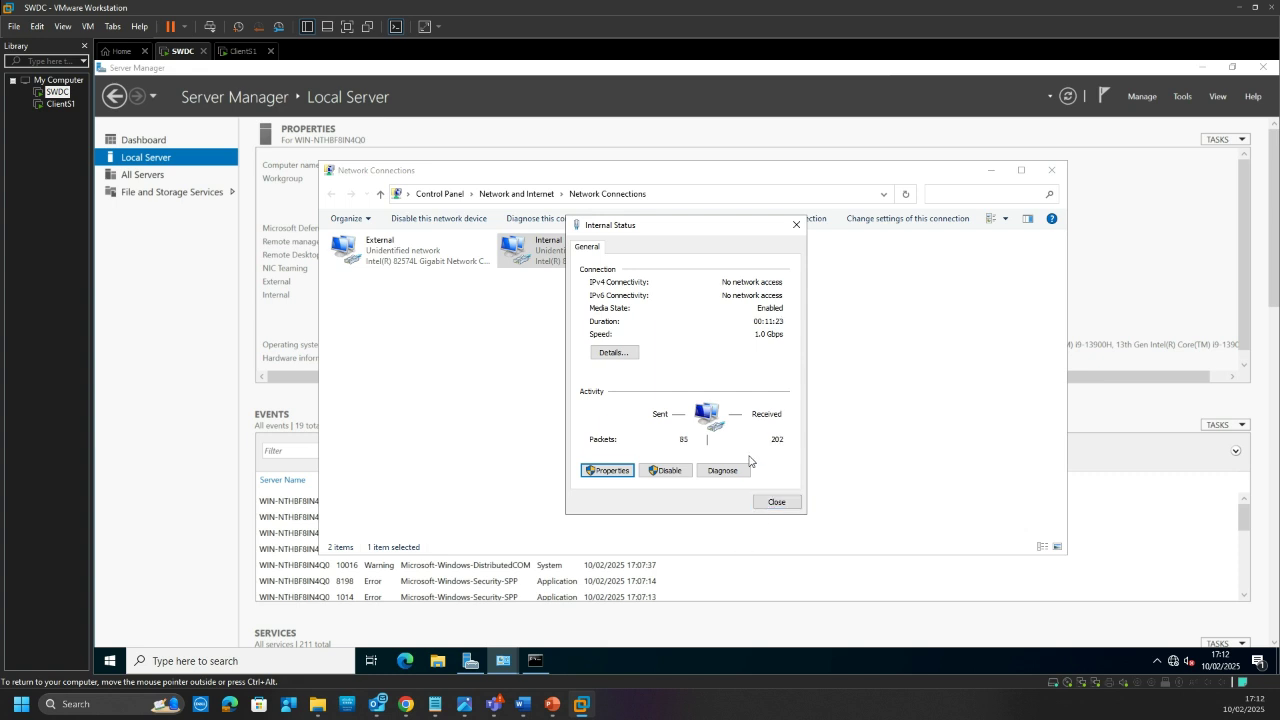
left_click(777, 502)
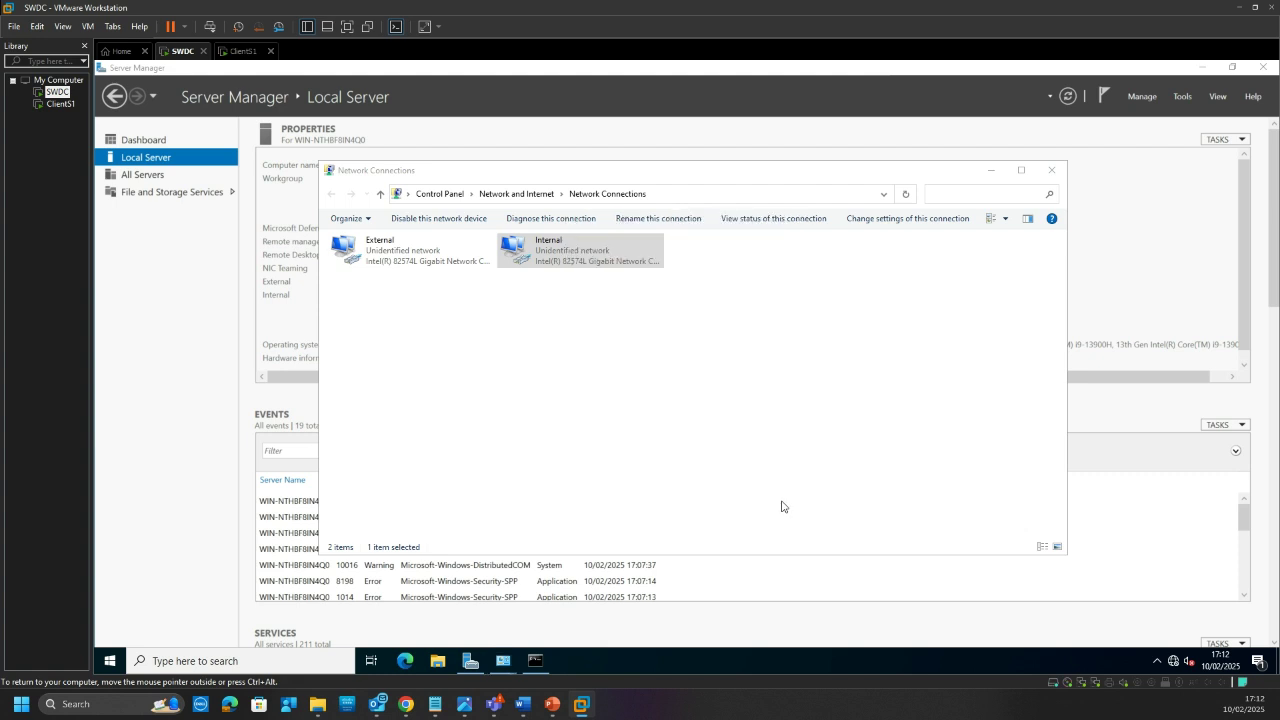
left_click(646, 457)
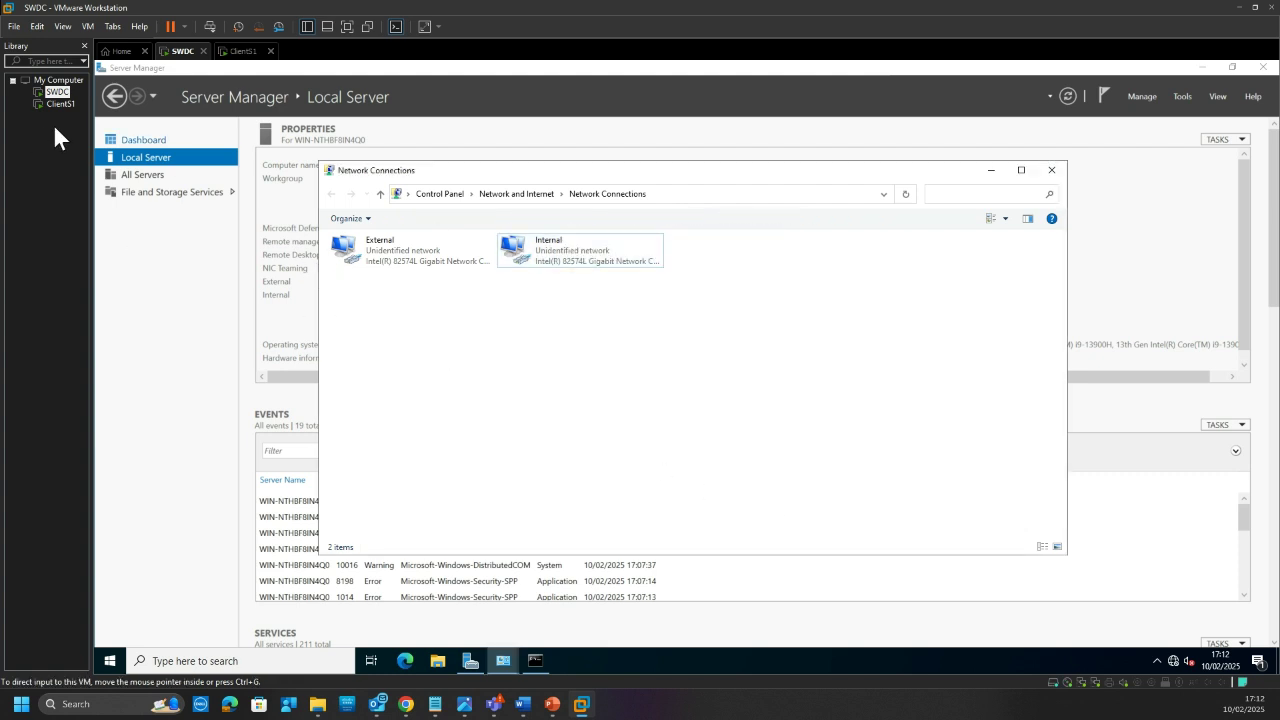
Step: Run ipconfig and ipconfig /all to confirm the Internal adapter now has 192.168.1.1
left_click(537, 661)
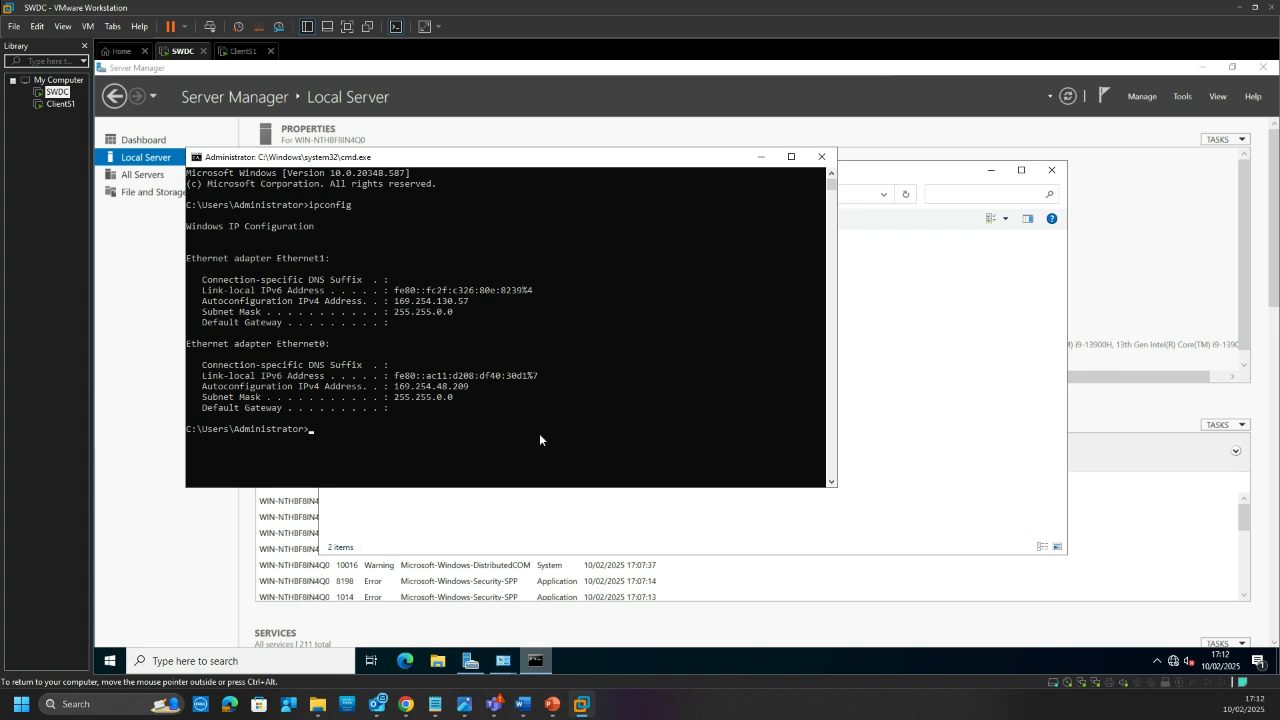
left_click(545, 432)
type("p")
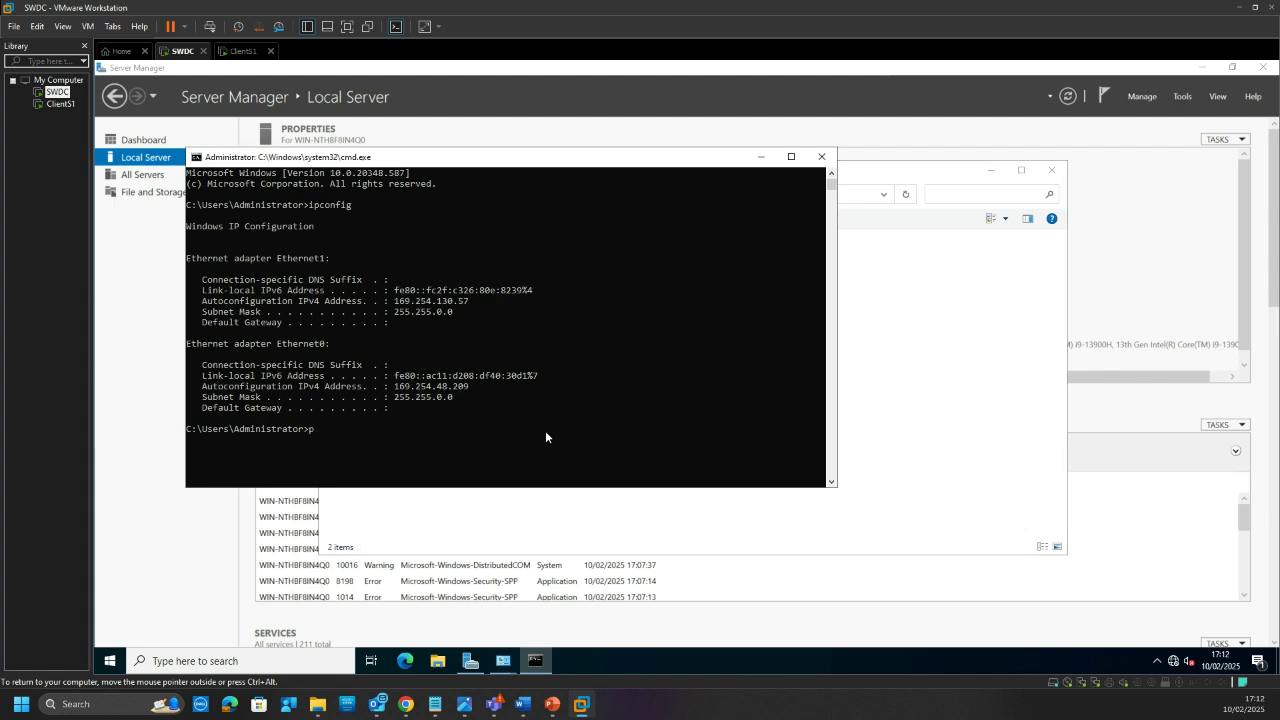
key("Up")
key("Return")
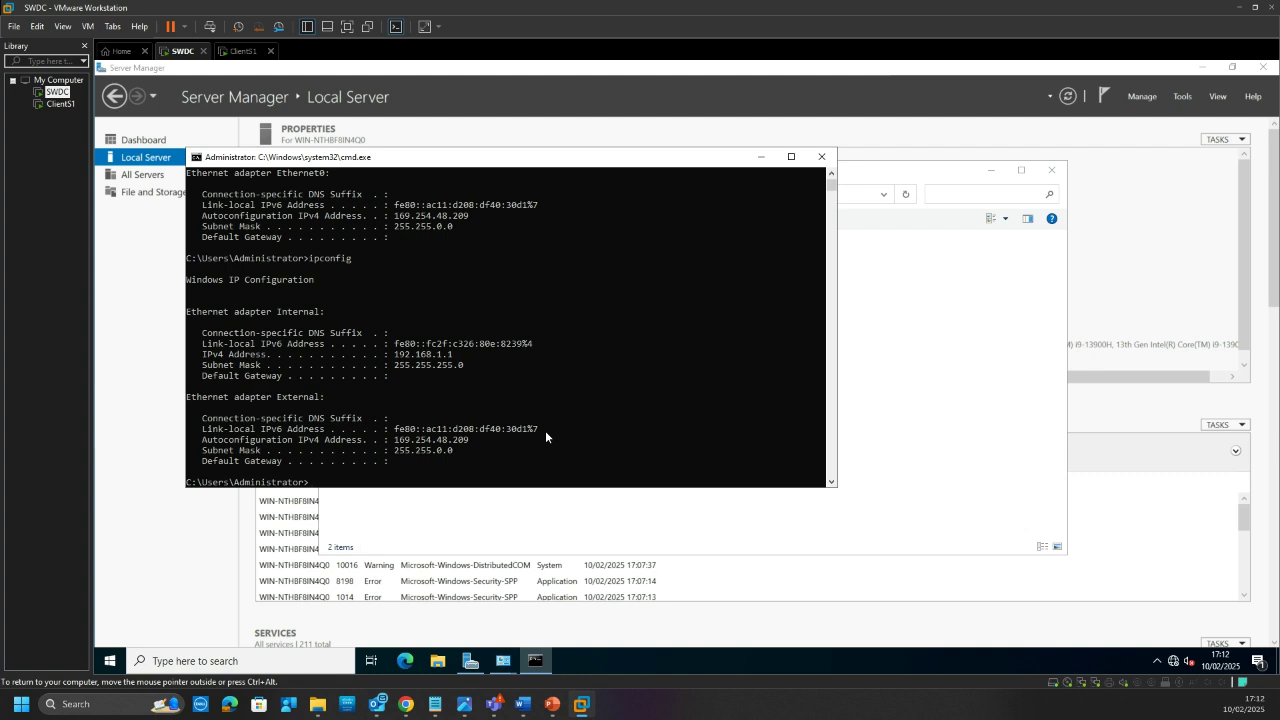
key("Up")
type("/all")
key("Return")
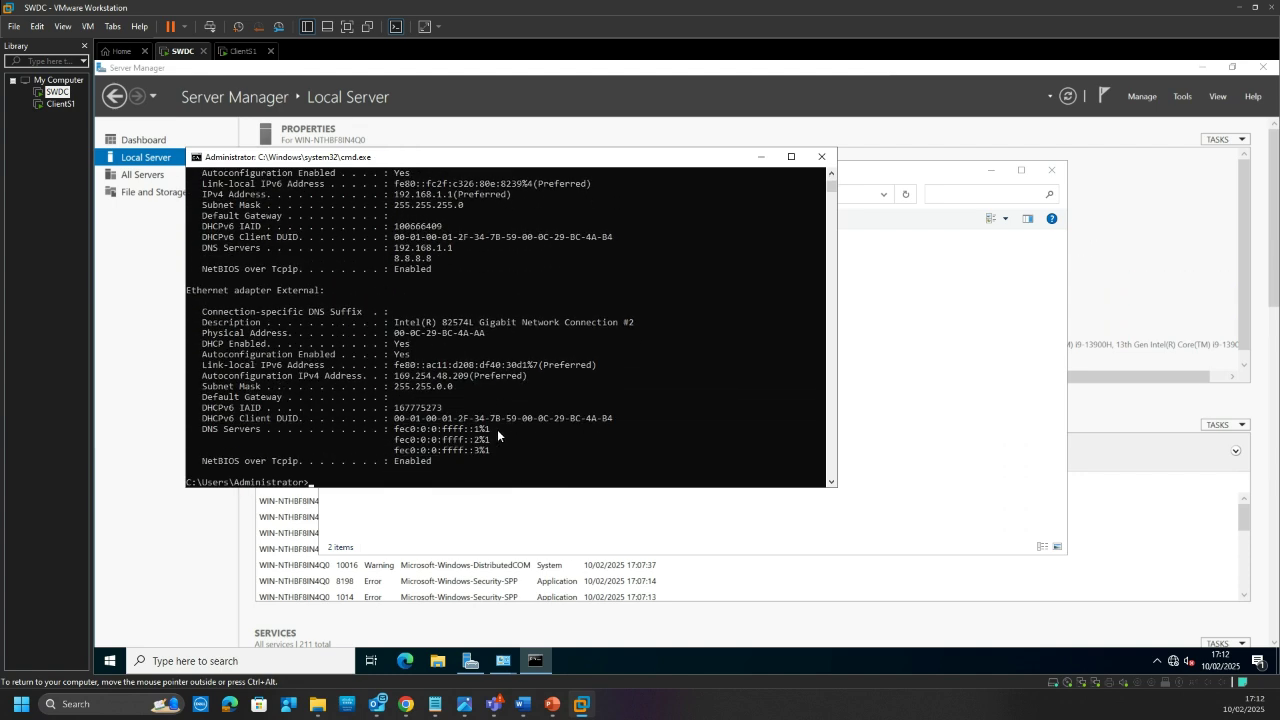
scroll(497, 429, "up", 3)
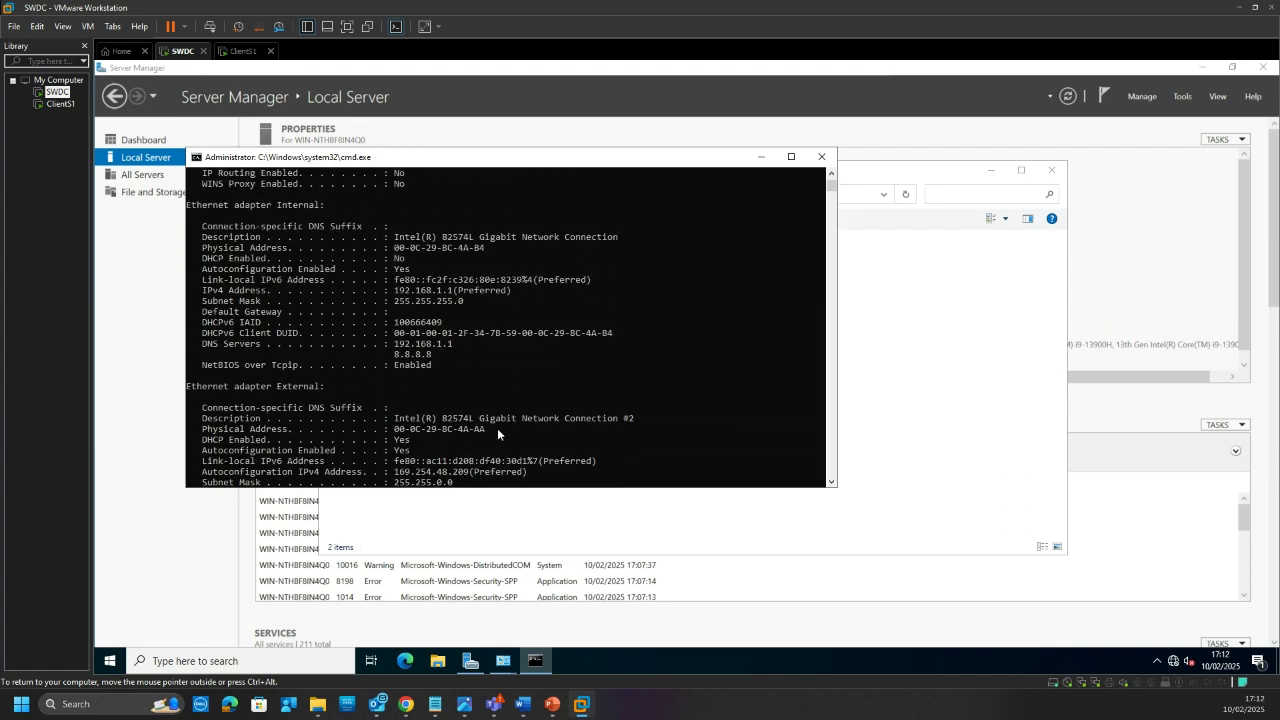
scroll(497, 428, "up", 1)
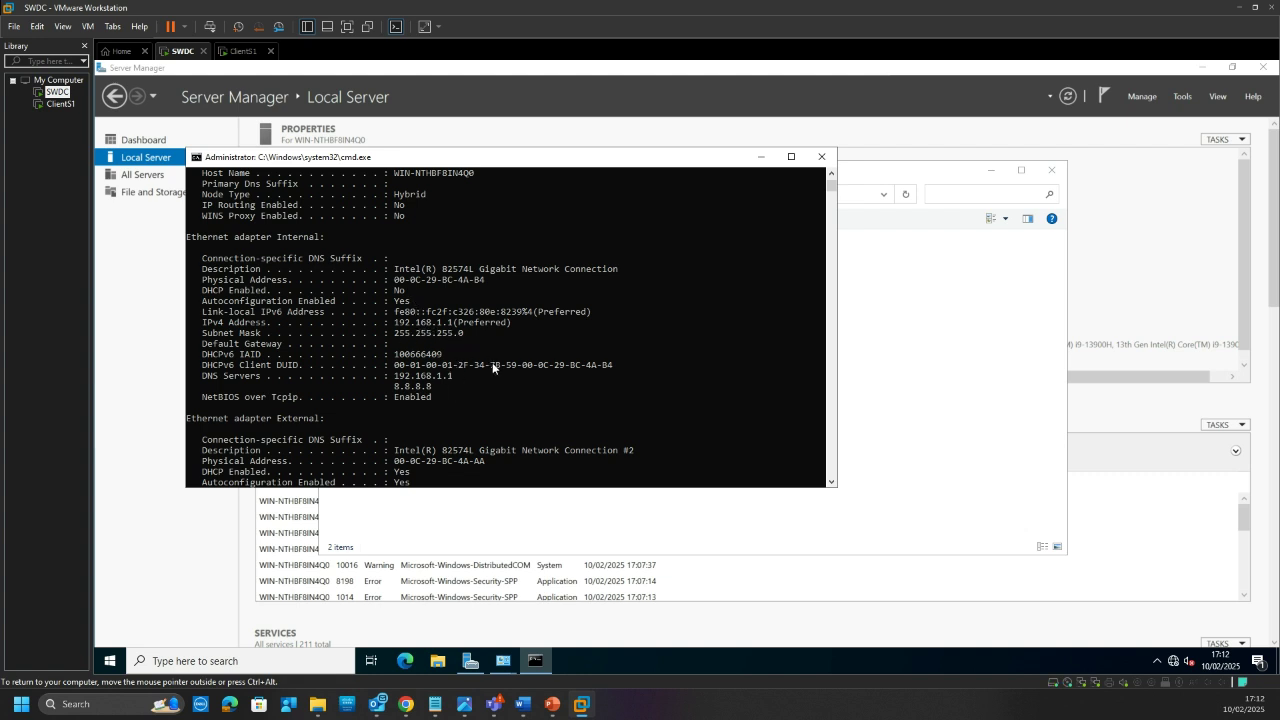
scroll(492, 367, "up", 1)
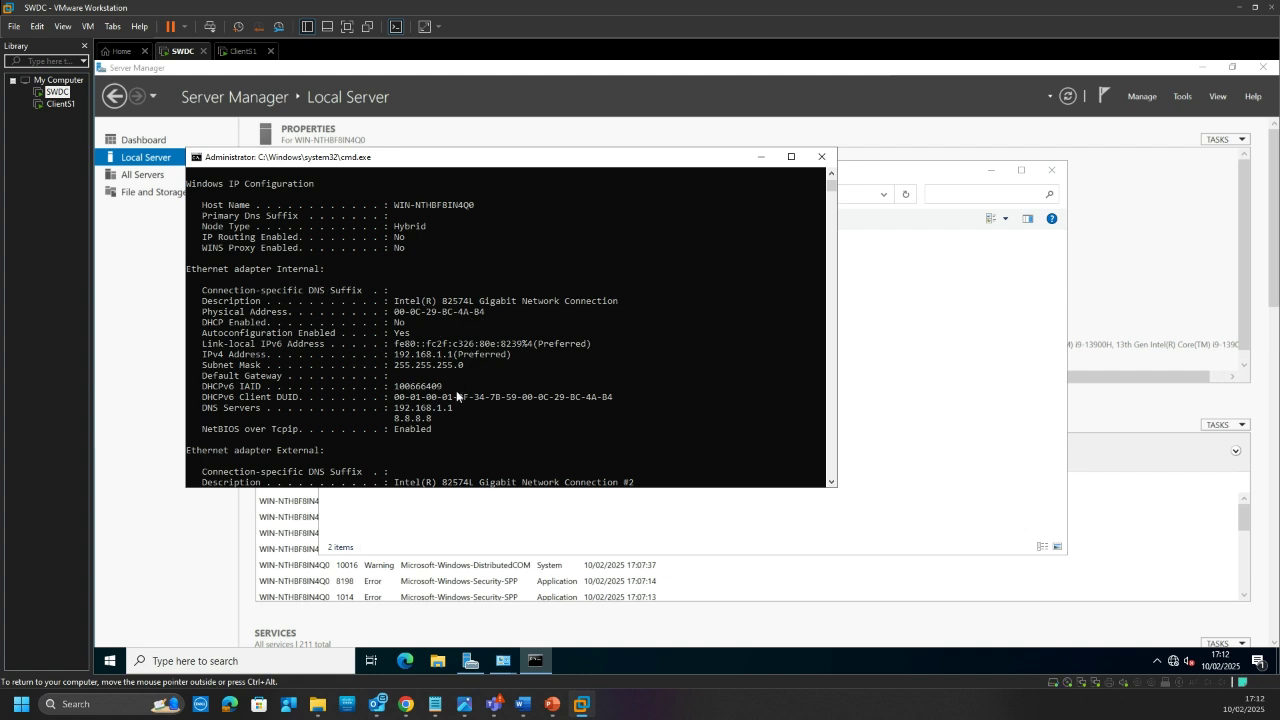
scroll(478, 444, "down", 3)
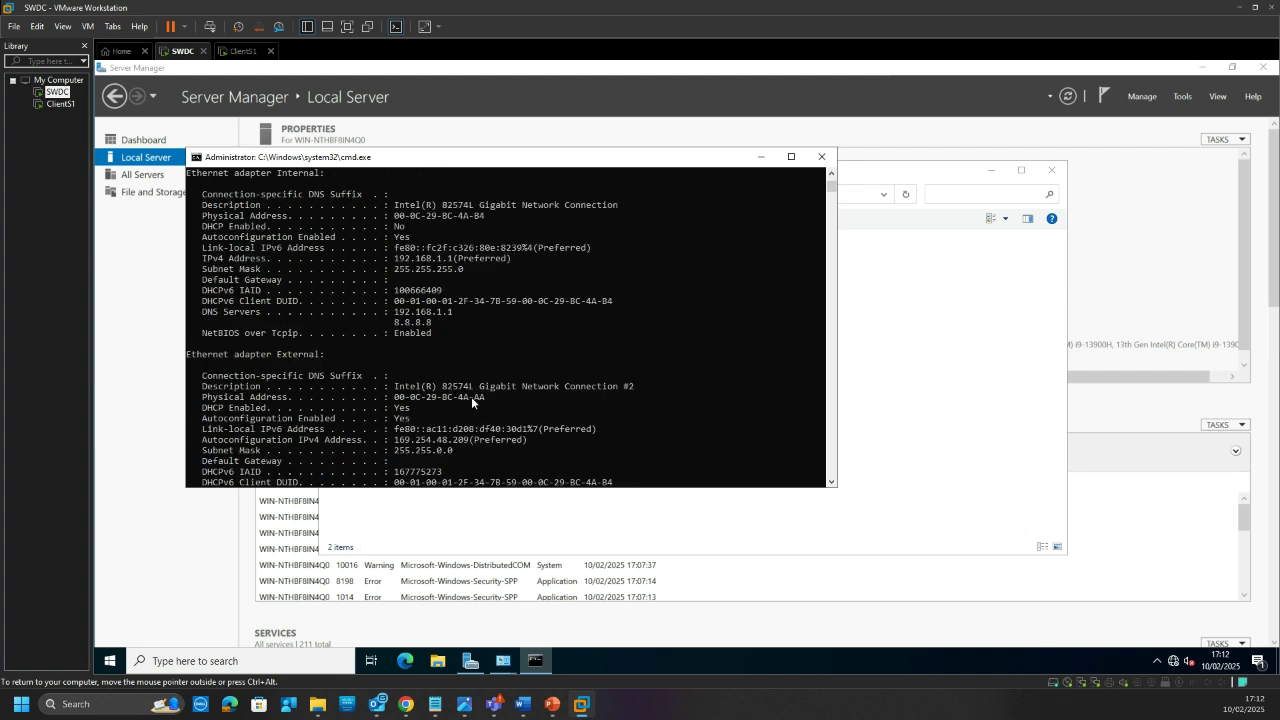
scroll(454, 410, "down", 6)
Step: Ping the client at 192.168.1.10 and stop it after the timeouts
left_click(454, 409)
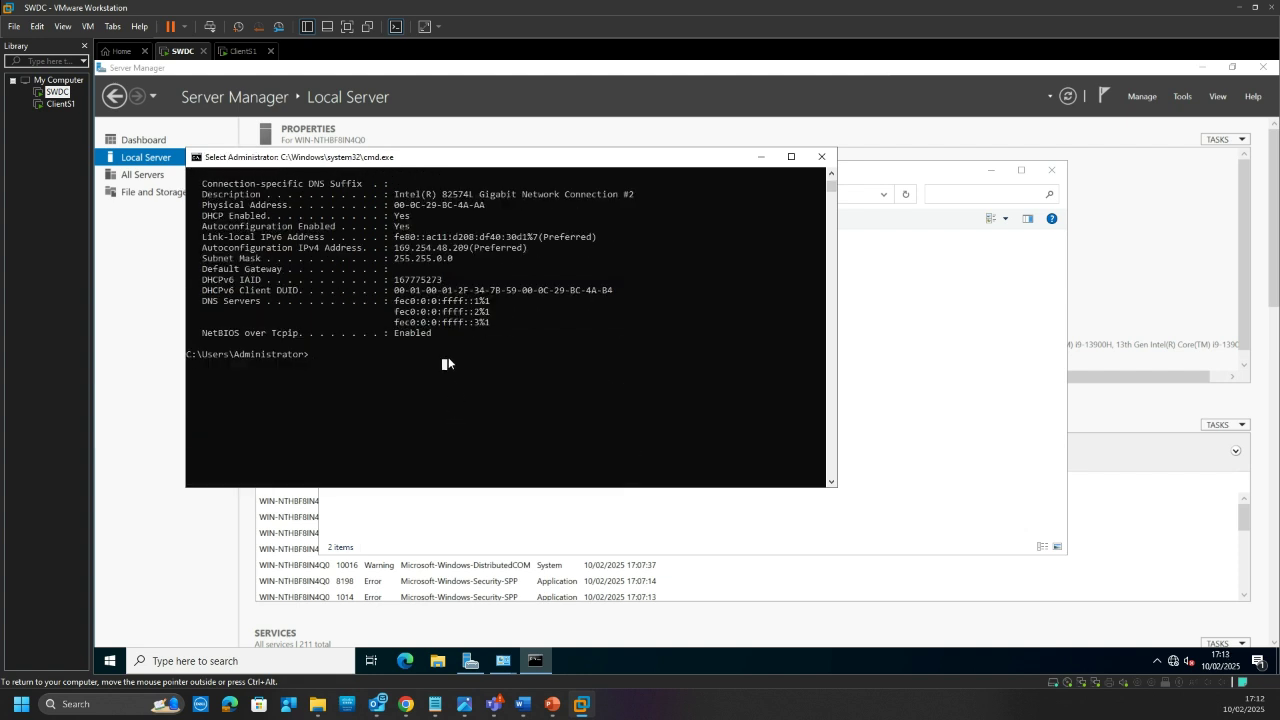
type("ping")
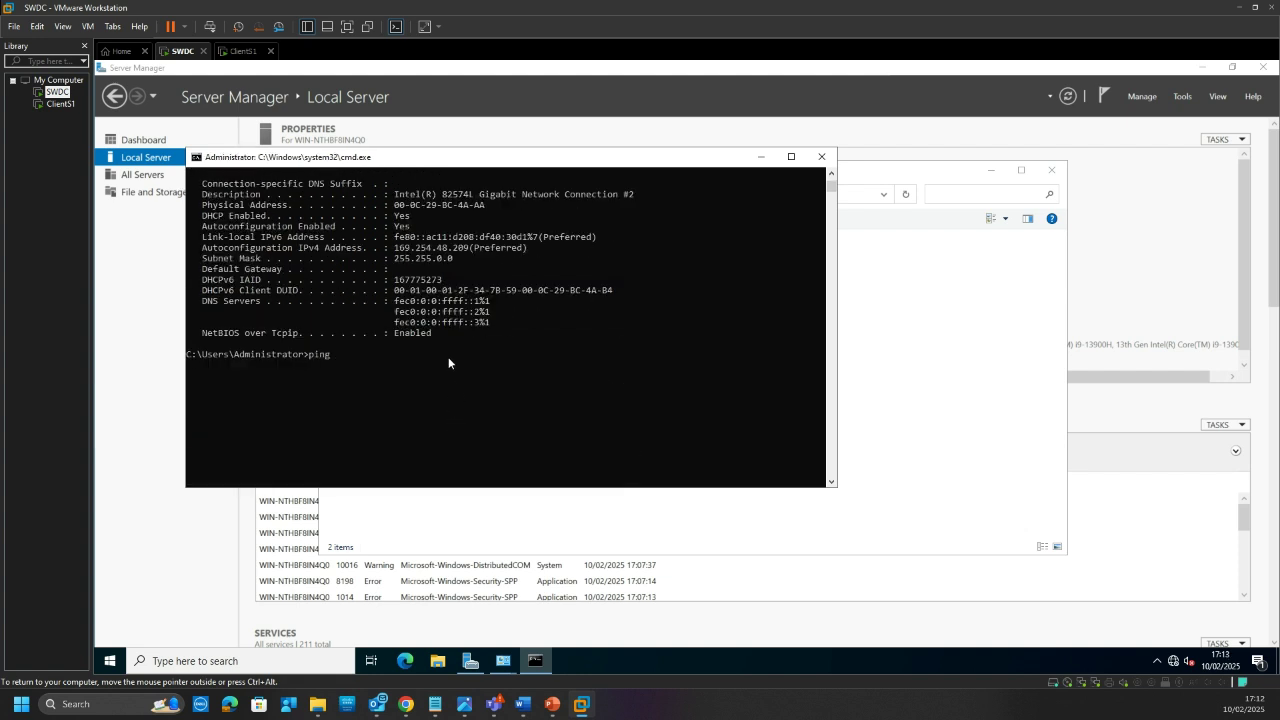
type(" 192.168.1.10")
key("Return")
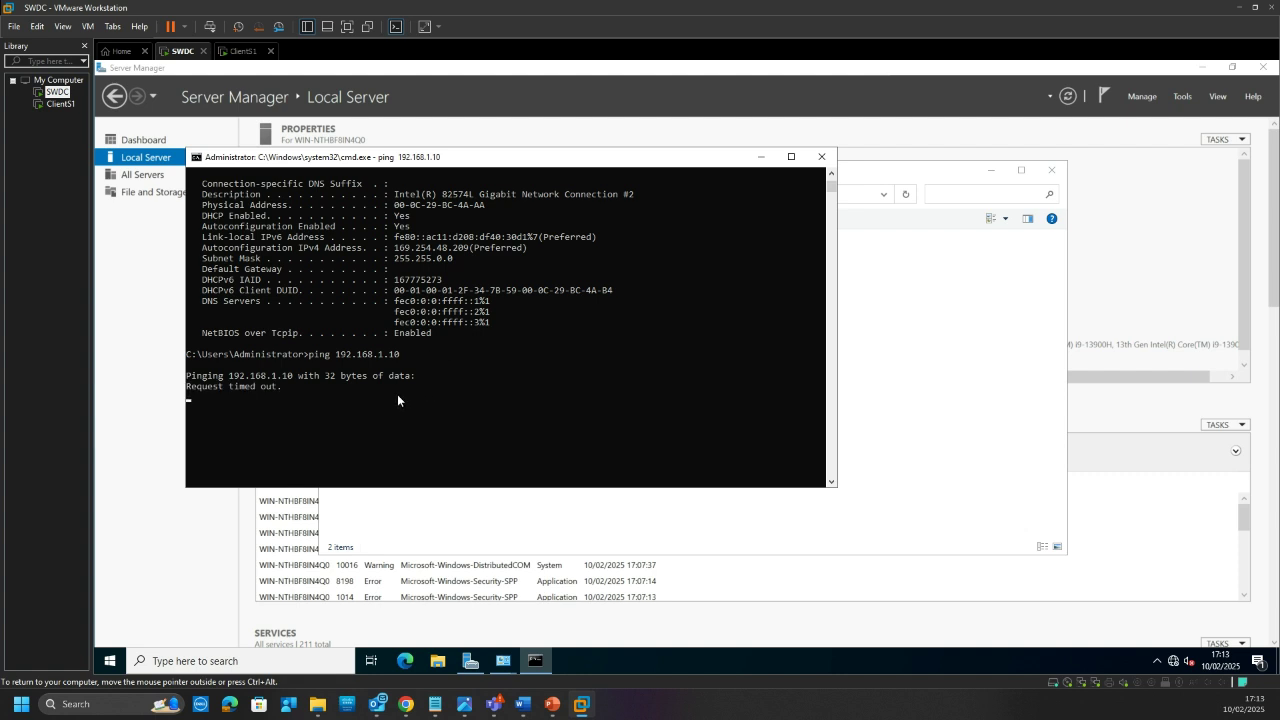
key("ctrl+c")
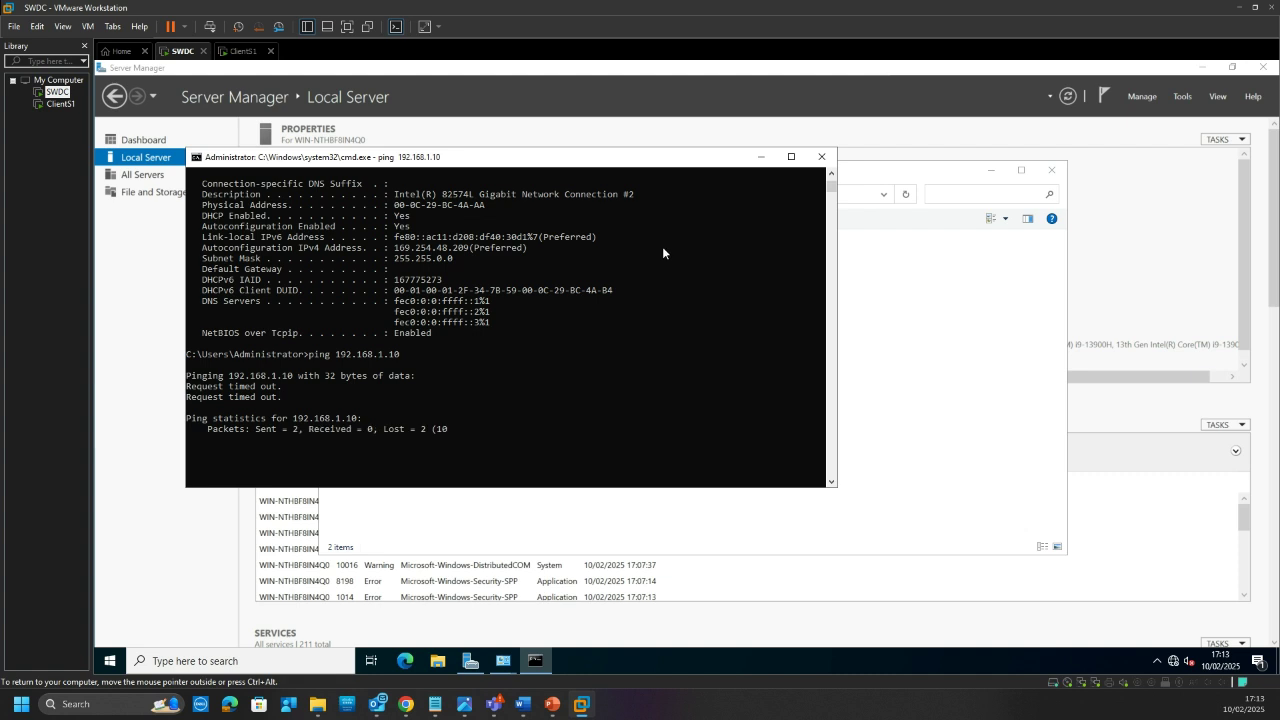
Step: Close the command prompt, Network Connections and Ethernet0 status windows on the server
left_click(821, 157)
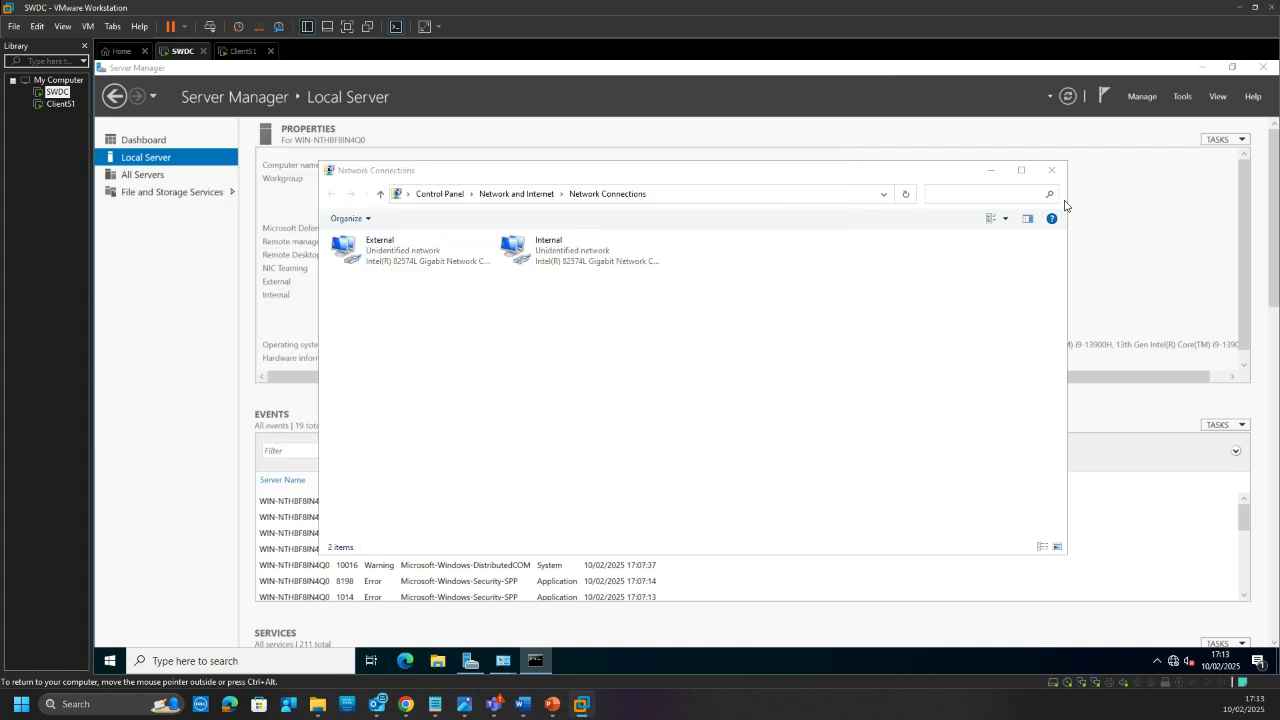
left_click(530, 418)
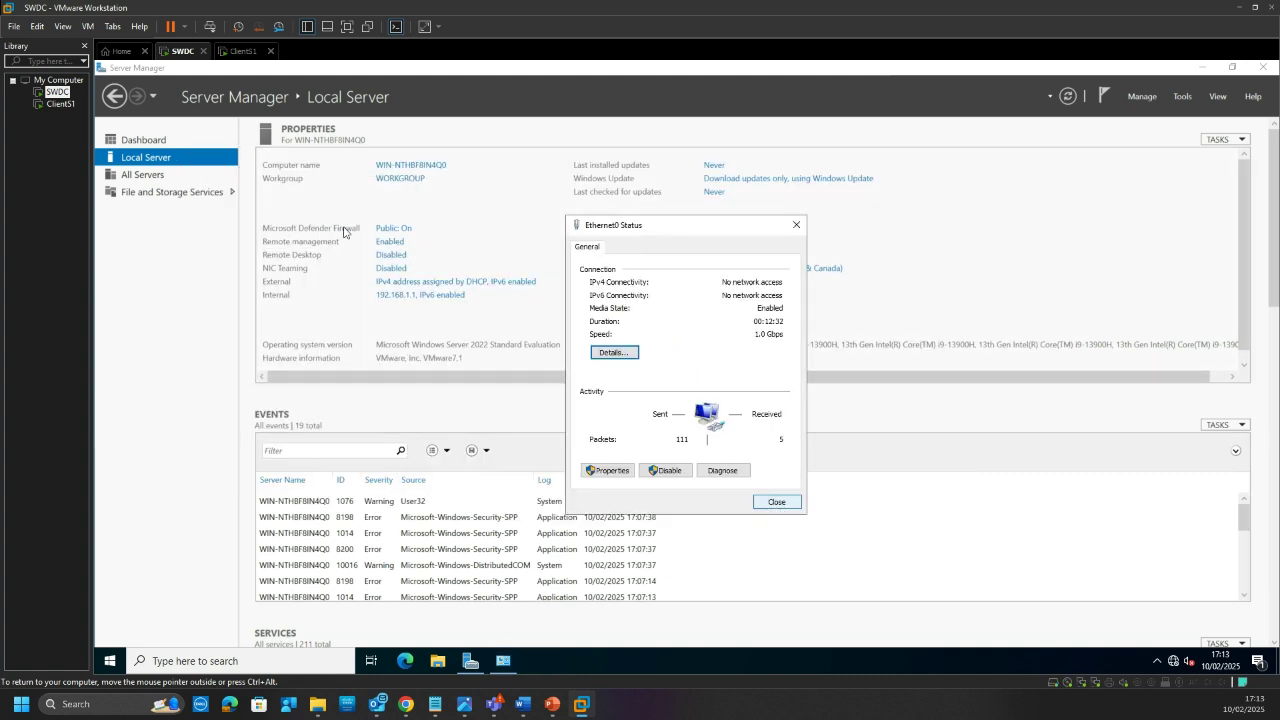
key("Escape")
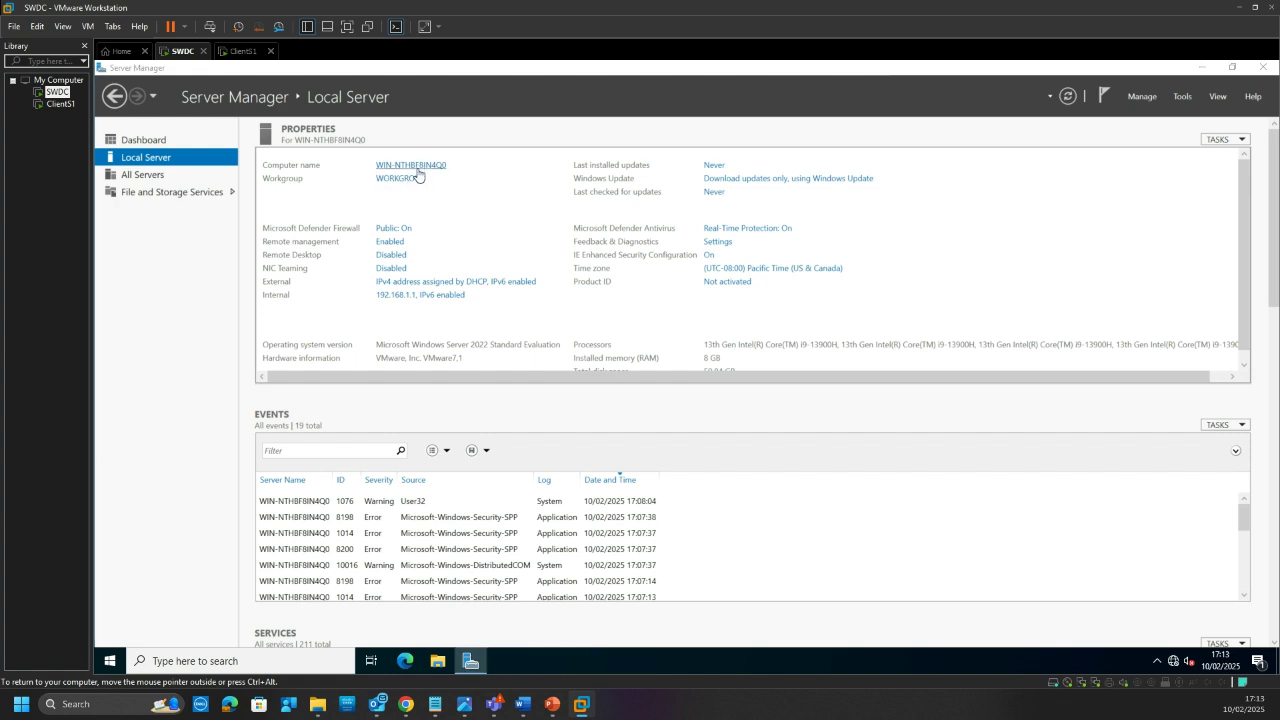
Step: Rename the server computer to S-DC in System Properties, accepting the restart-required notice
left_click(416, 168)
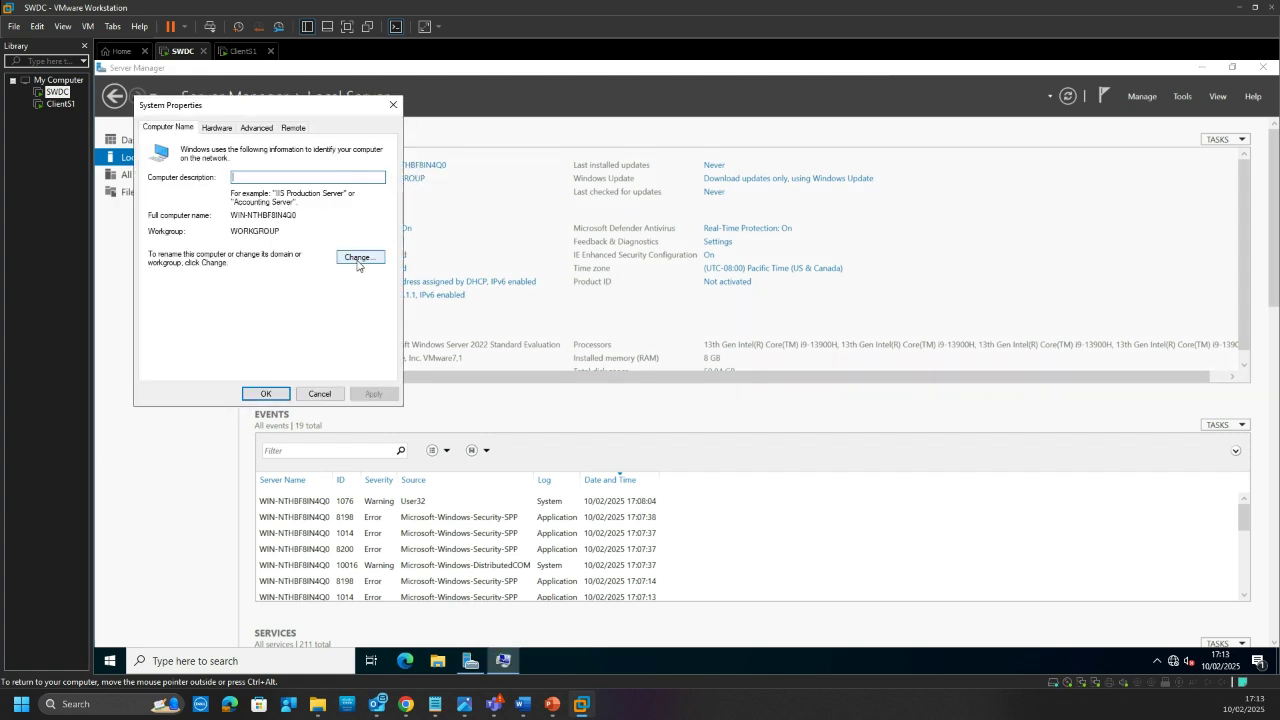
left_click(357, 259)
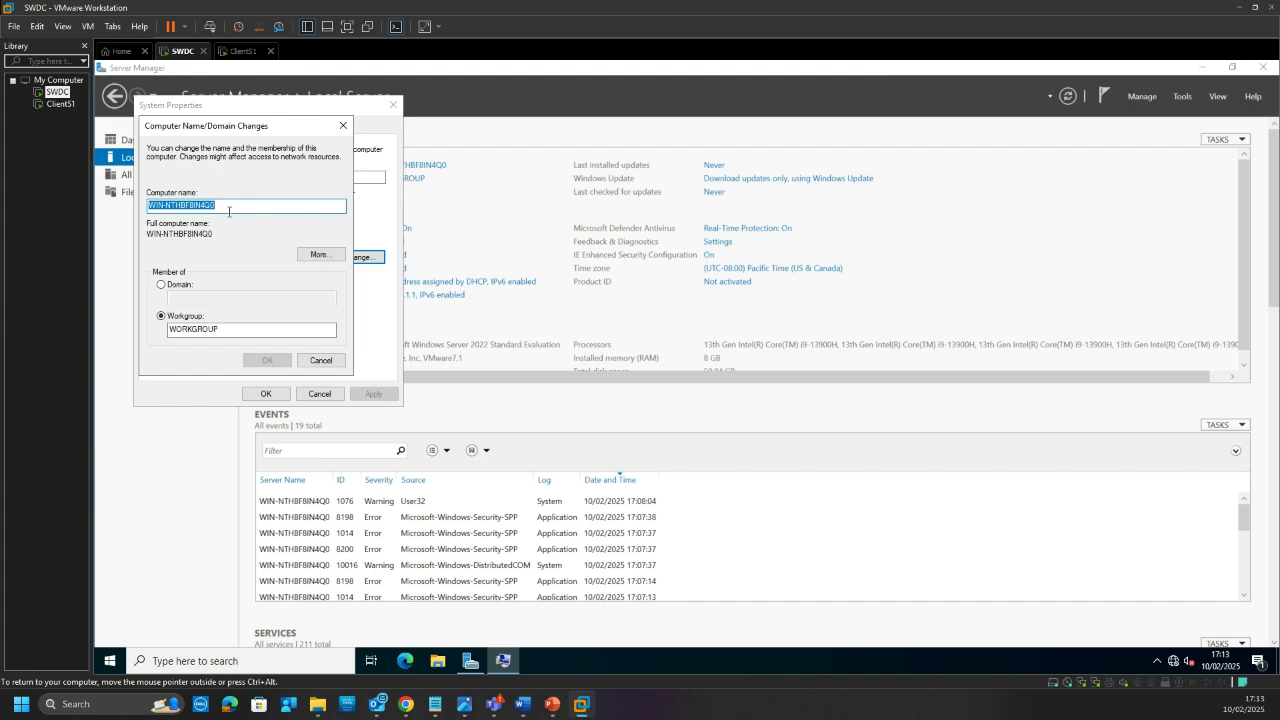
mouse_move(521, 704)
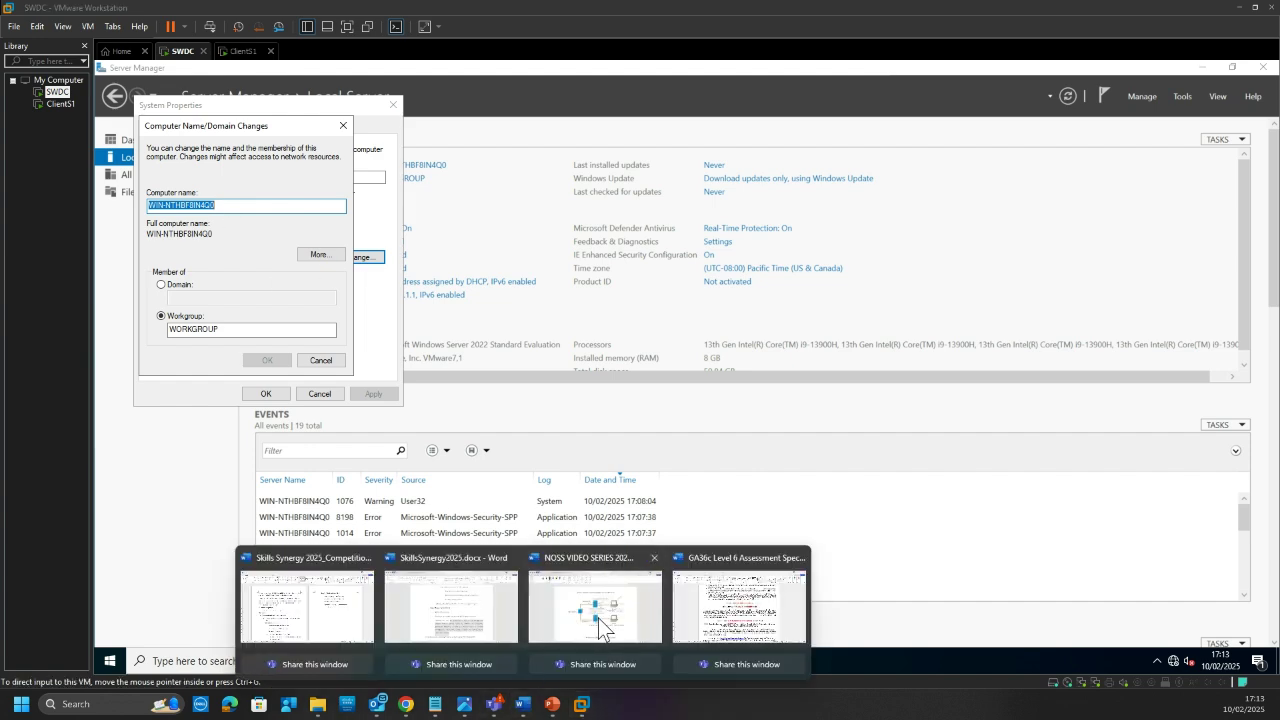
left_click(600, 626)
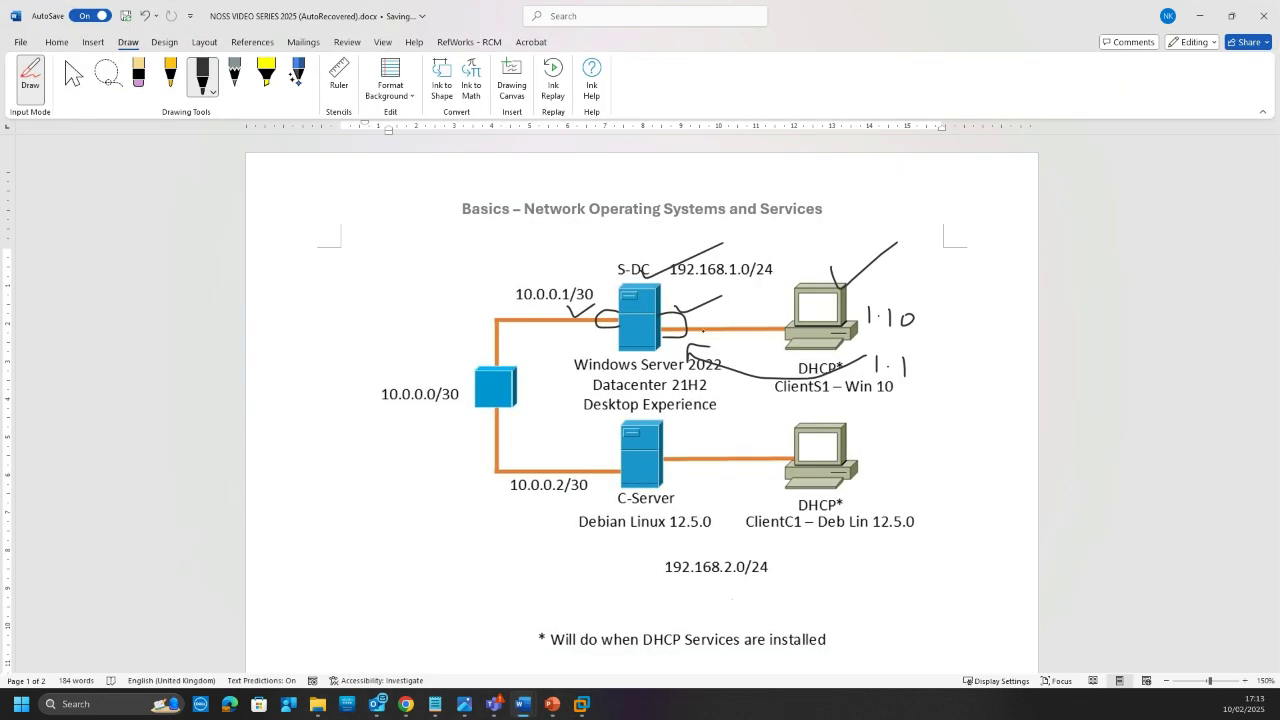
left_click(1199, 15)
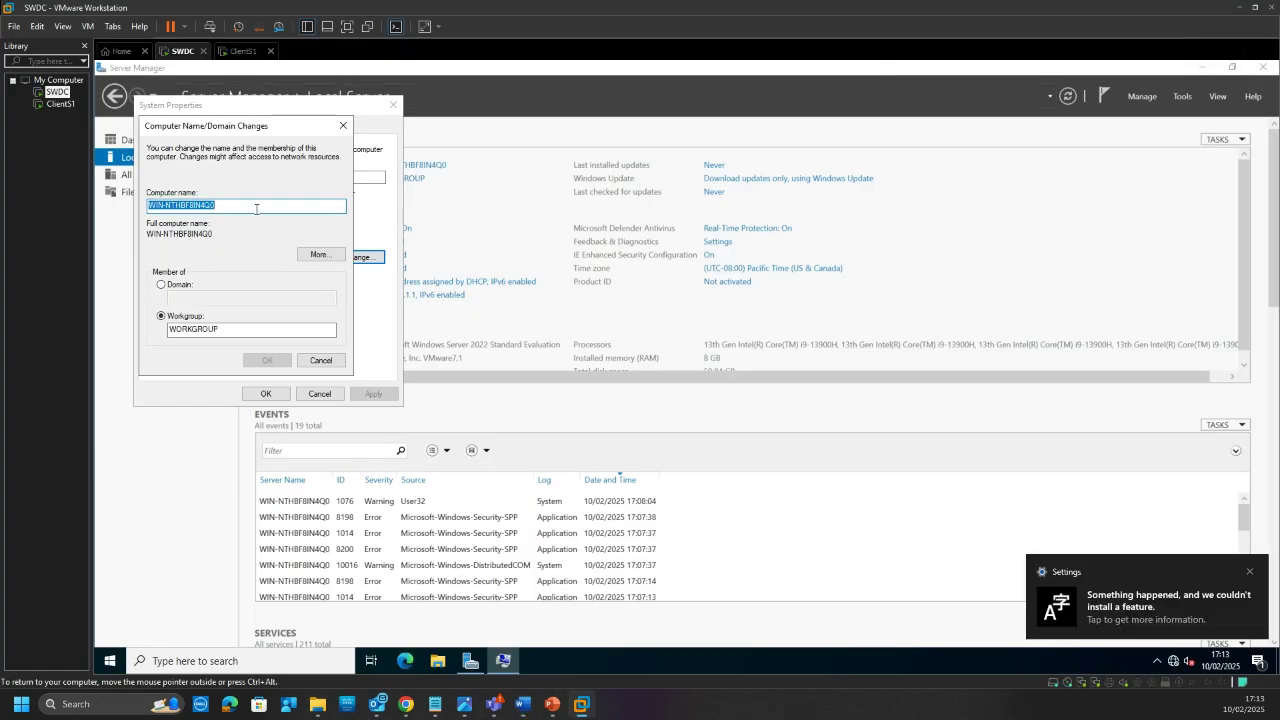
type("S-DC")
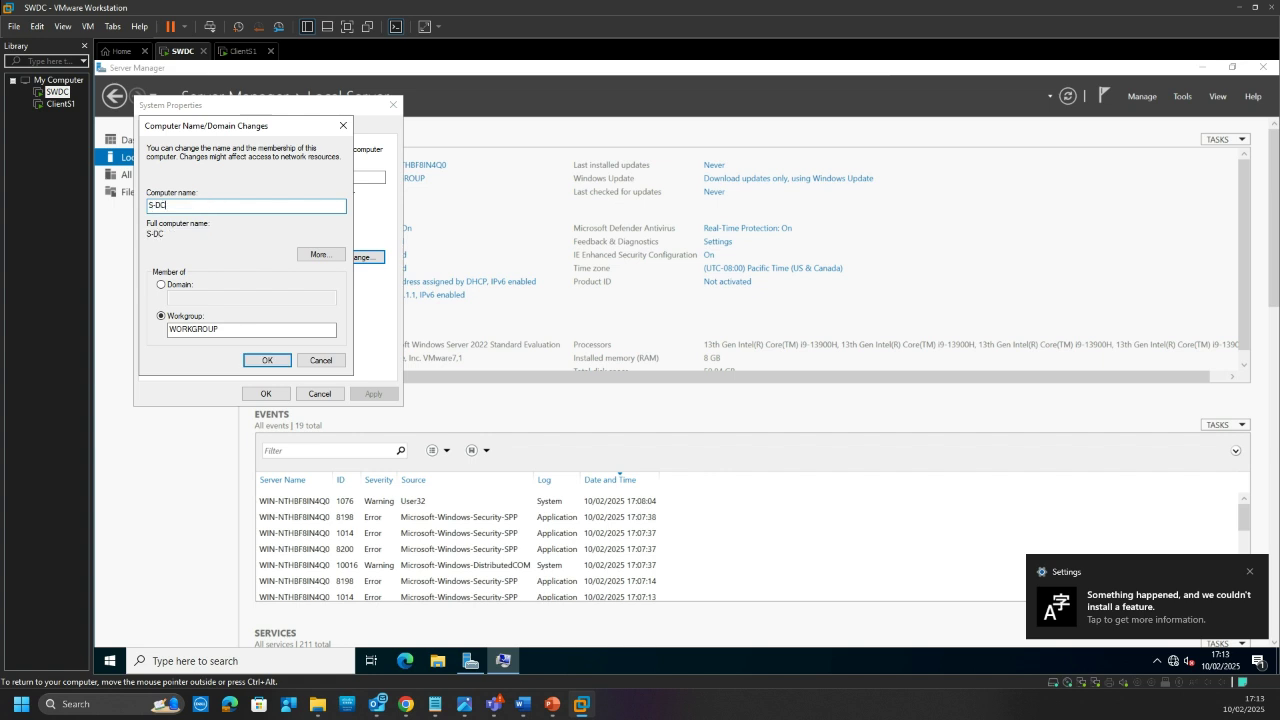
left_click(265, 364)
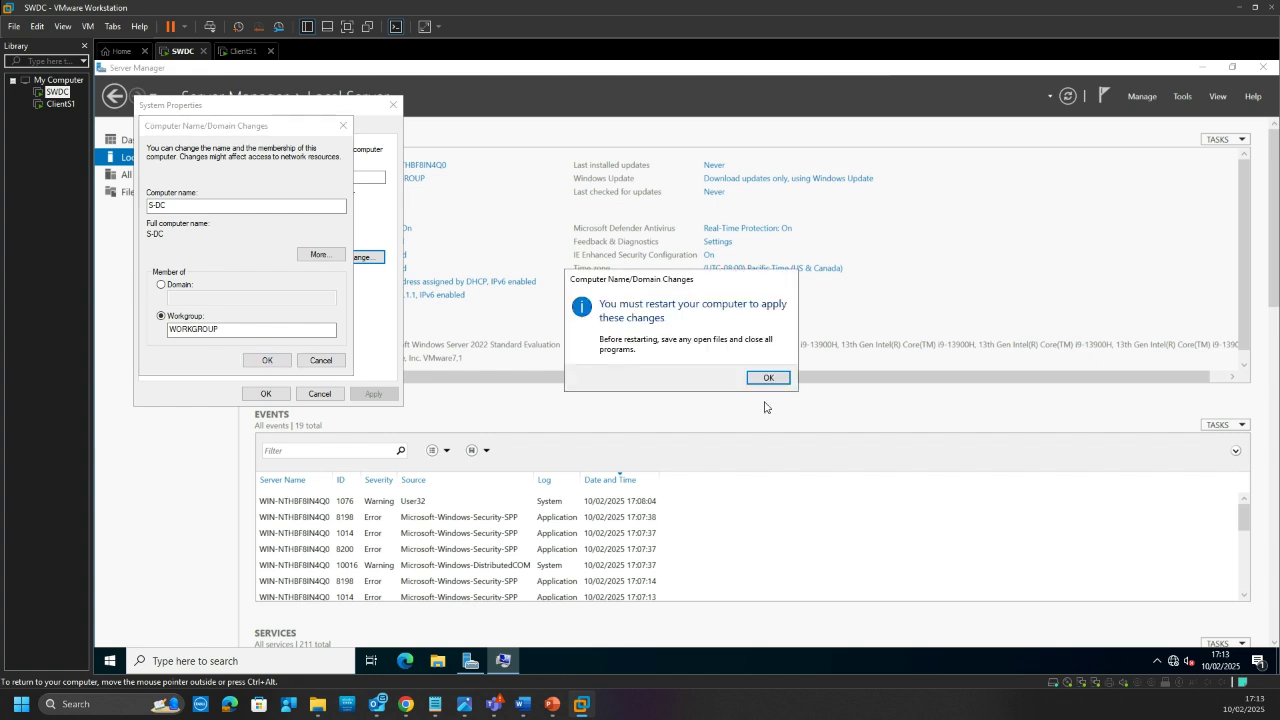
left_click(771, 378)
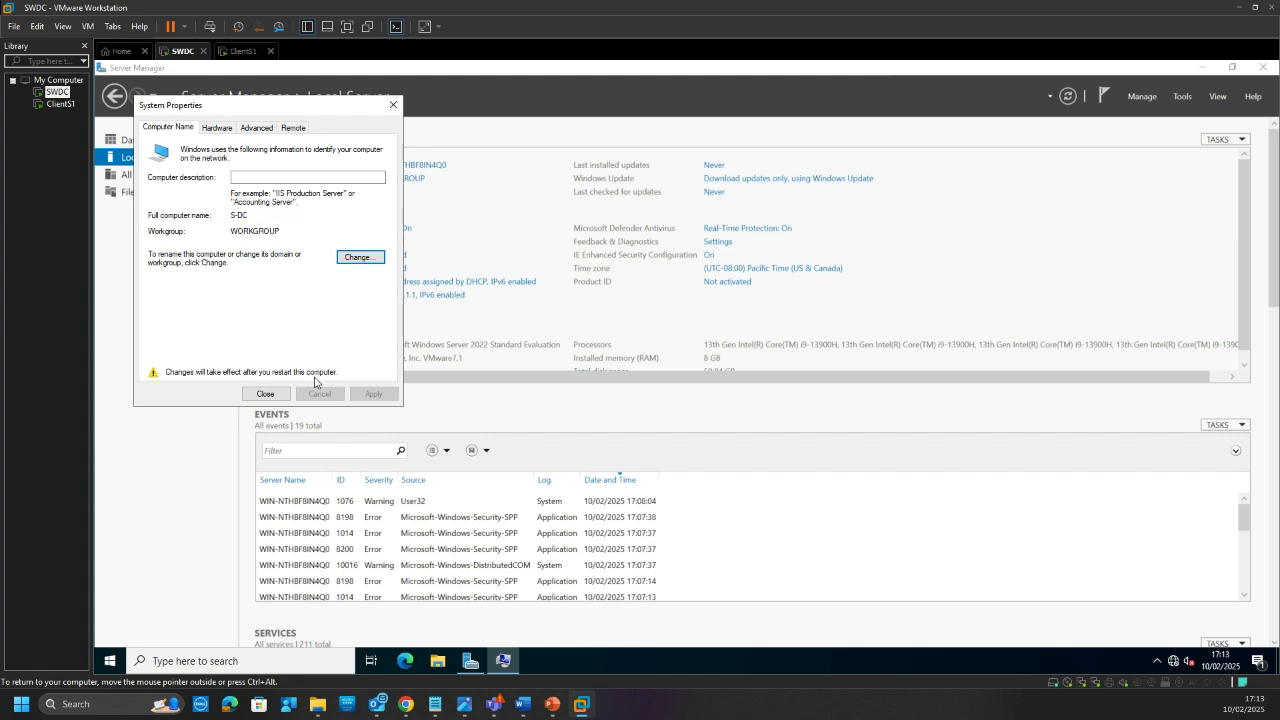
left_click(265, 394)
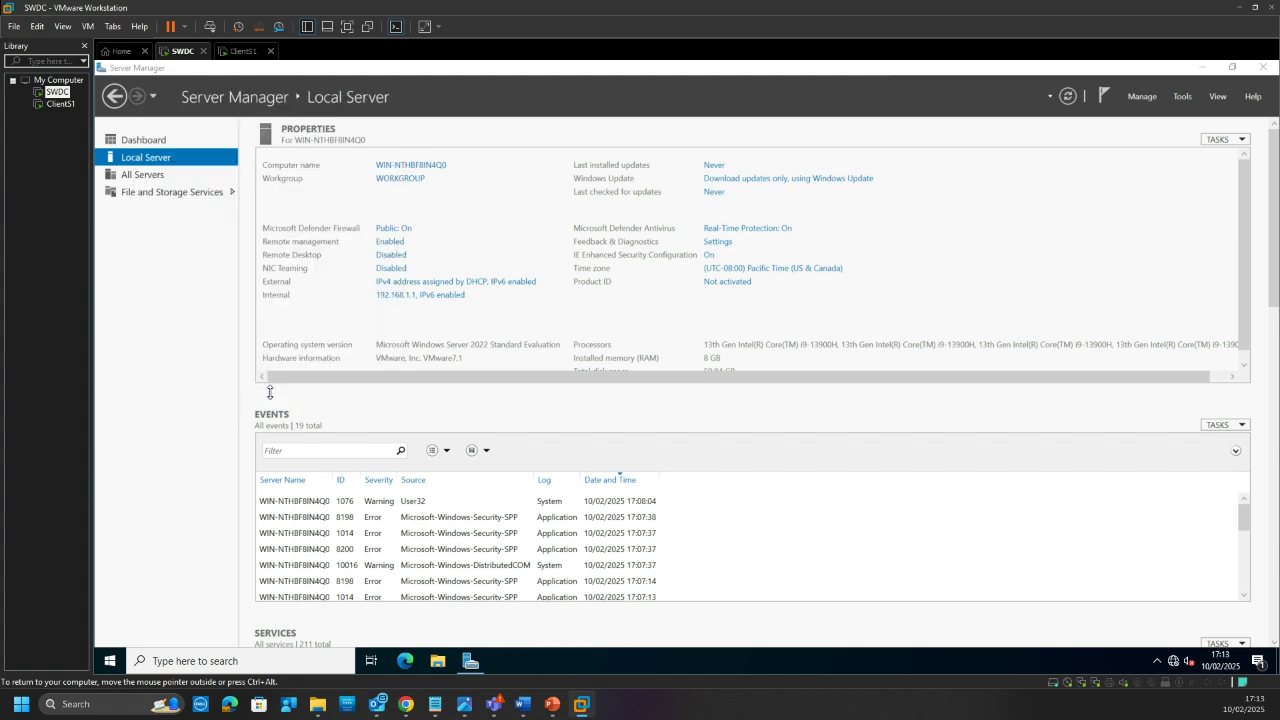
Step: Restart the server now to apply the rename and switch to the ClientS1 VM
left_click(667, 373)
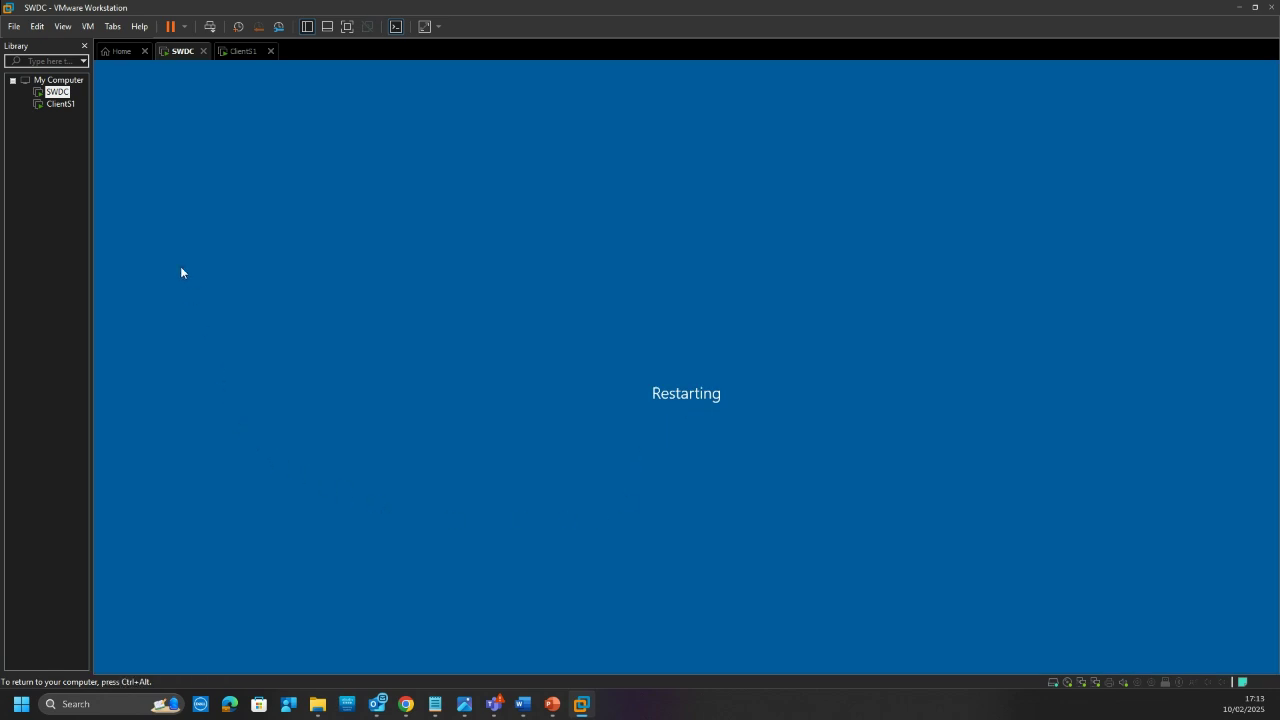
left_click(239, 52)
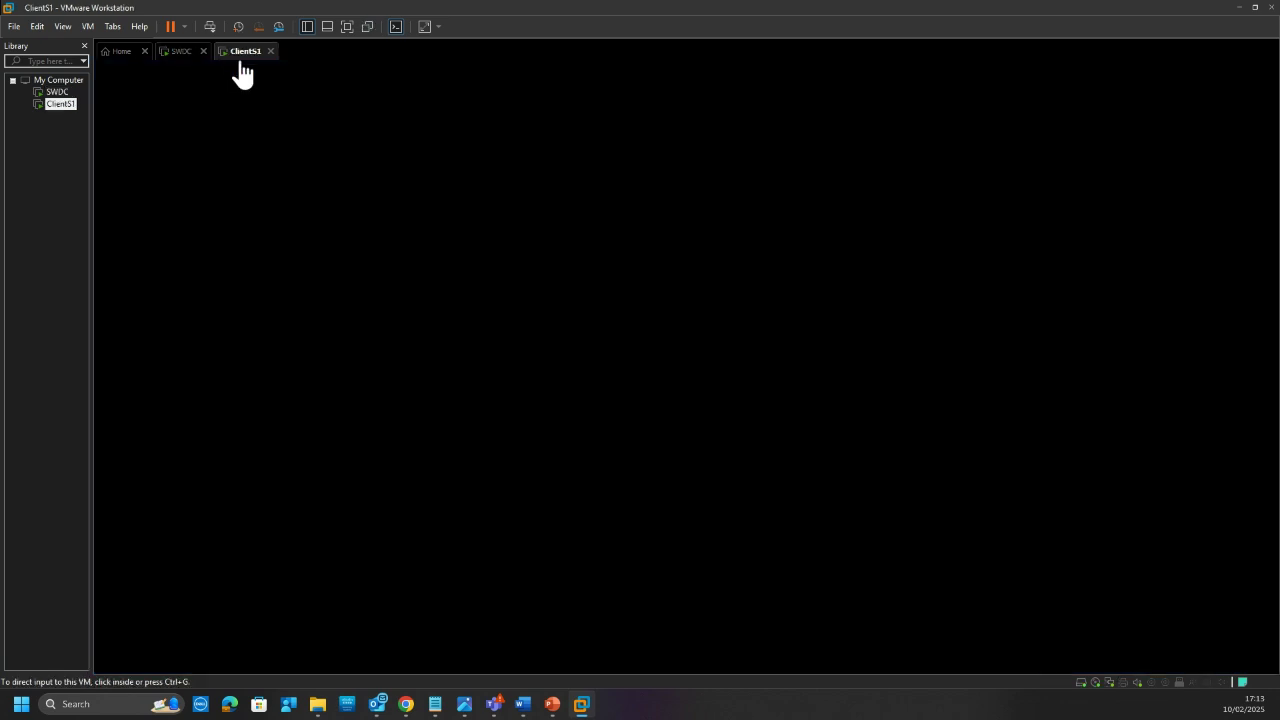
Step: Dismiss the ClientS1 lock screen and sign in with the account password
left_click(282, 236)
left_click(396, 238)
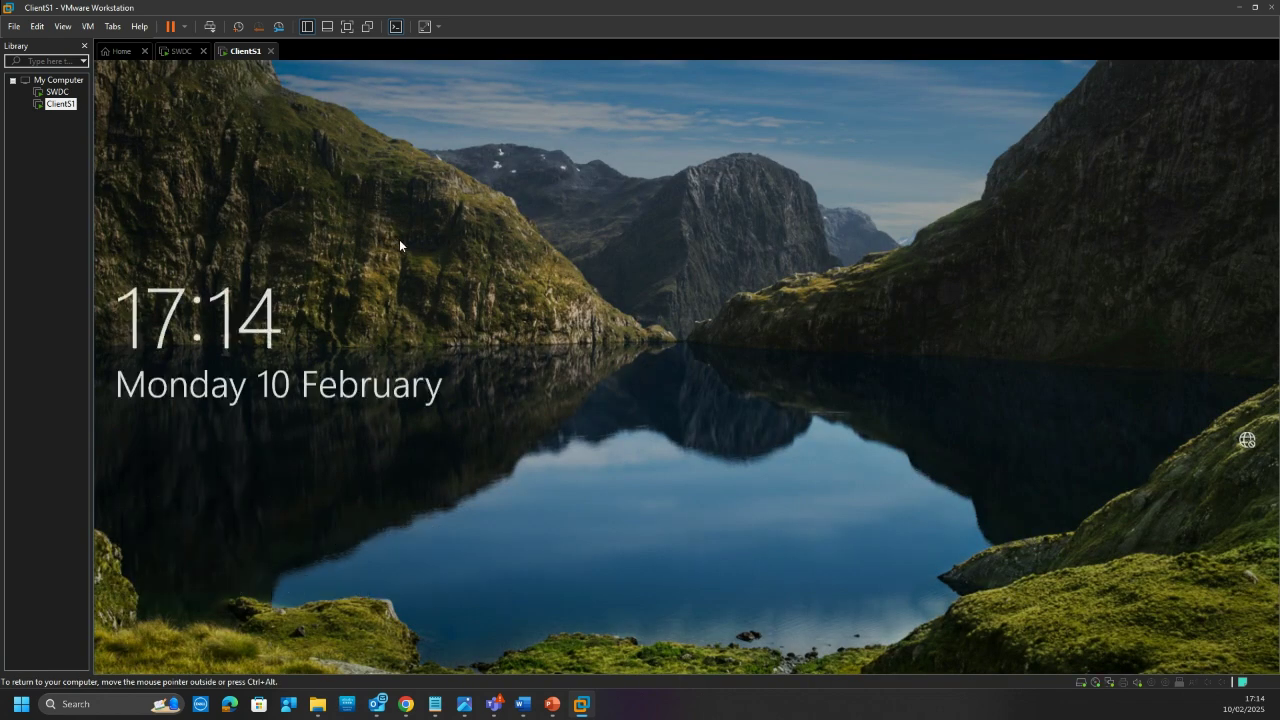
key("Caps_Lock")
type("P@ssw0rd")
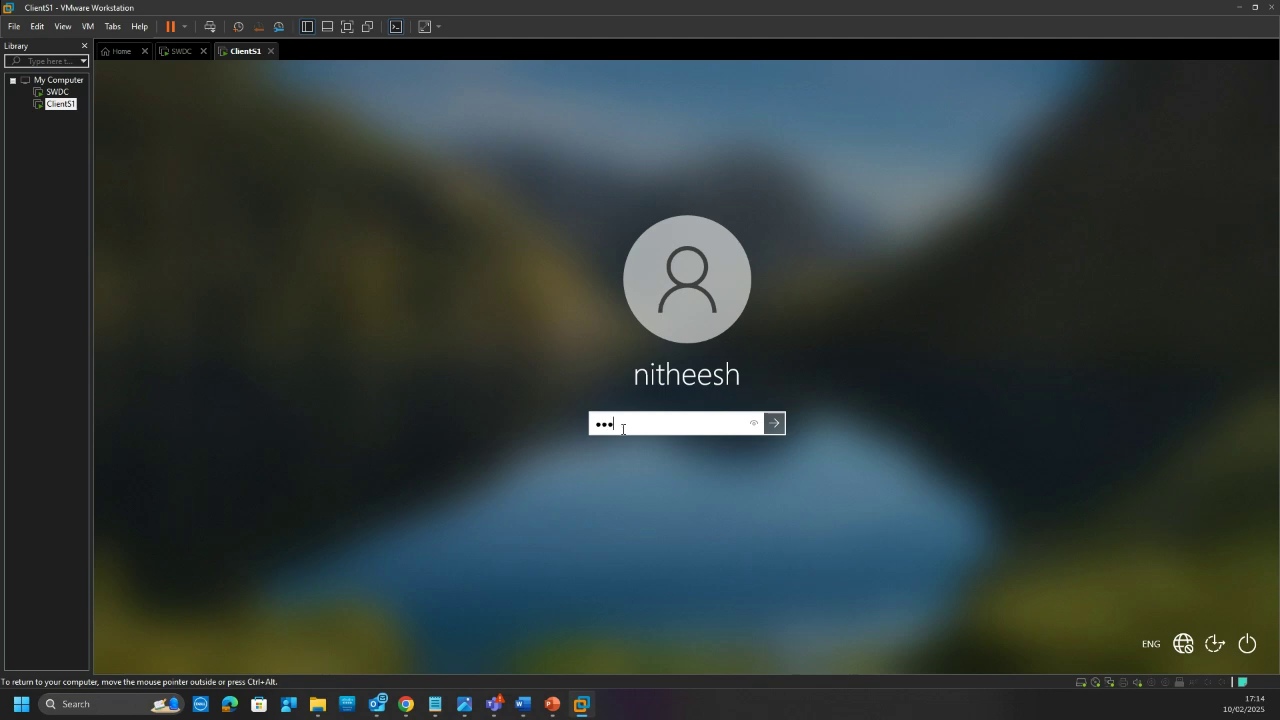
key("Caps_Lock")
type("12345")
key("Return")
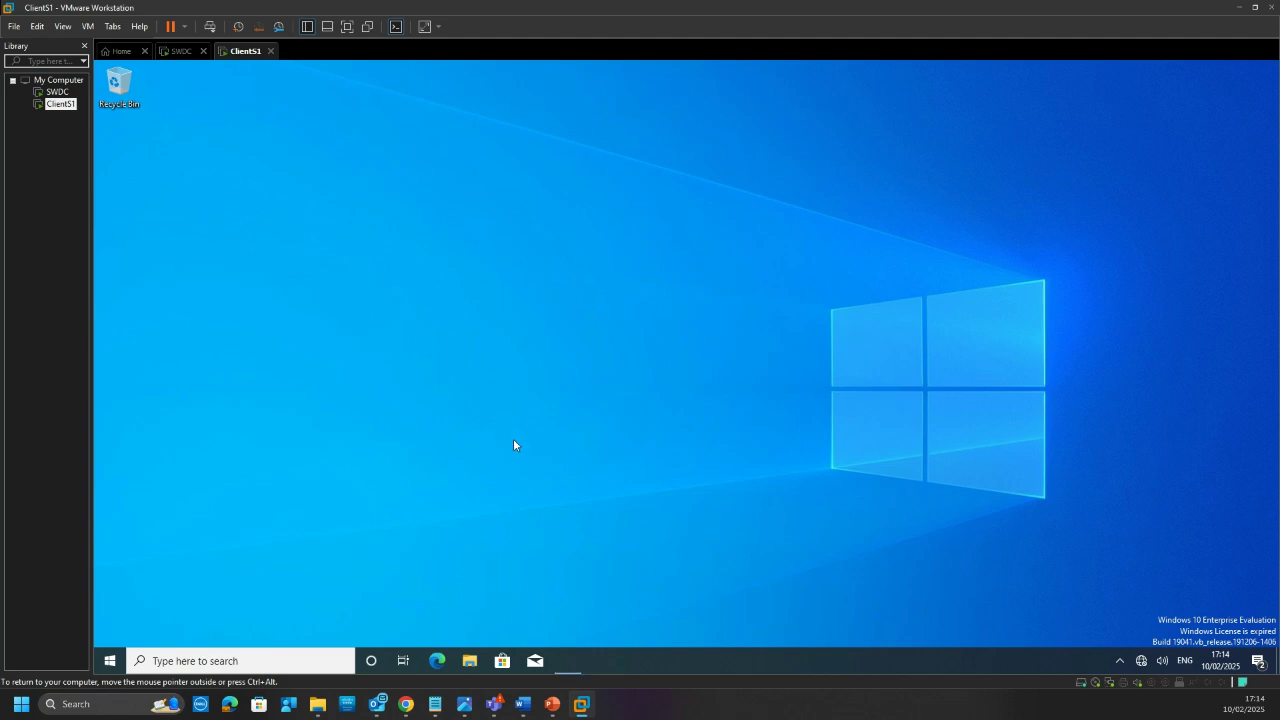
Step: Open cmd on the client and run ipconfig to confirm address 192.168.1.10
key("super+r")
type("cmd")
key("Return")
type("ipconfig")
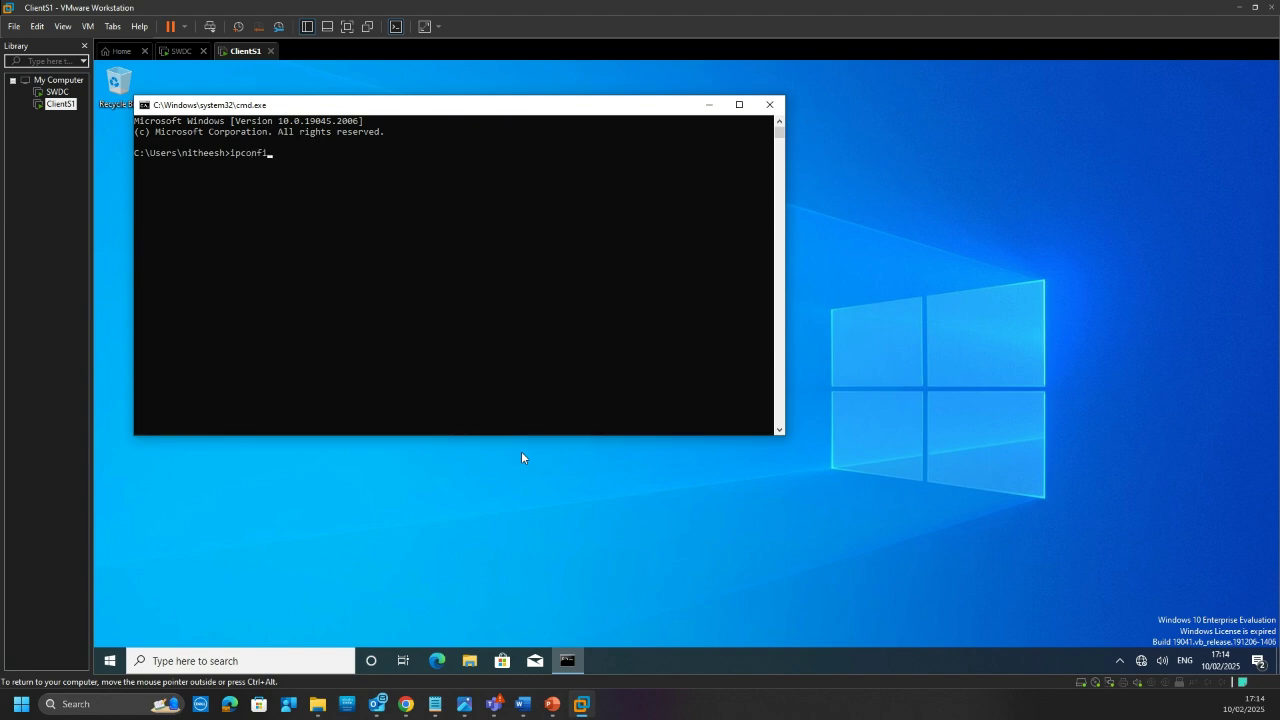
key("Return")
Step: Ping the server at 192.168.1.1, which times out, then stop the ping
type("p")
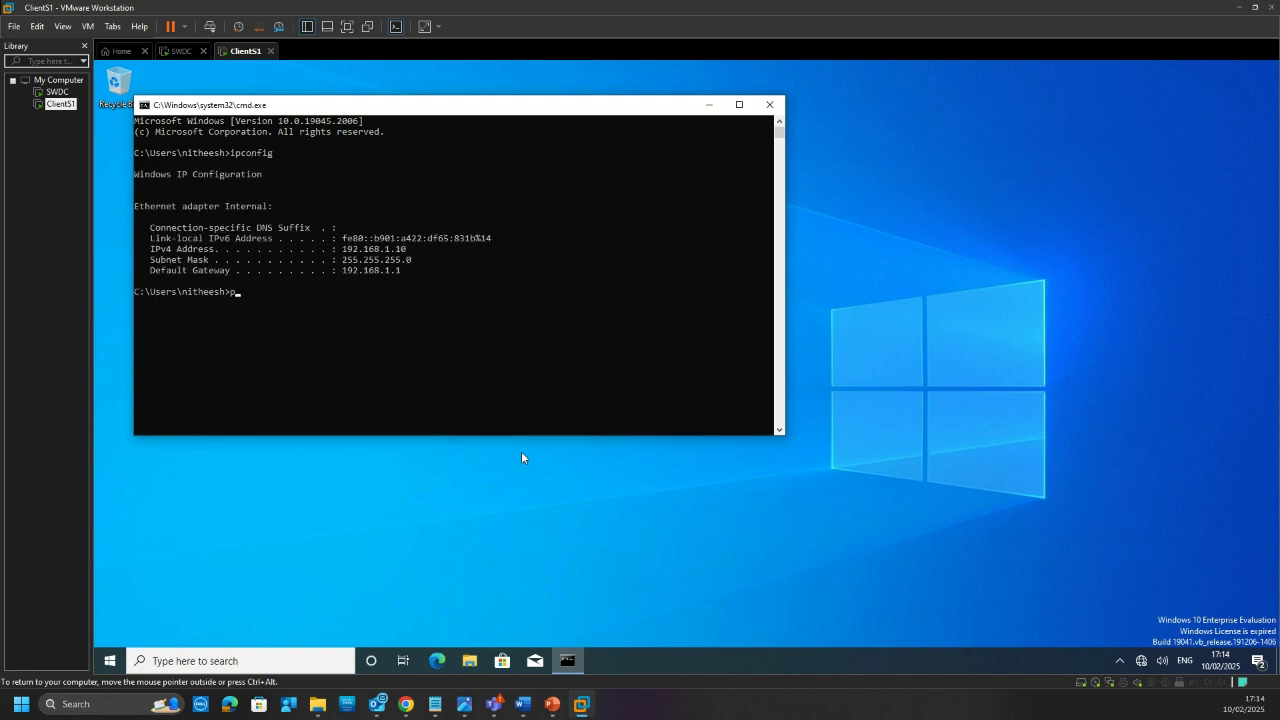
type("ing 192.168.1.1")
key("Return")
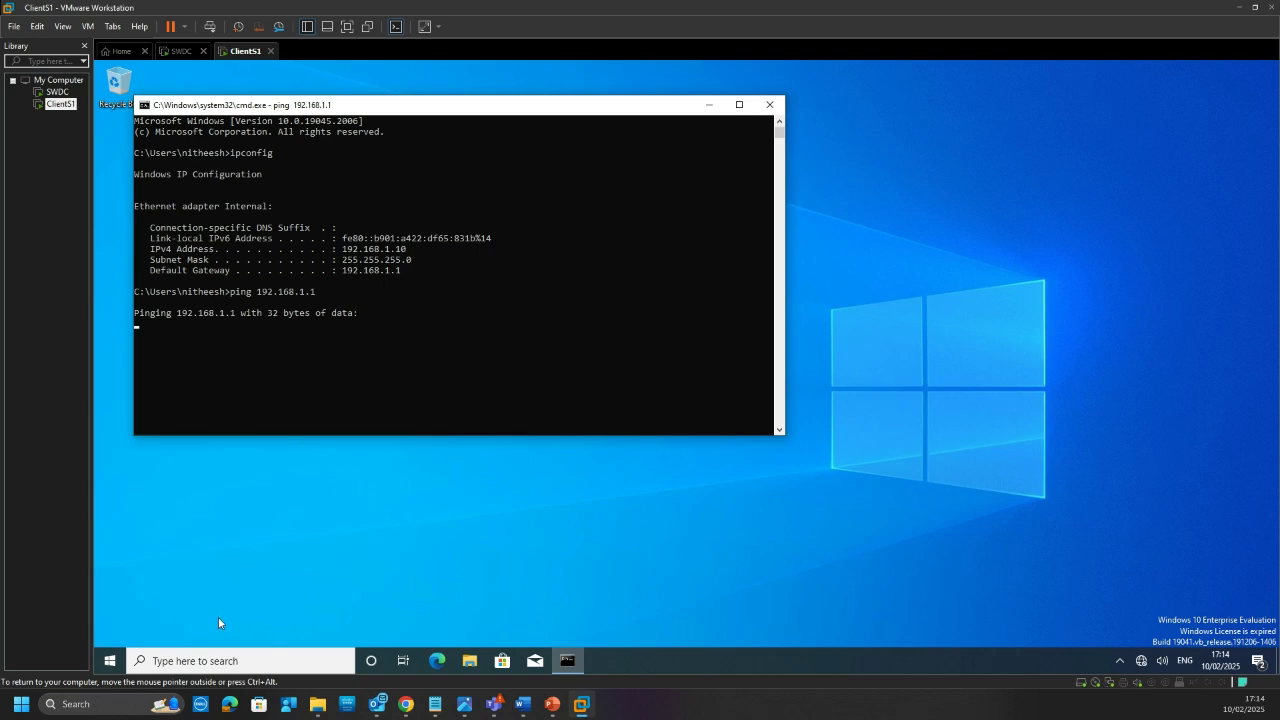
left_click(291, 337)
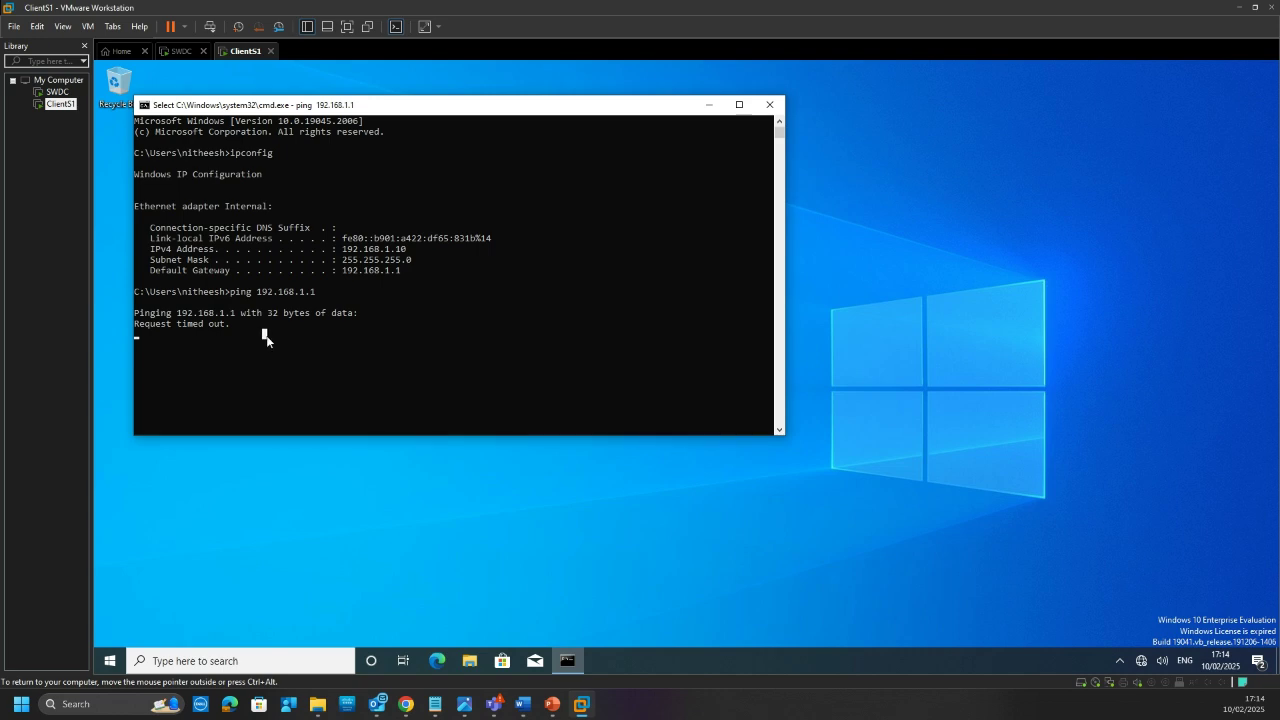
left_click_drag(400, 104, 589, 91)
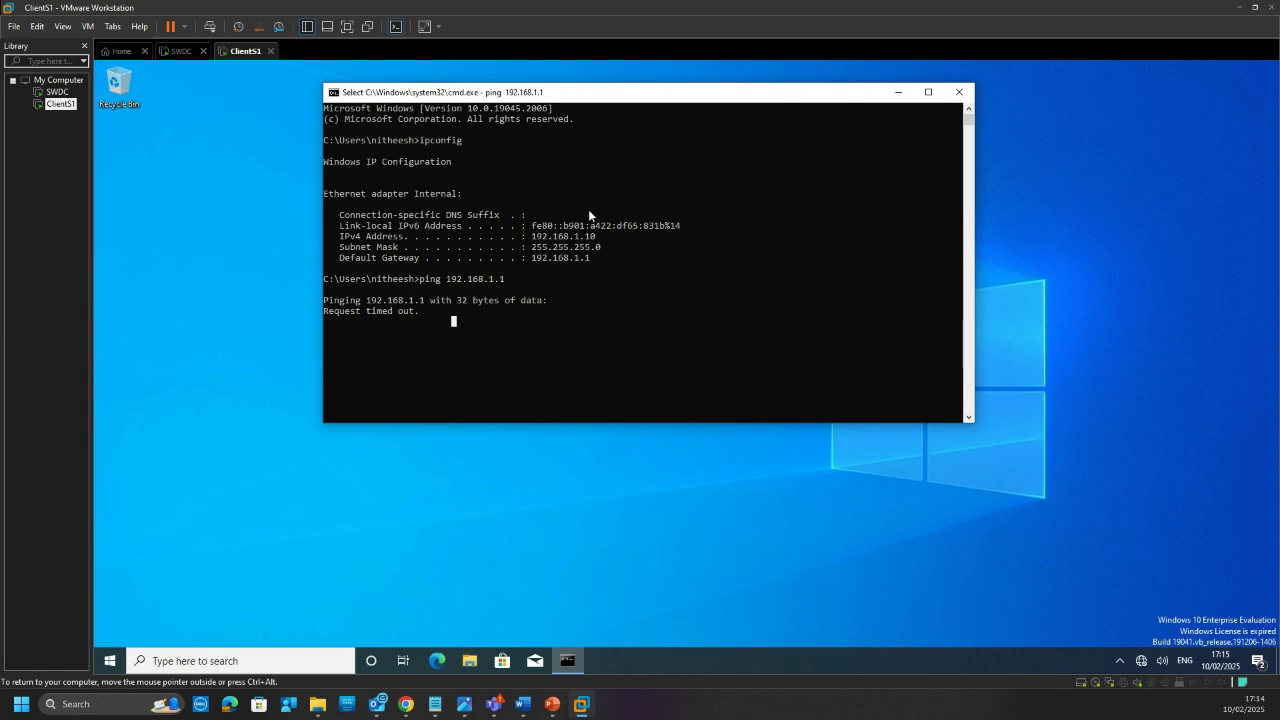
left_click(546, 290)
key("Escape")
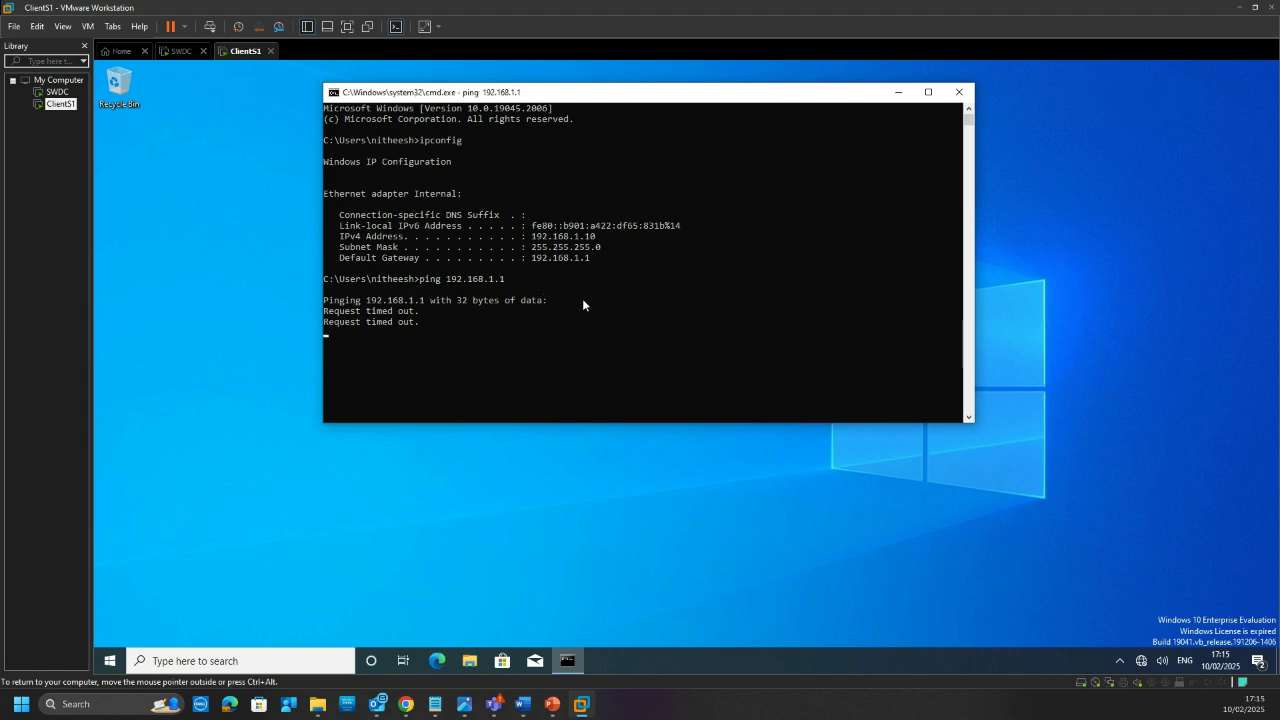
key("ctrl+c")
key("Return")
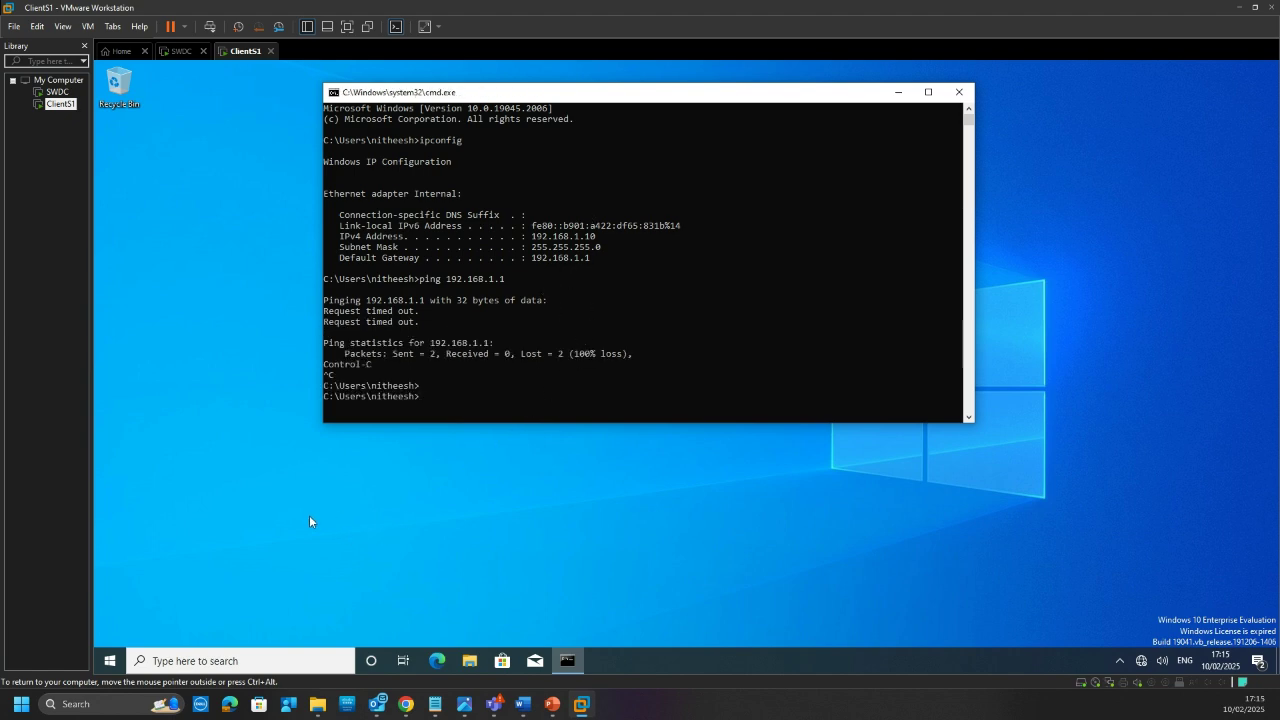
left_click(197, 658)
Step: Search 'firewall' and open Windows Defender Firewall with Advanced Security, maximized
type("fire")
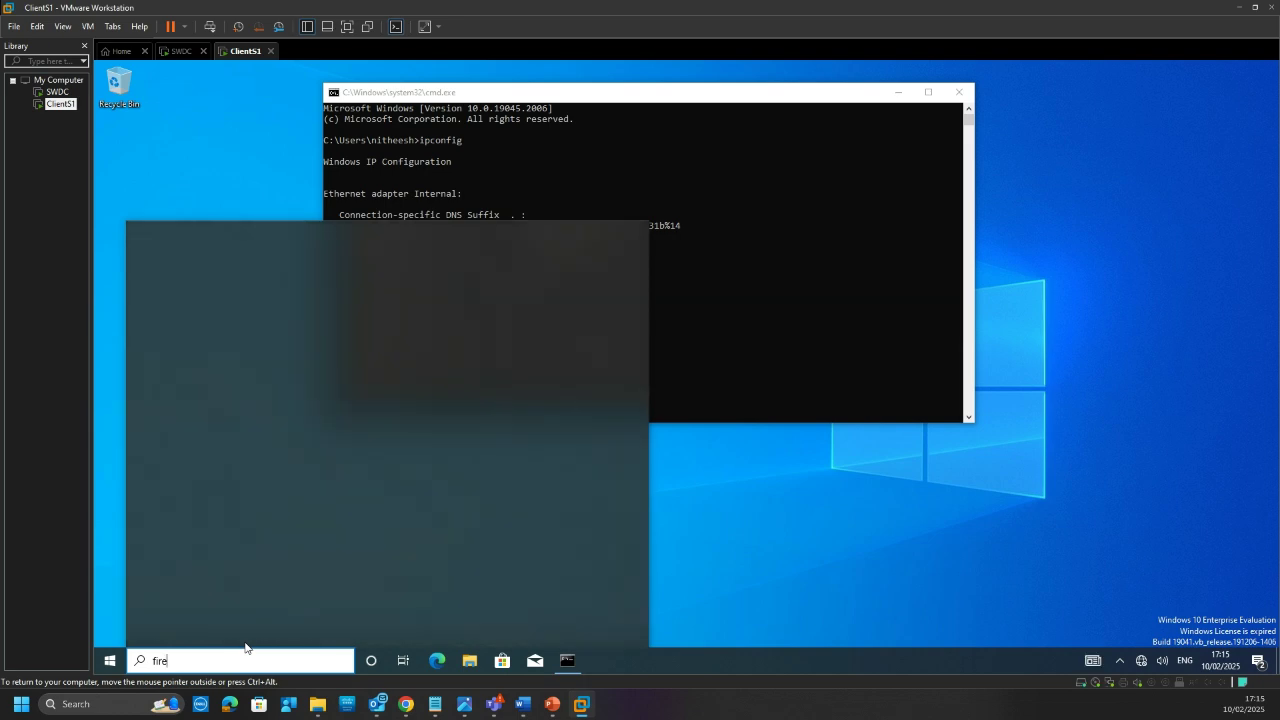
type("wall")
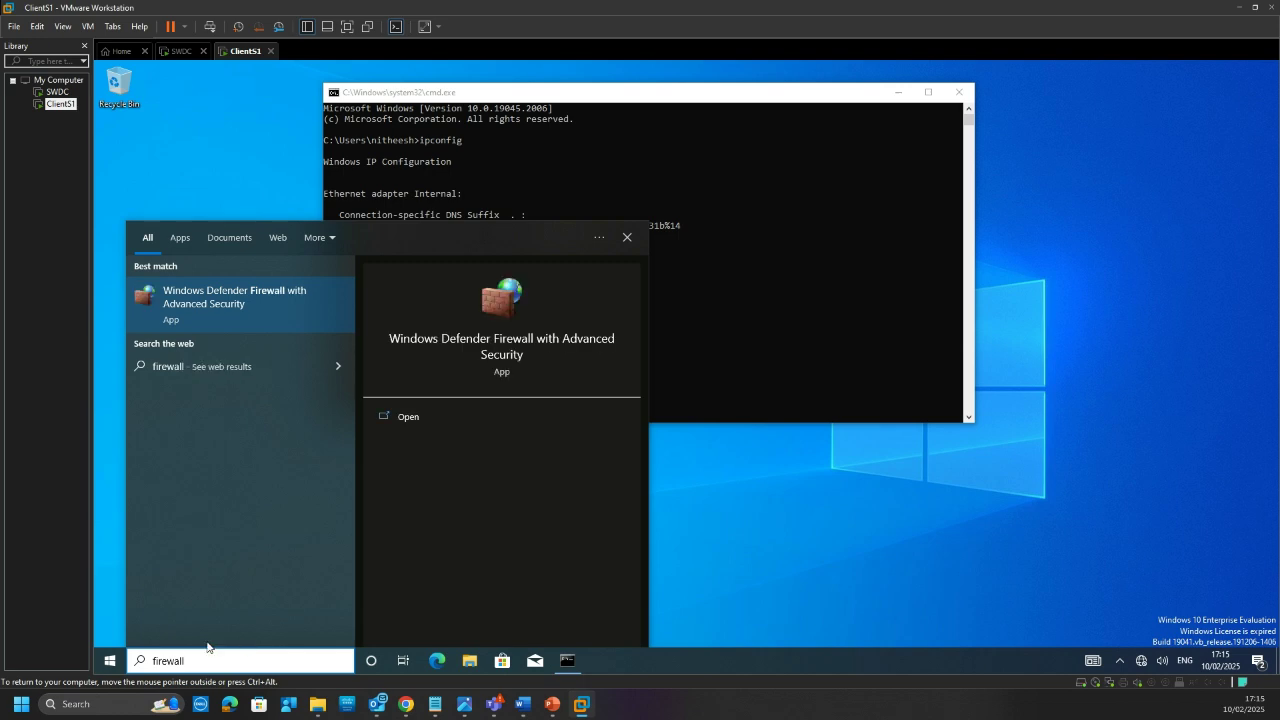
left_click(225, 310)
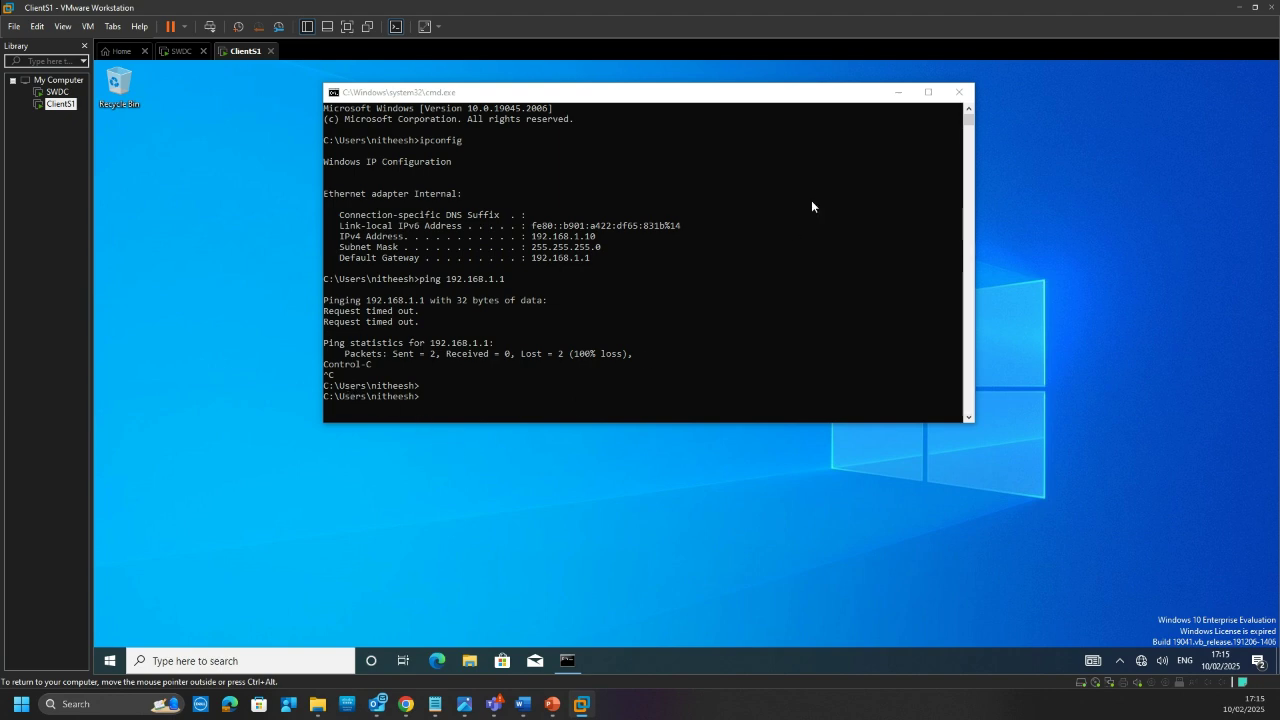
left_click(900, 92)
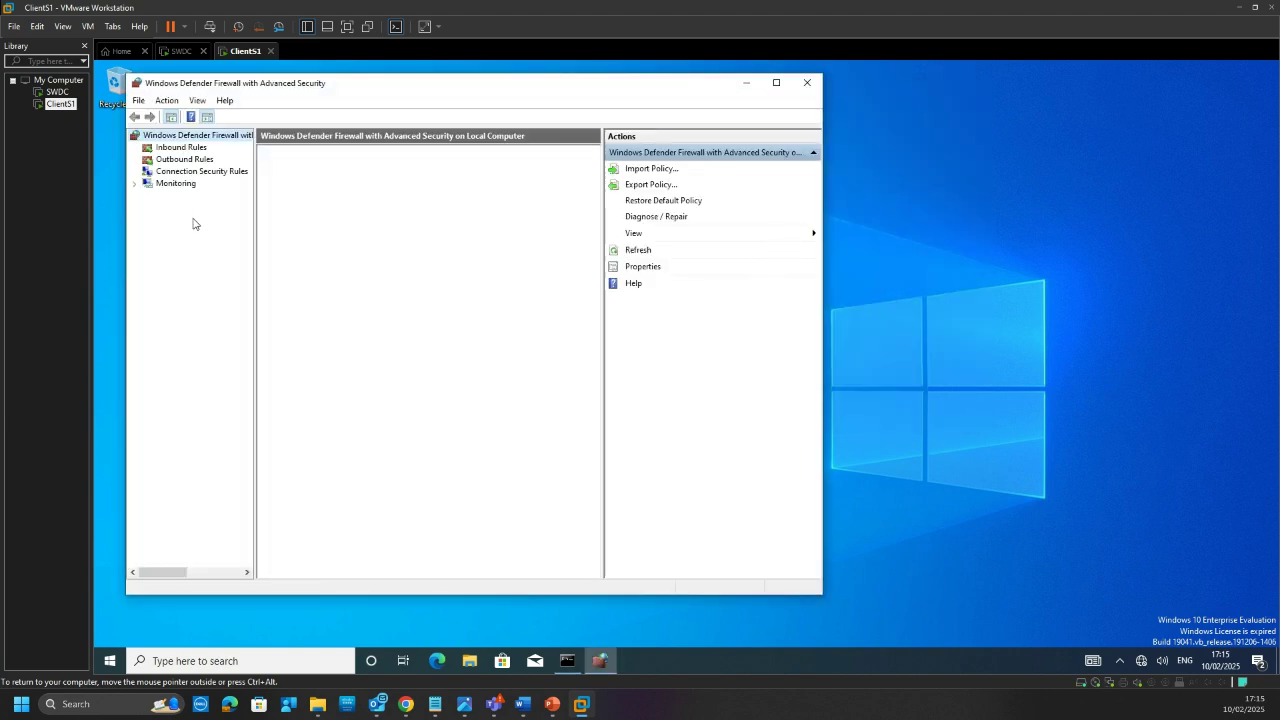
left_click(186, 660)
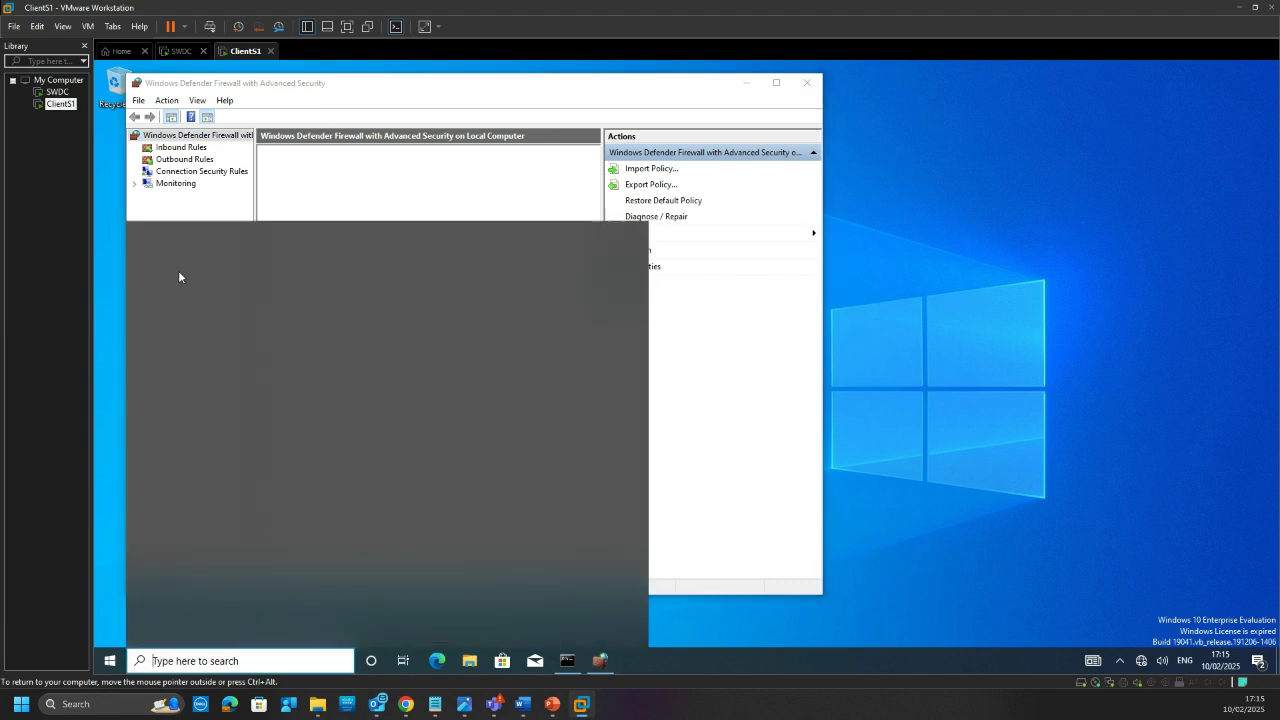
left_click(251, 662)
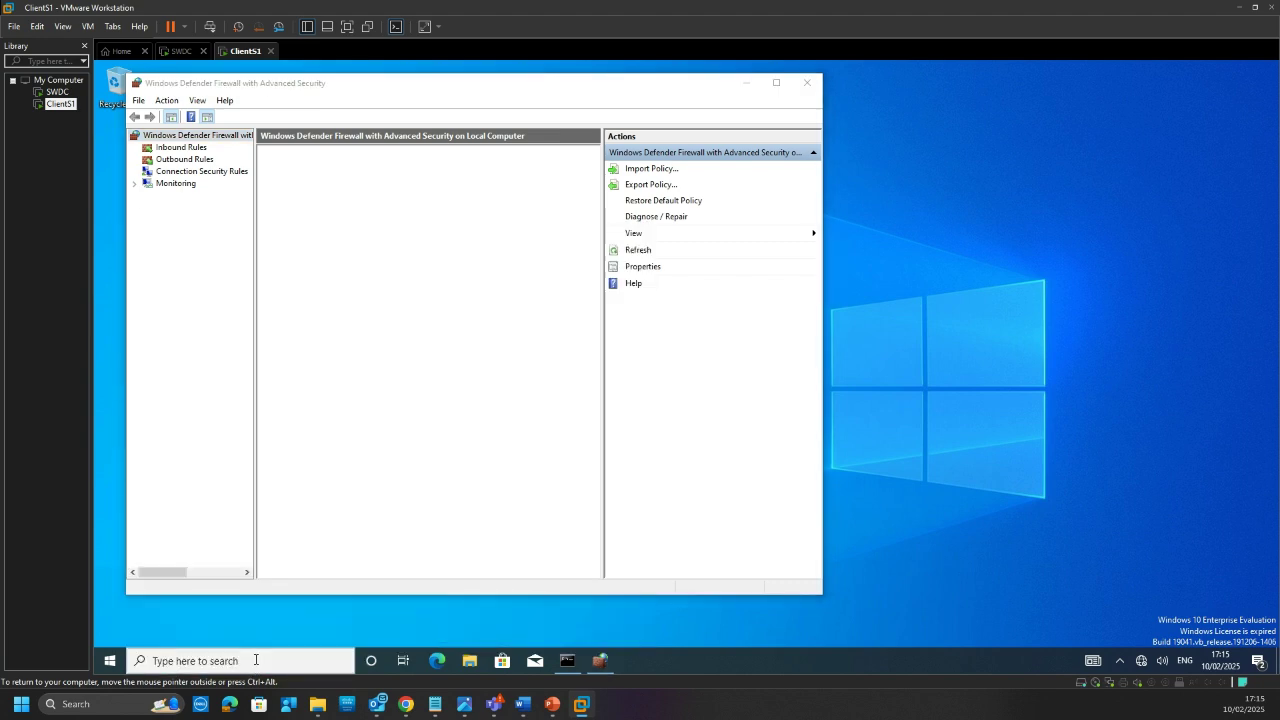
left_click(255, 661)
left_click(256, 664)
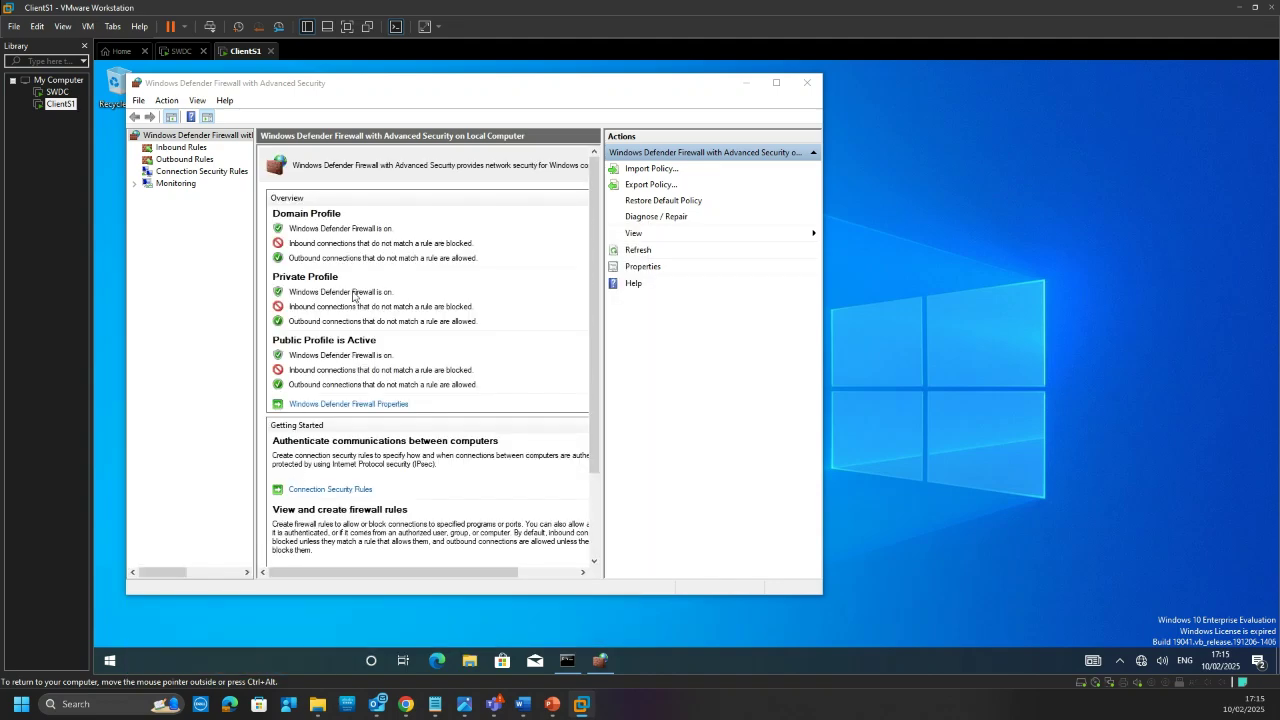
left_click(772, 108)
left_click(776, 82)
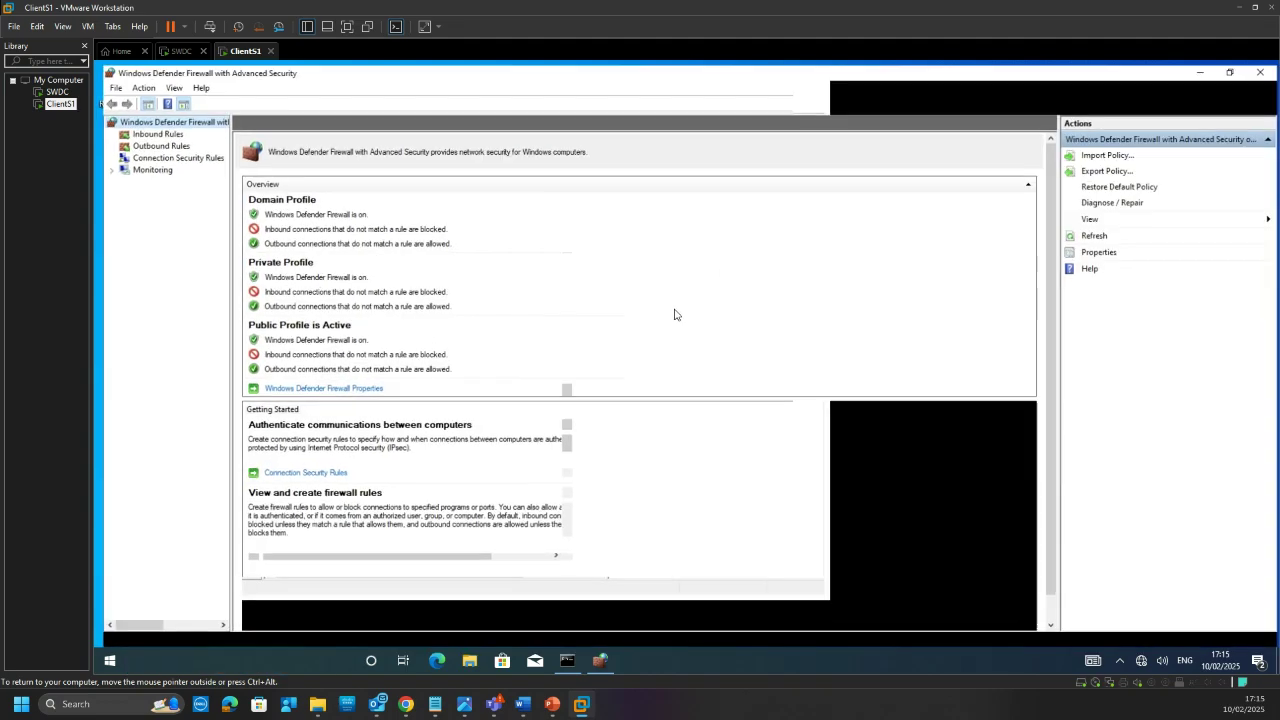
Step: In Firewall Properties, set Firewall state to Off for Domain, Private and Public profiles
left_click(342, 388)
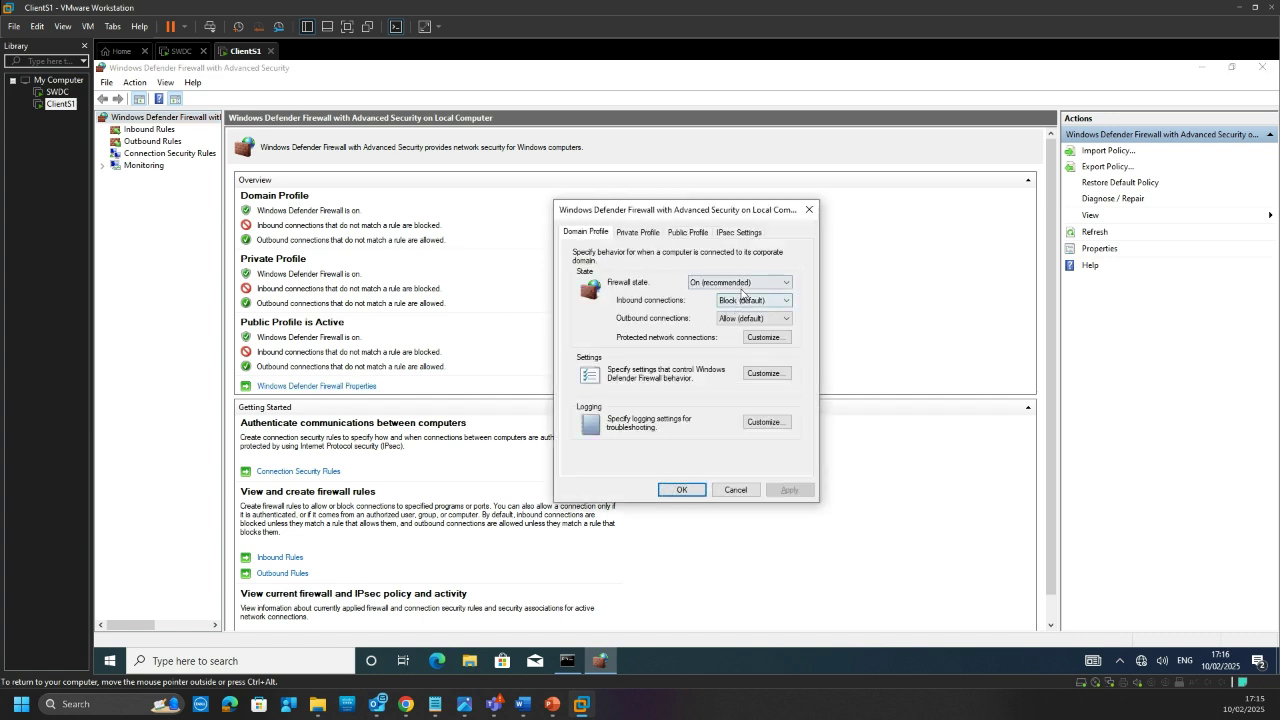
left_click(733, 286)
left_click(737, 312)
left_click(639, 233)
left_click(740, 282)
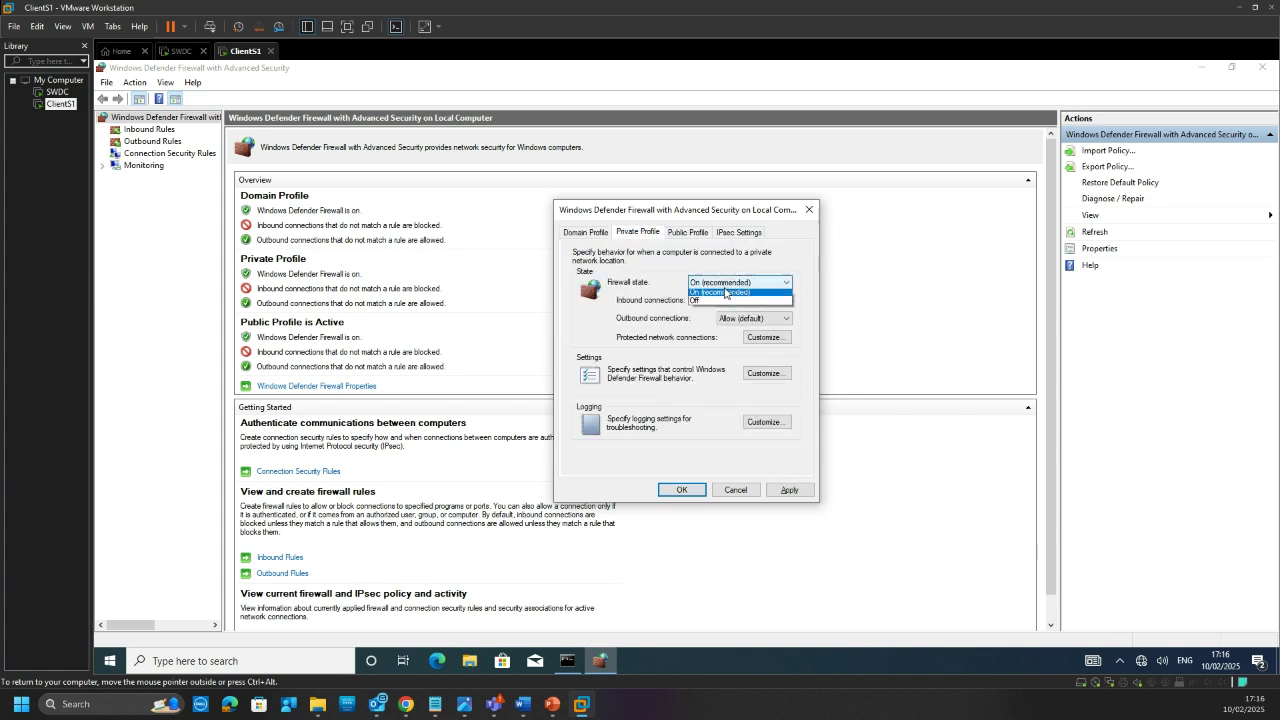
left_click(735, 306)
left_click(688, 232)
left_click(735, 283)
left_click(727, 304)
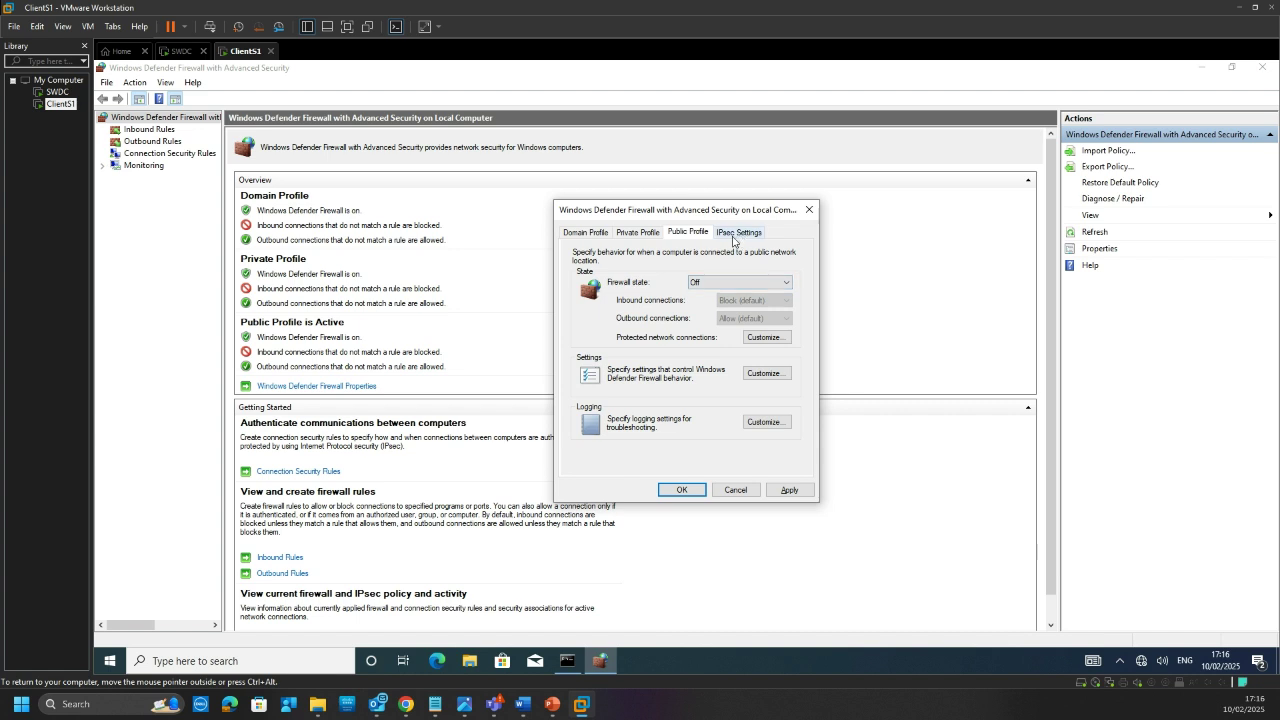
left_click(640, 232)
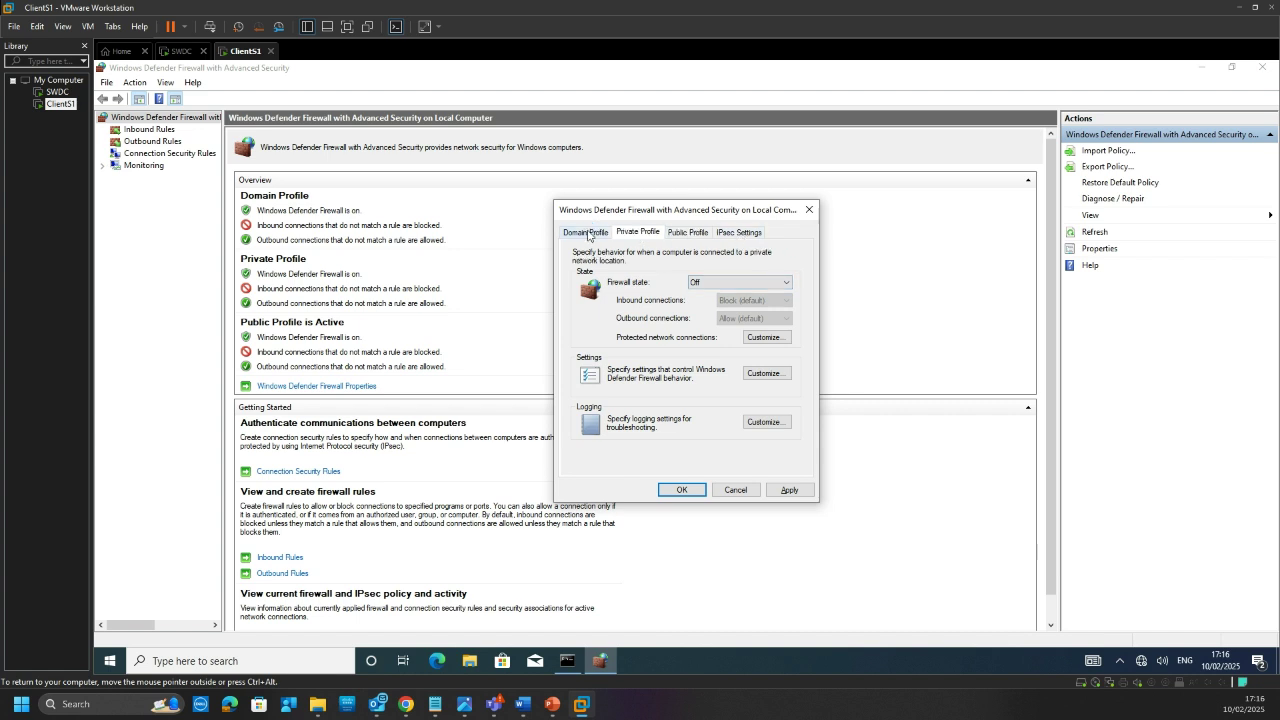
Step: Apply the firewall changes, confirm with OK and close the firewall console
left_click(787, 490)
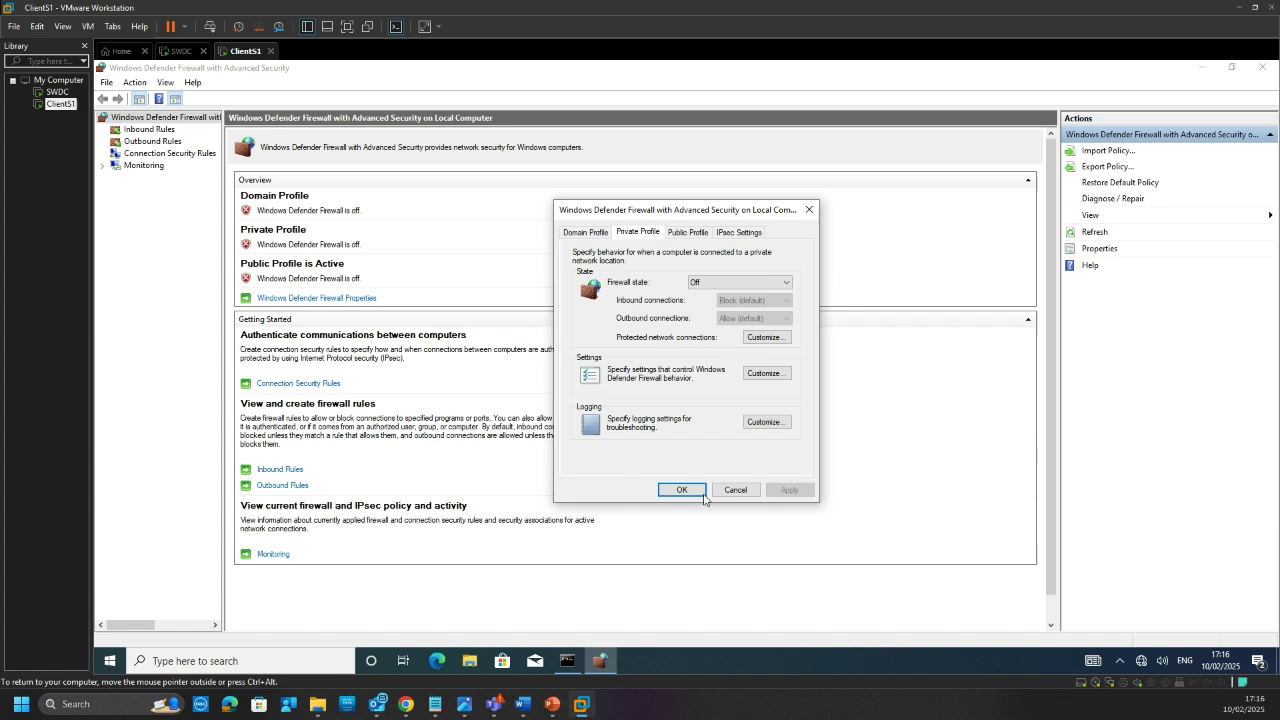
left_click(672, 488)
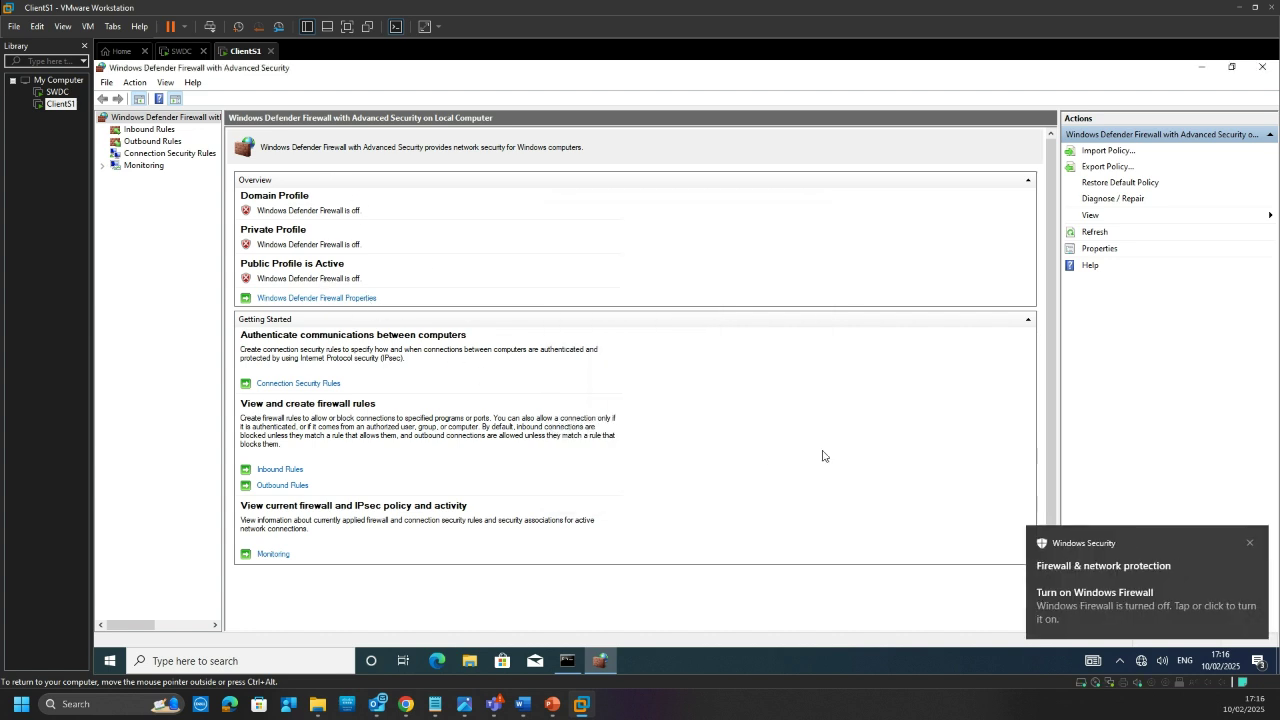
left_click(1262, 67)
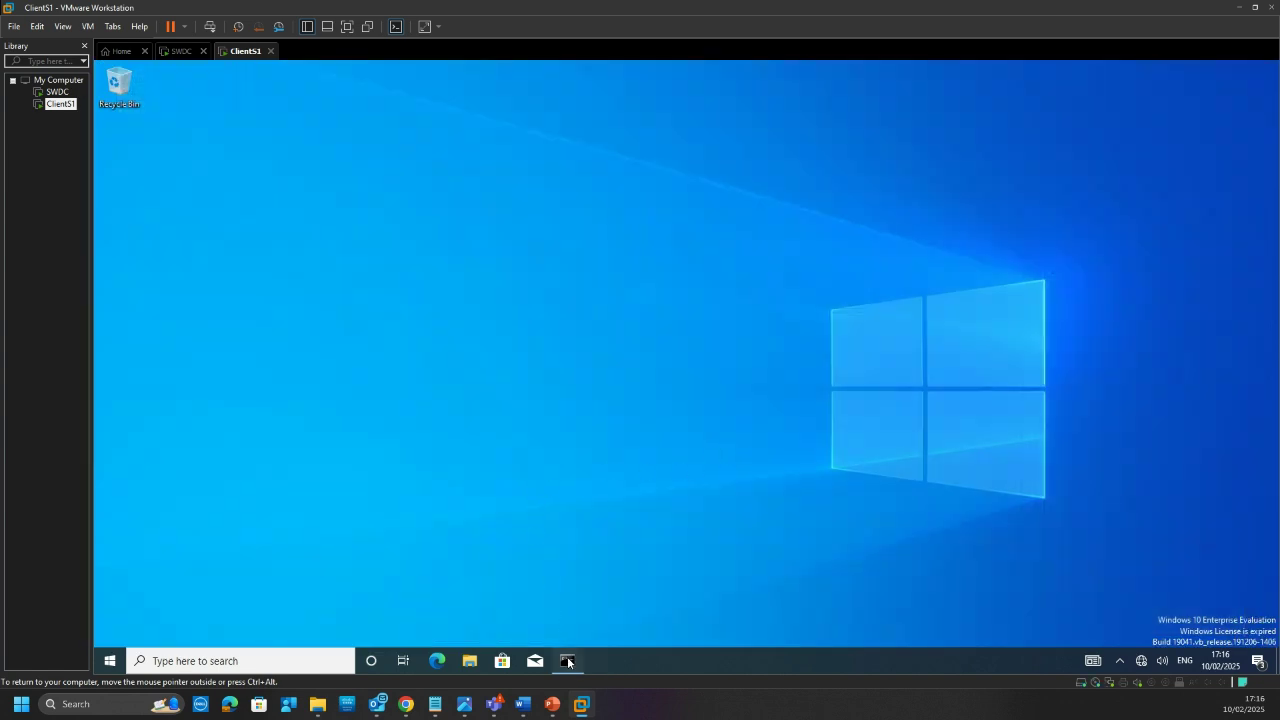
Step: Rerun ping 192.168.1.1 in the client's command prompt, then switch to the SWDC VM
left_click(567, 660)
left_click(529, 396)
key("Up")
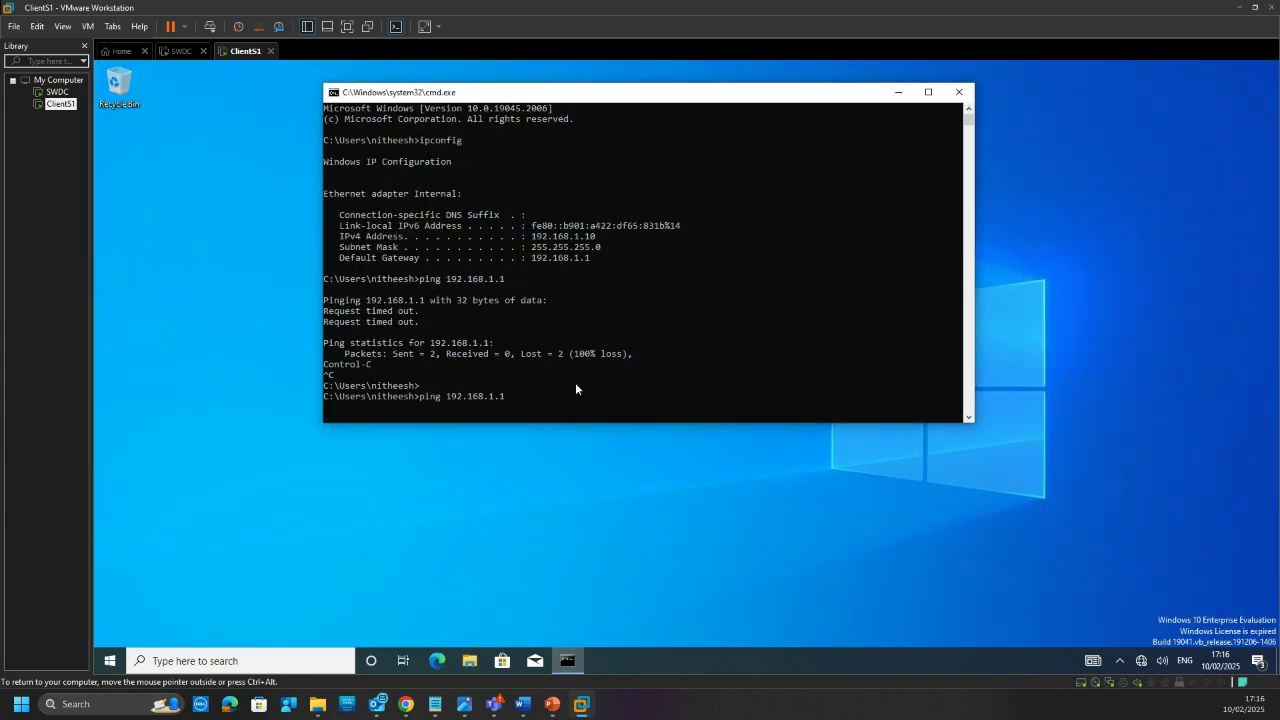
key("Return")
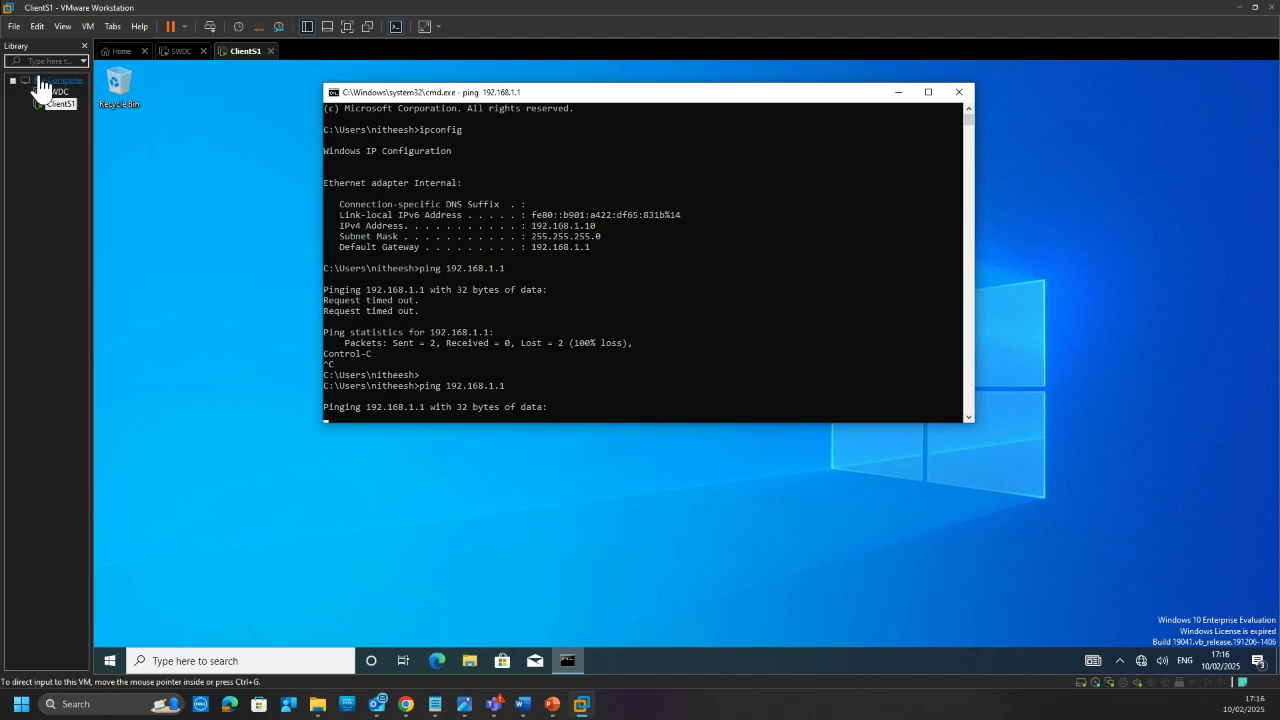
left_click(180, 52)
left_click(416, 226)
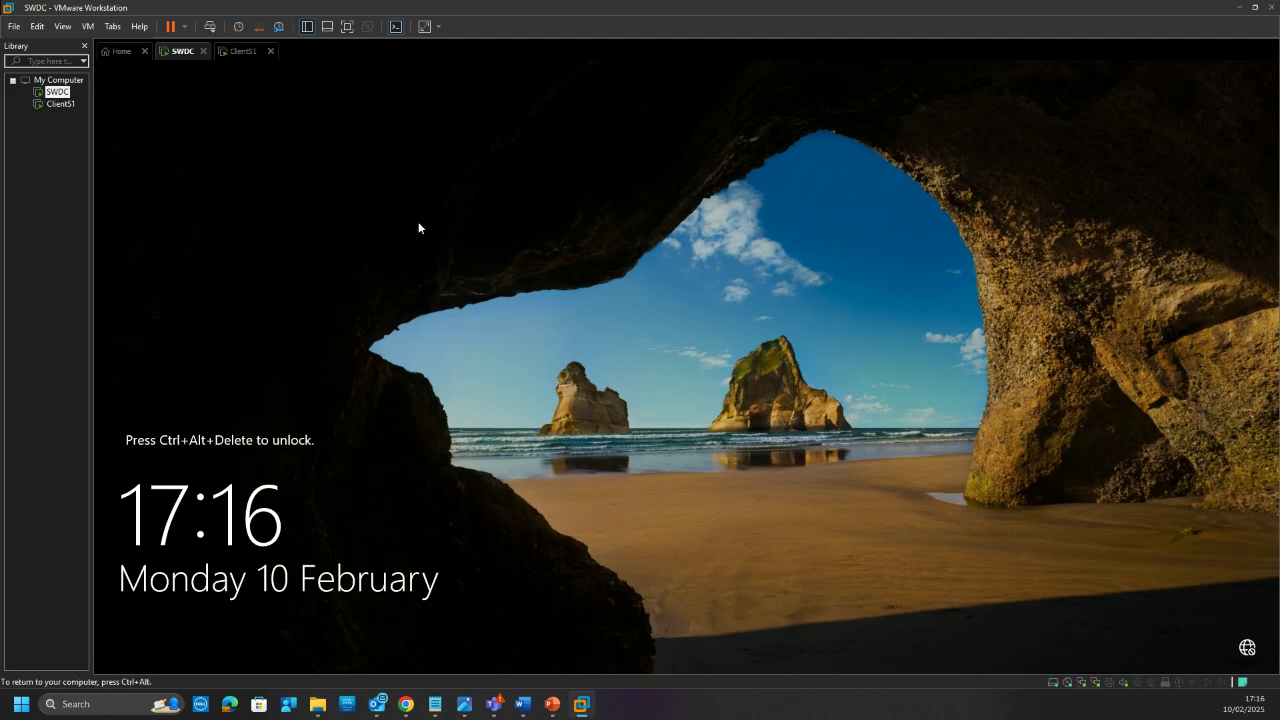
Step: Sign in to the SWDC server with the Administrator password
left_click(210, 26)
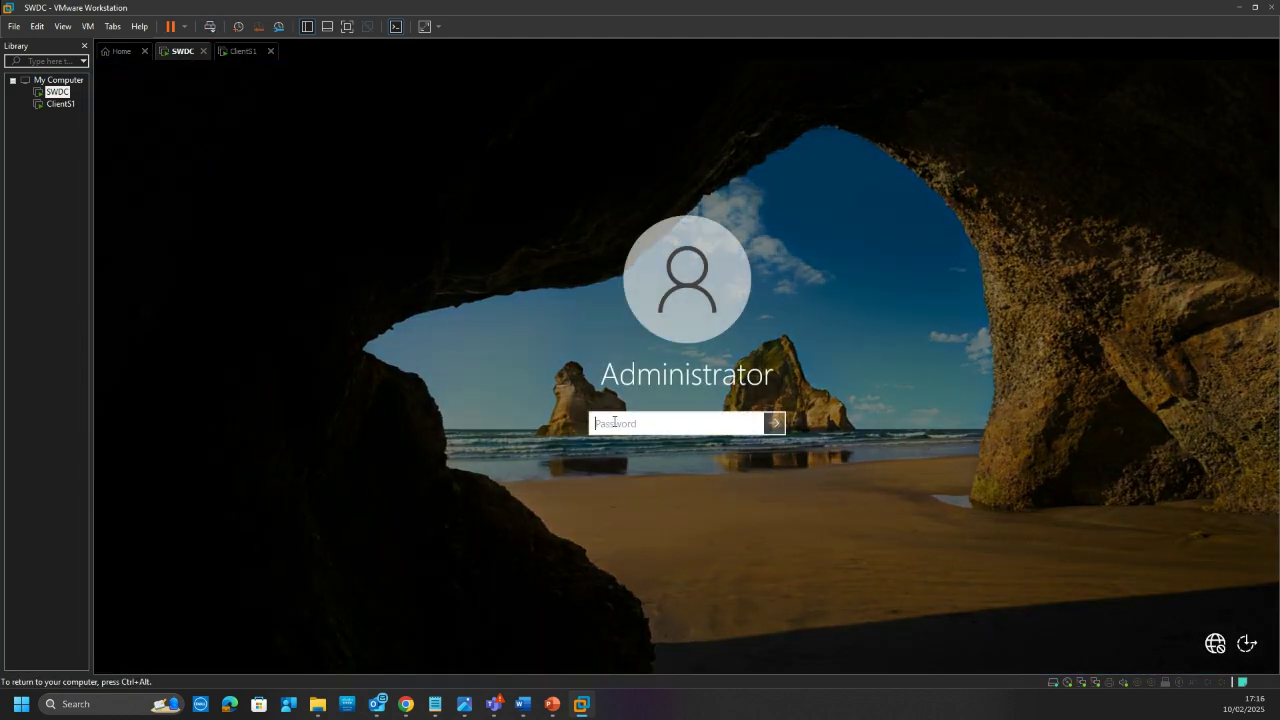
type("***********")
key("Return")
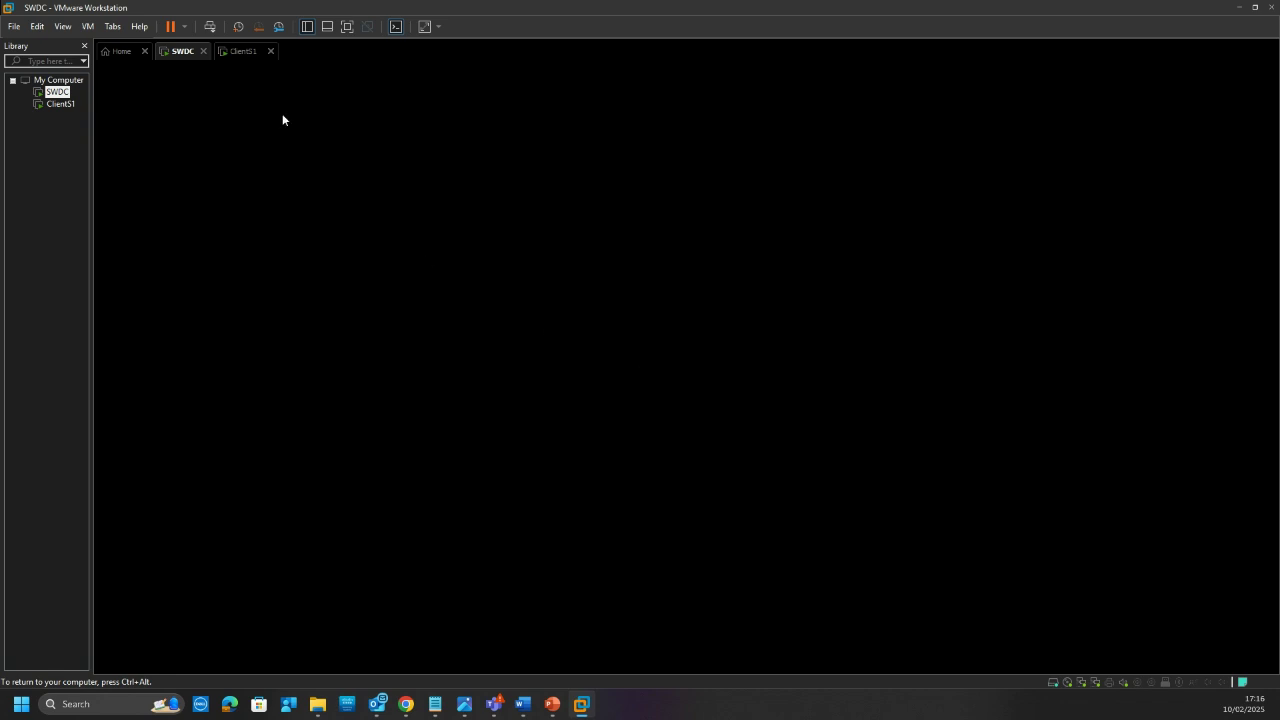
Step: Start a continuous ping 192.168.1.1 -t on the client, then return to the server desktop
left_click(243, 51)
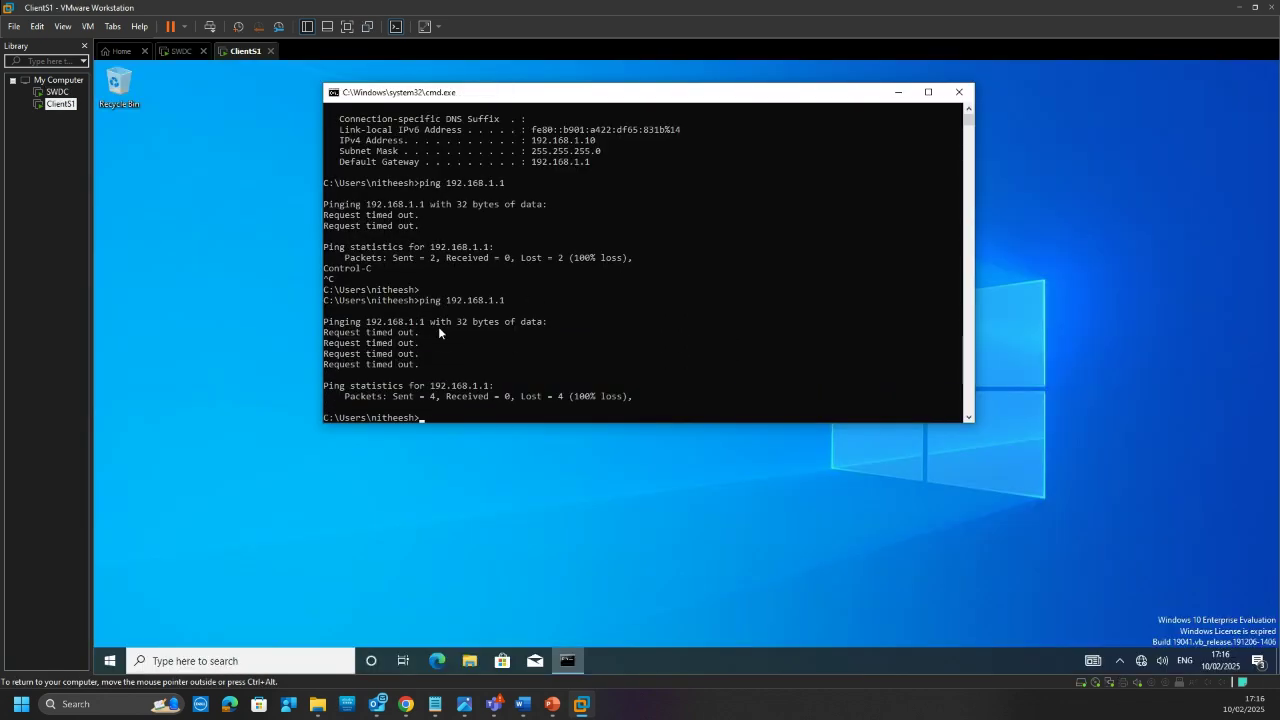
key("Up")
type("-t")
key("Return")
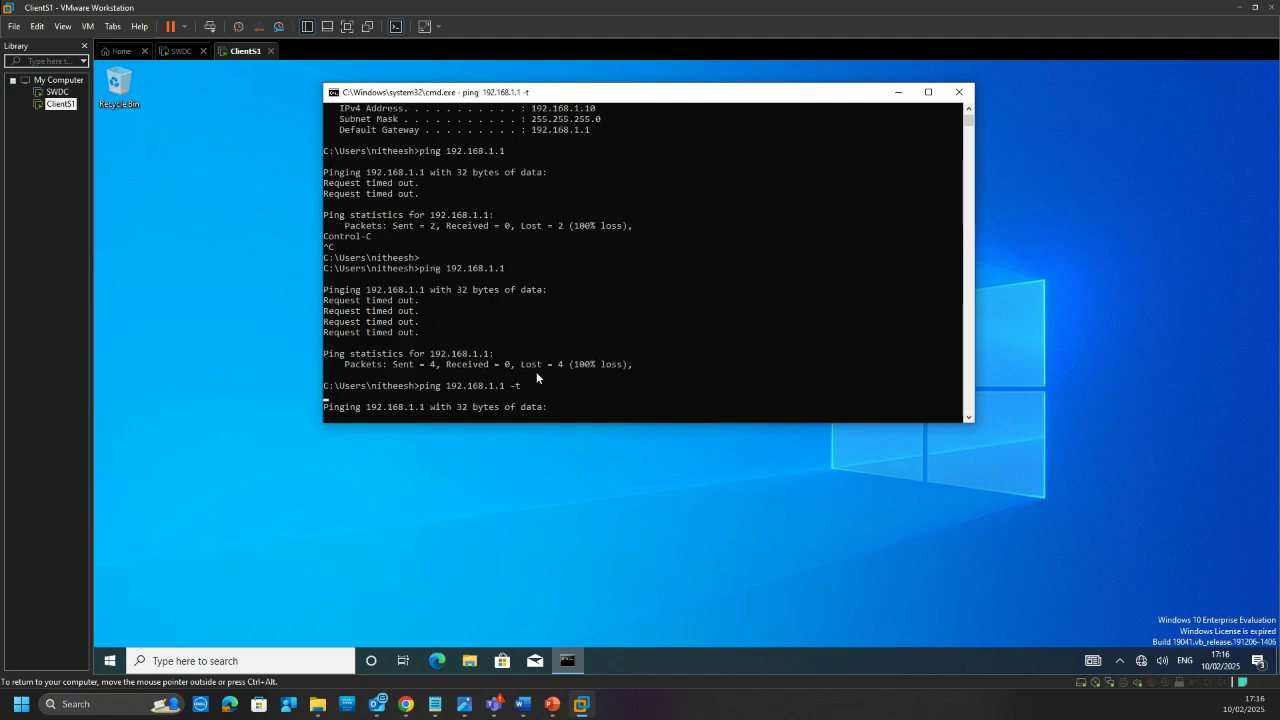
left_click(182, 51)
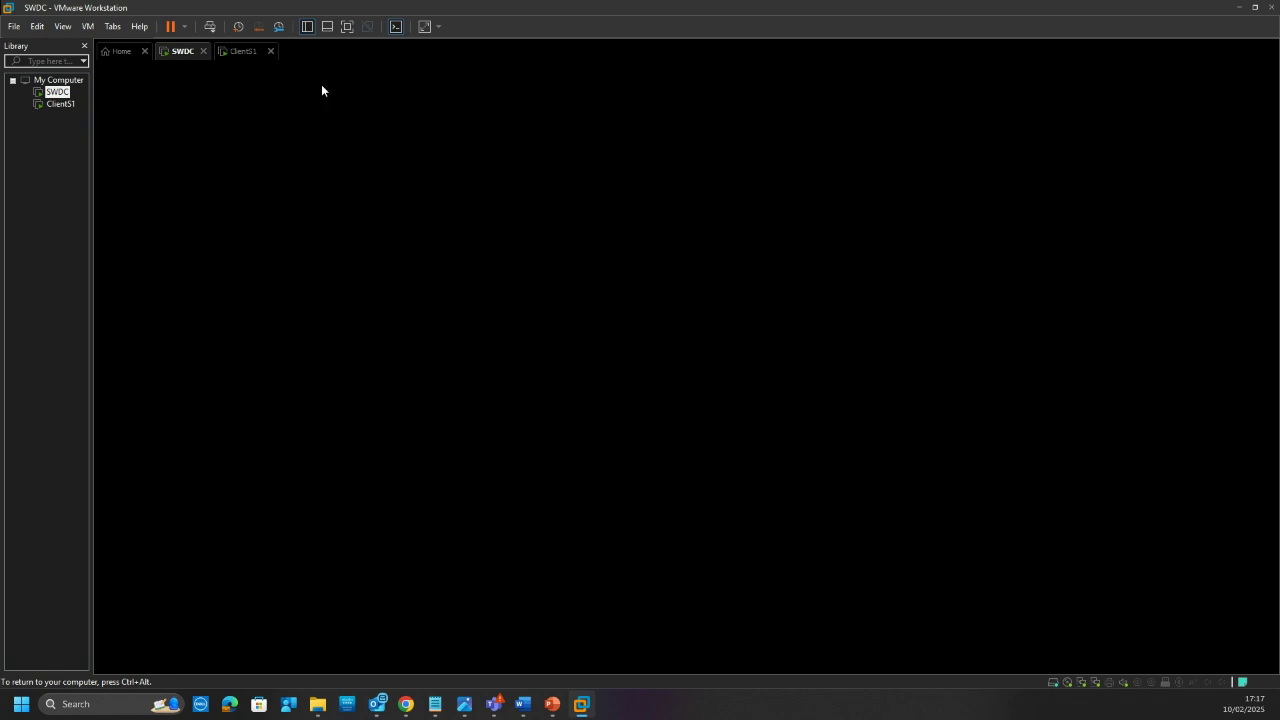
key("ctrl+alt")
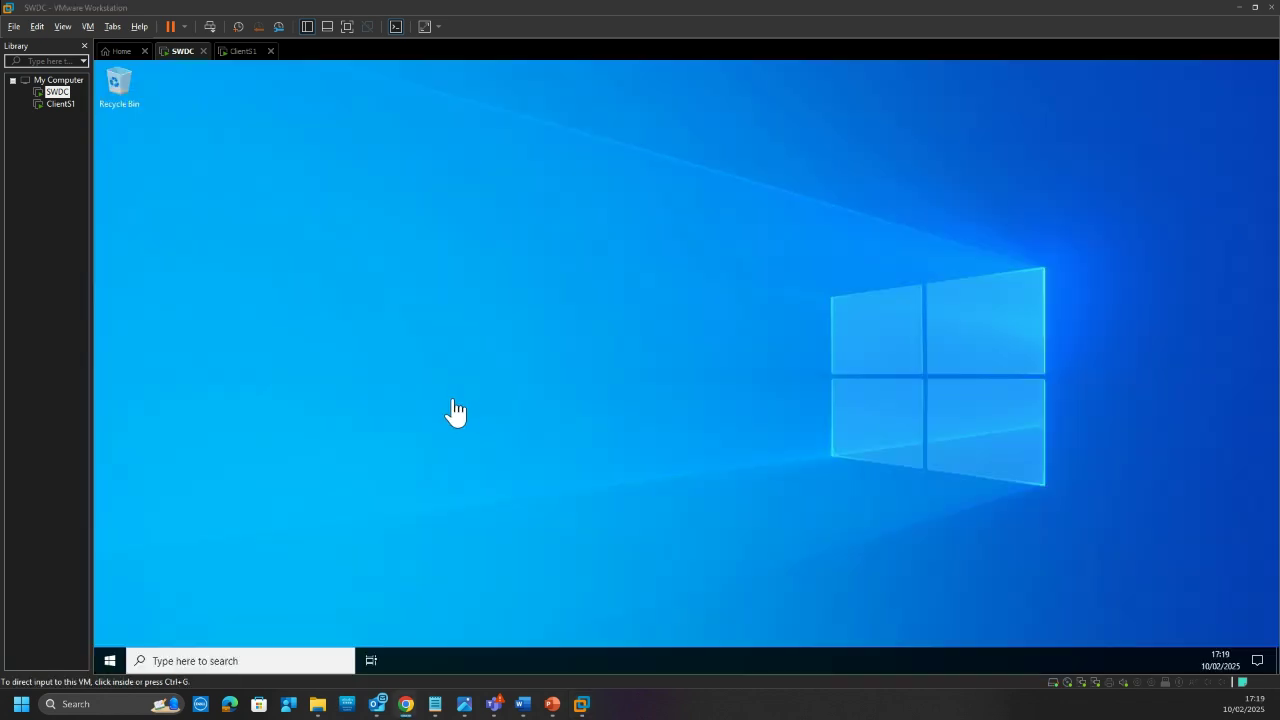
left_click(410, 437)
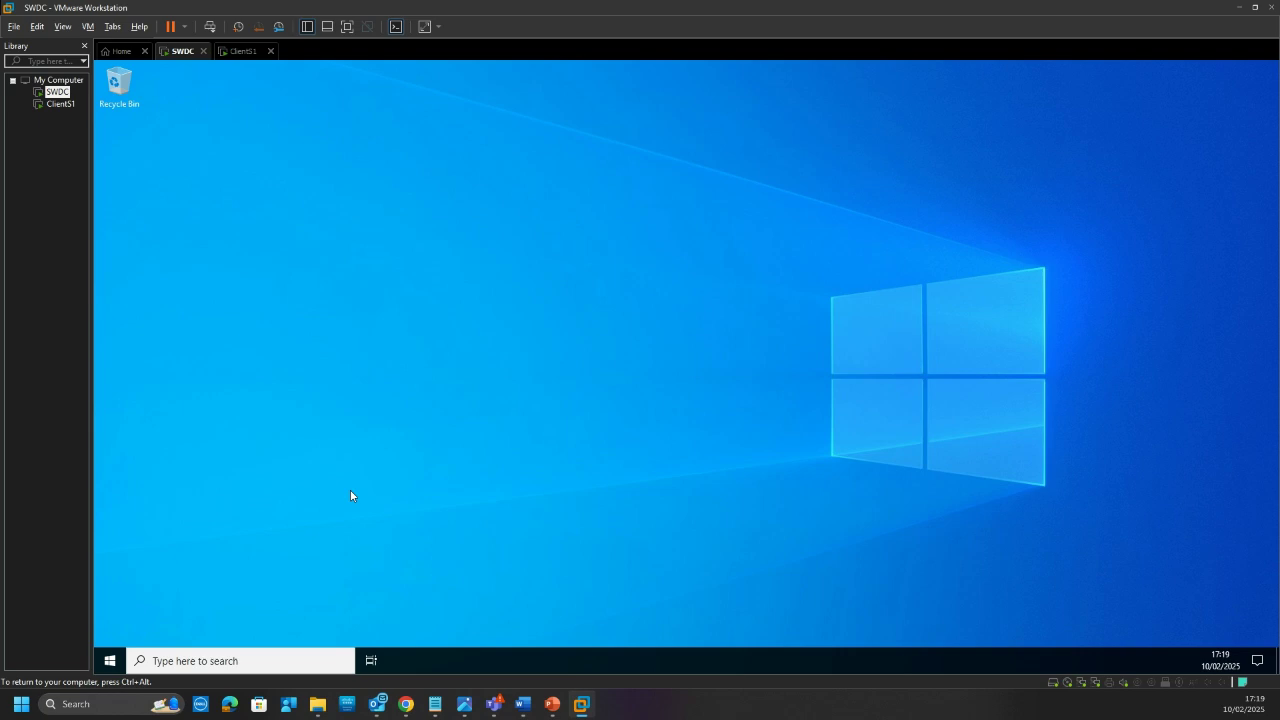
left_click(258, 657)
key("ctrl+alt")
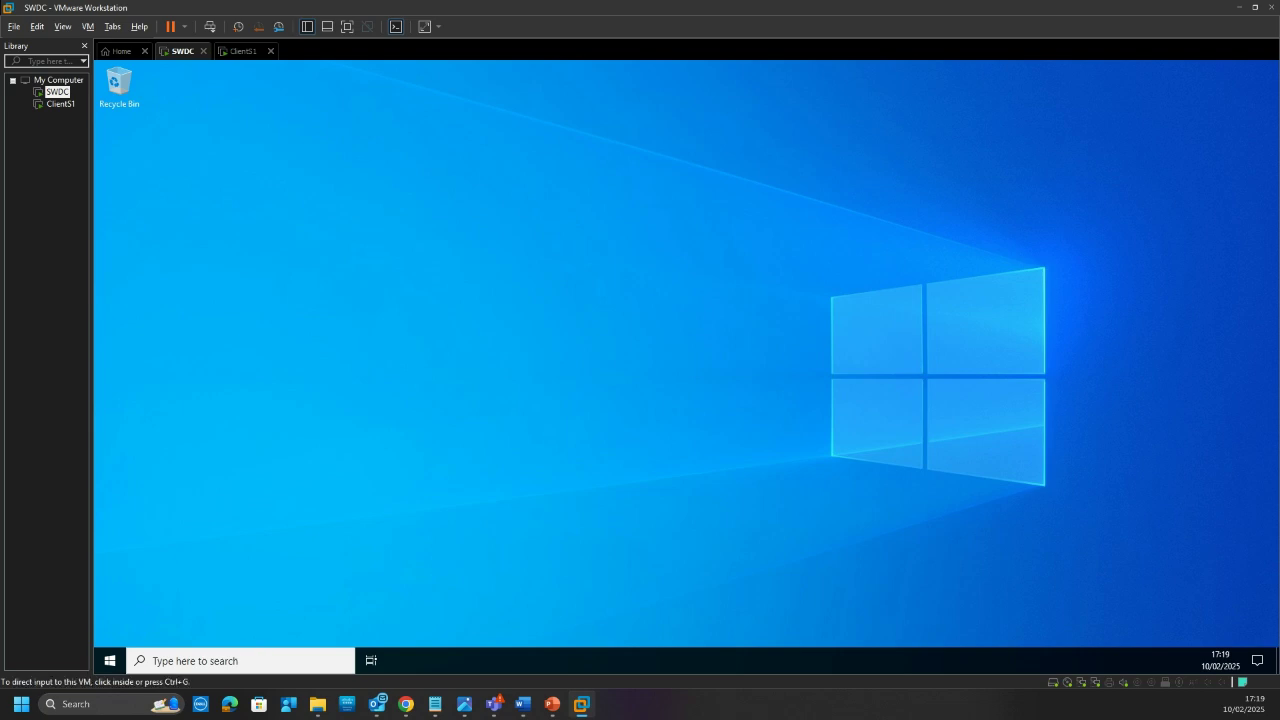
key("alt+Tab")
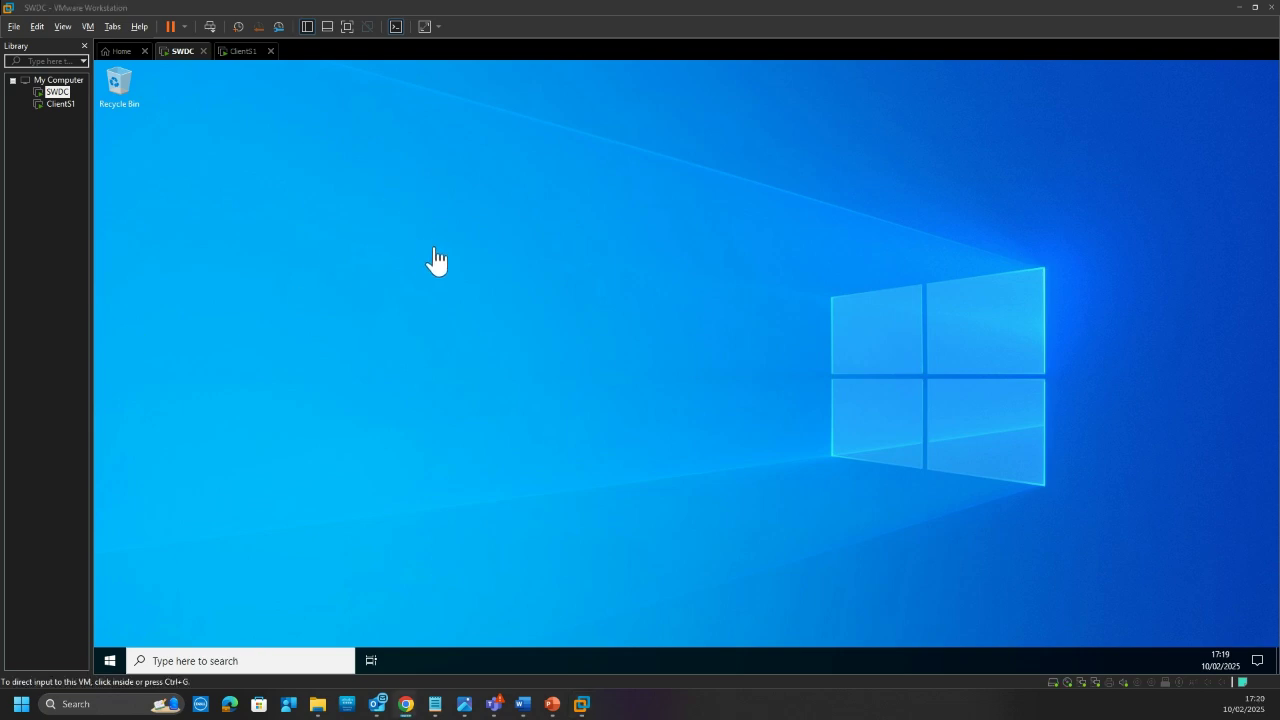
left_click(320, 661)
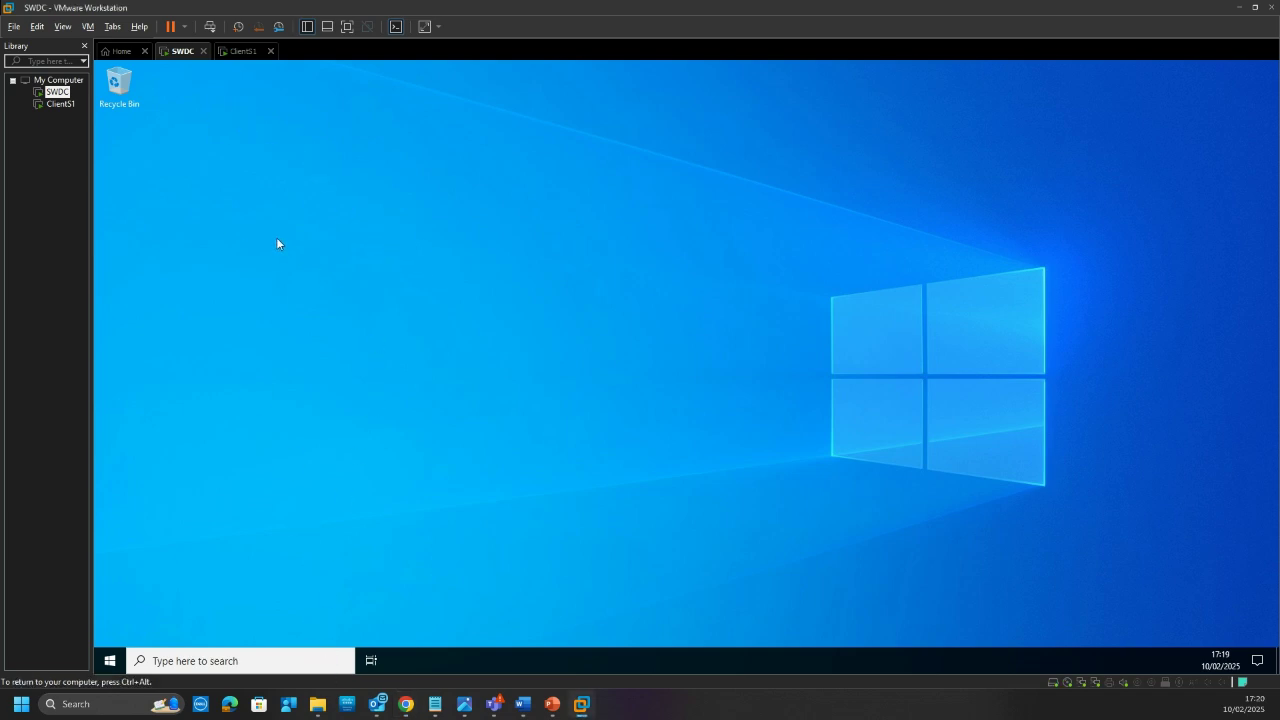
left_click(316, 668)
left_click(246, 51)
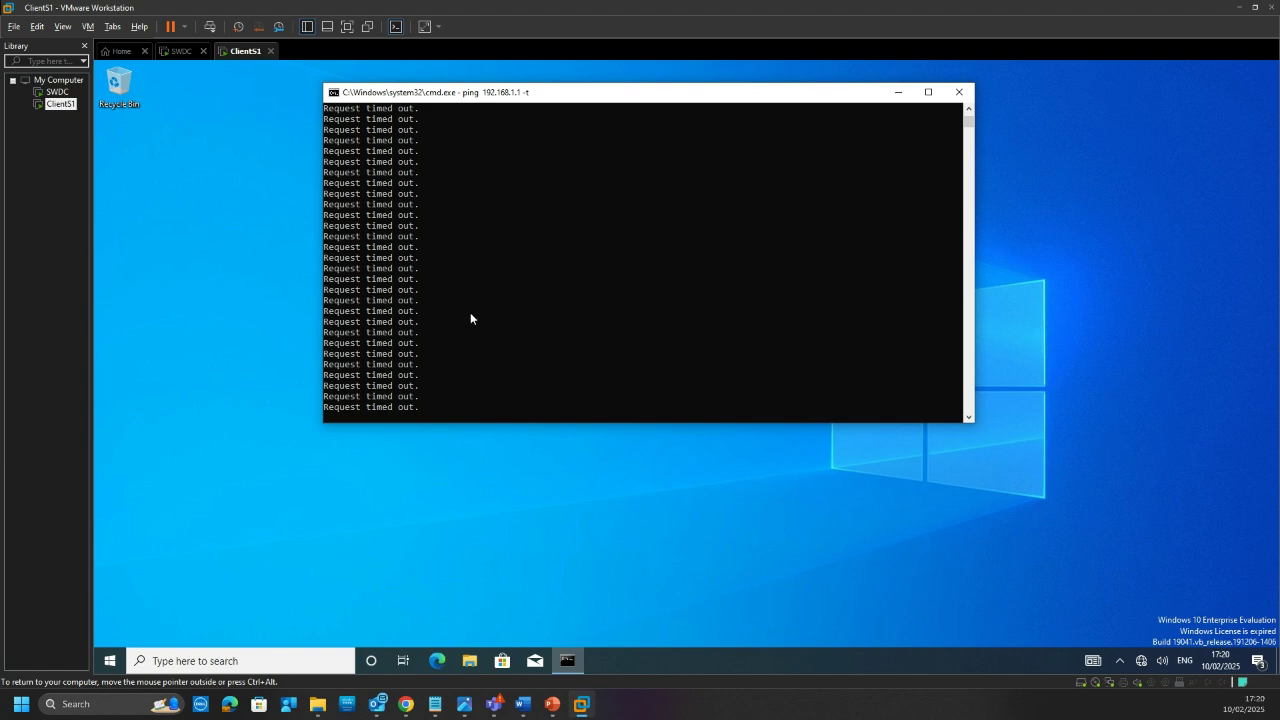
left_click(176, 52)
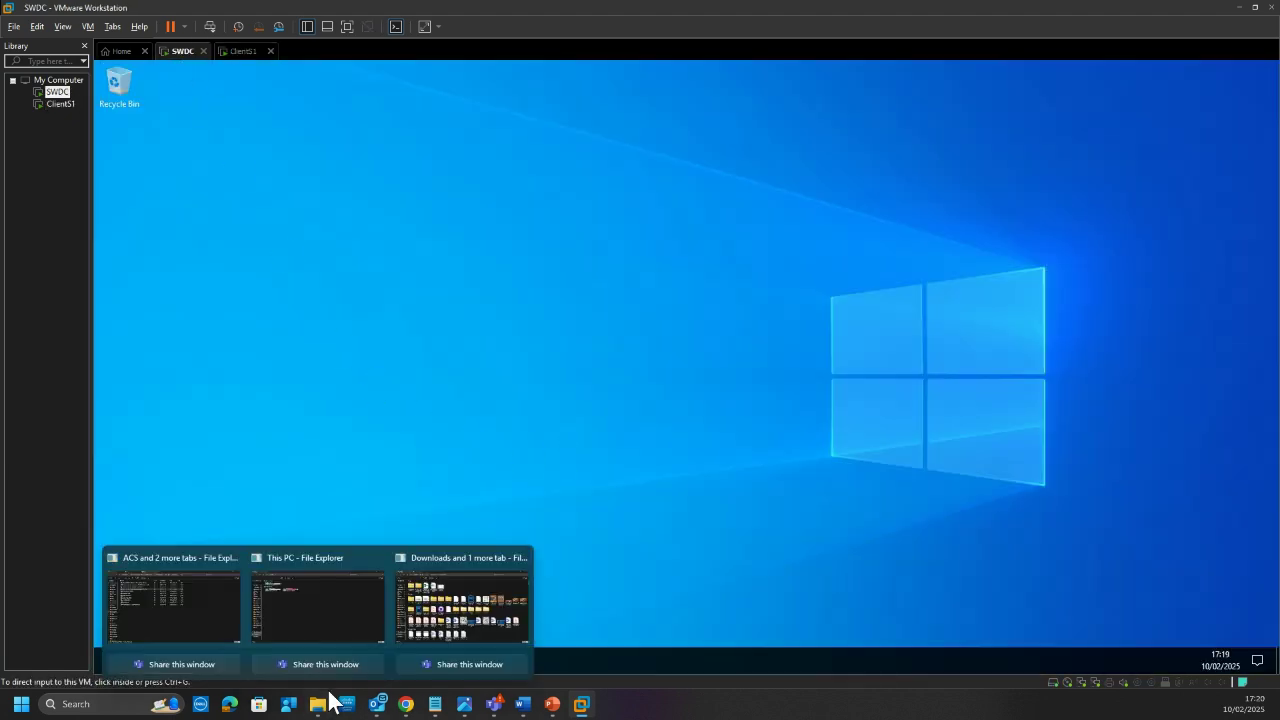
left_click(231, 661)
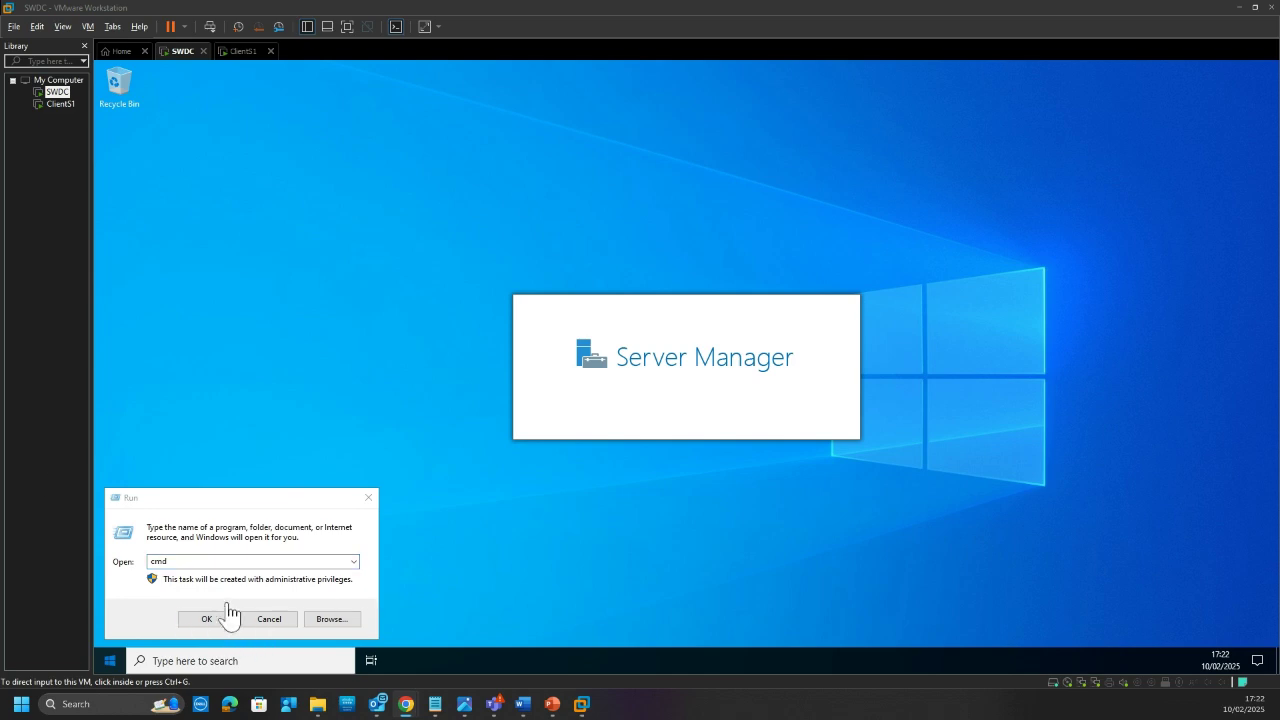
Step: Launch cmd from Run, dismiss the Admin Center pop-up and open Local Server in Server Manager
key("super")
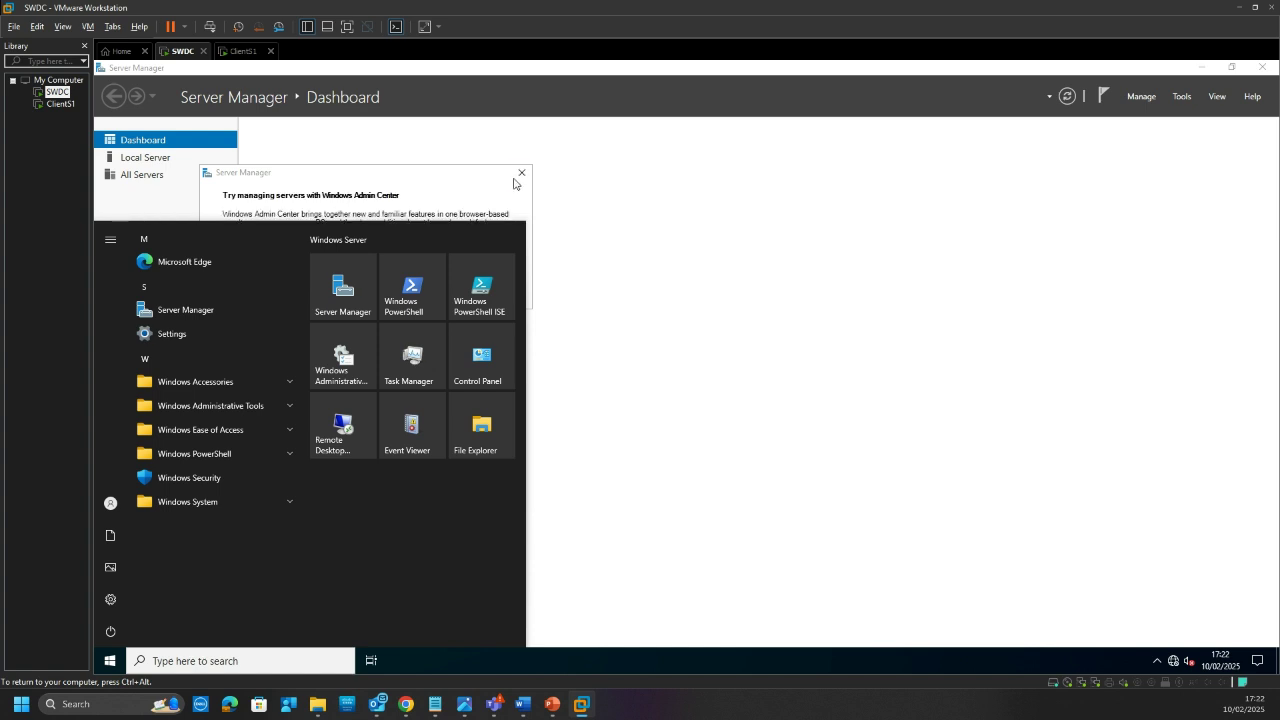
key("super+r")
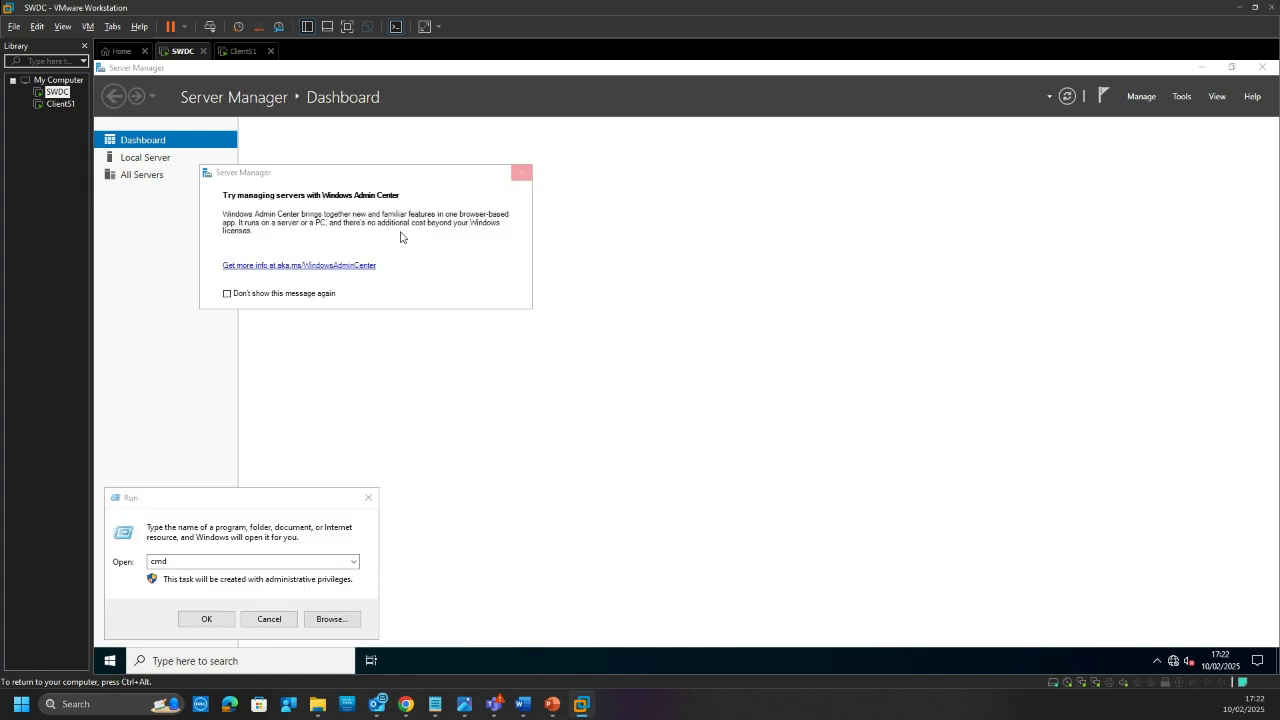
key("Escape")
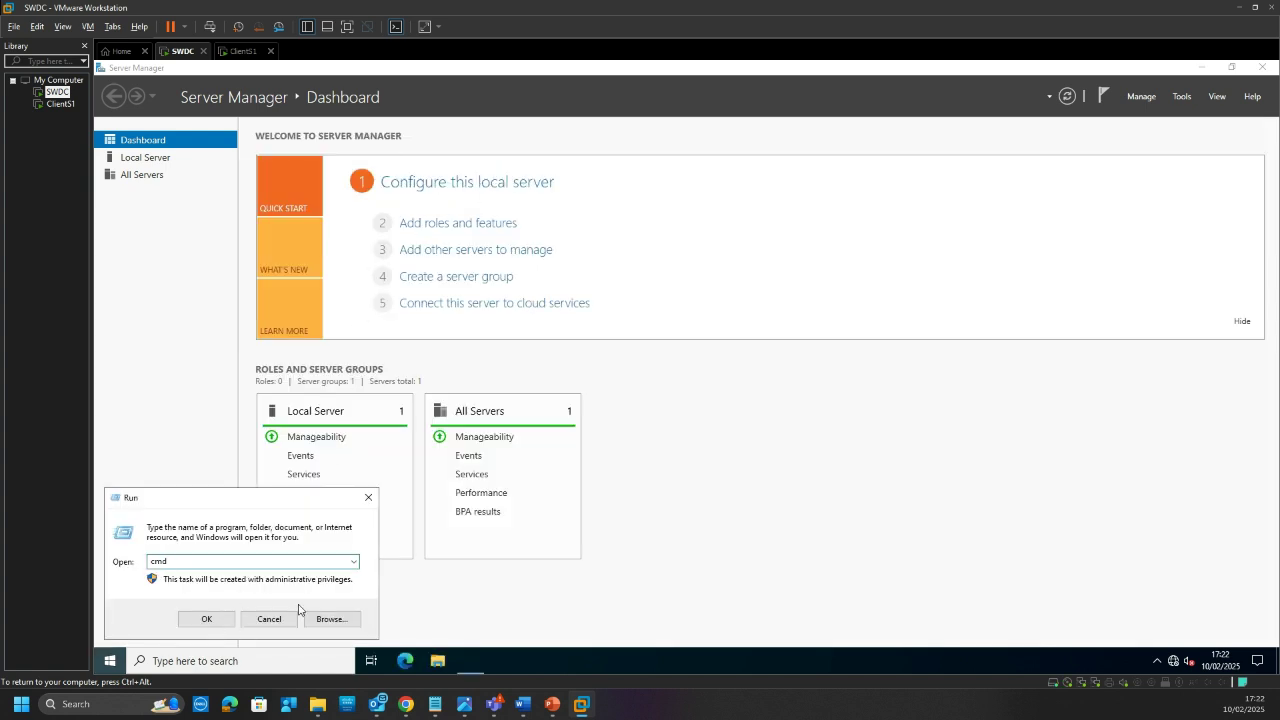
key("Escape")
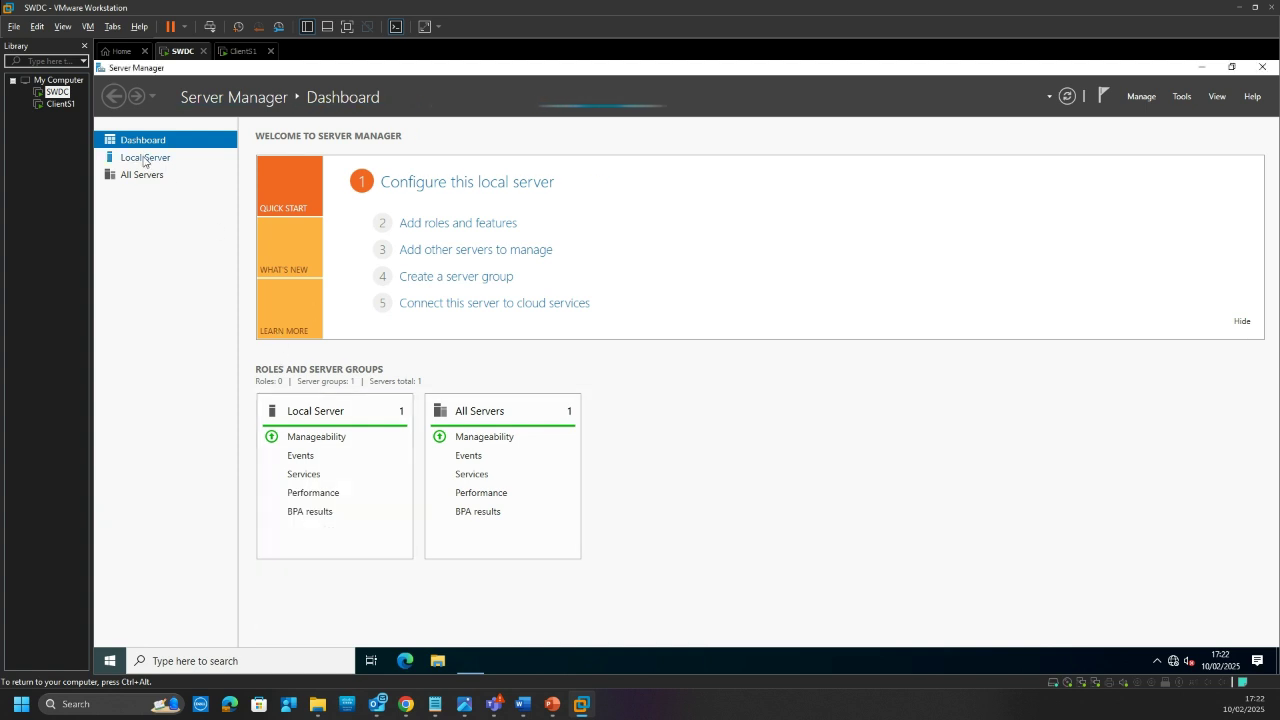
left_click(144, 161)
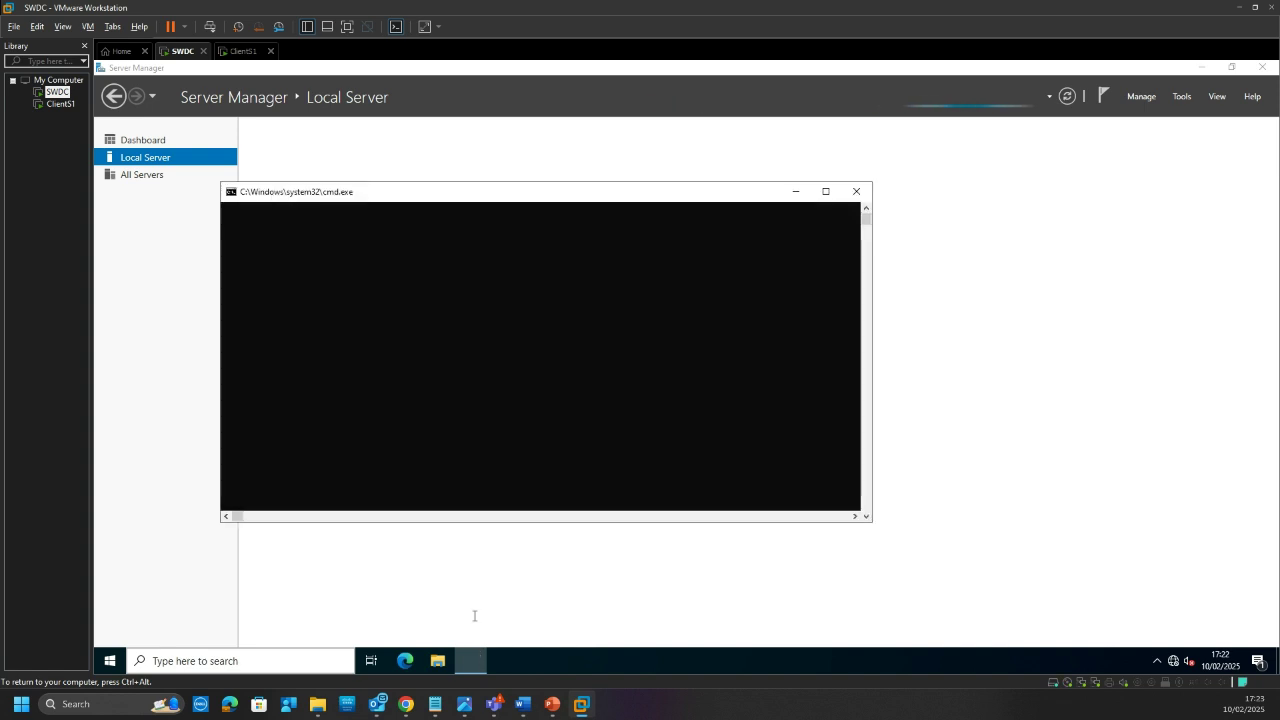
Step: Run ipconfig on the server to confirm its address is 192.168.1.1
left_click(456, 260)
type("ipconfig")
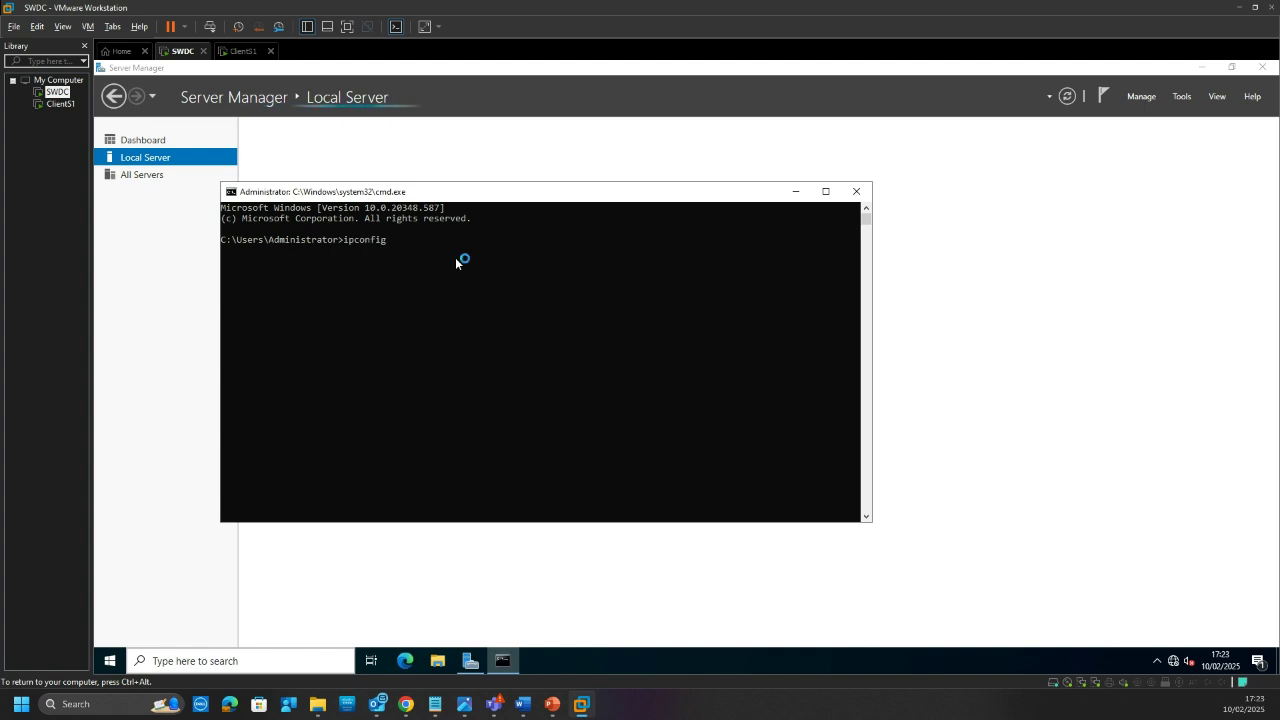
key("Return")
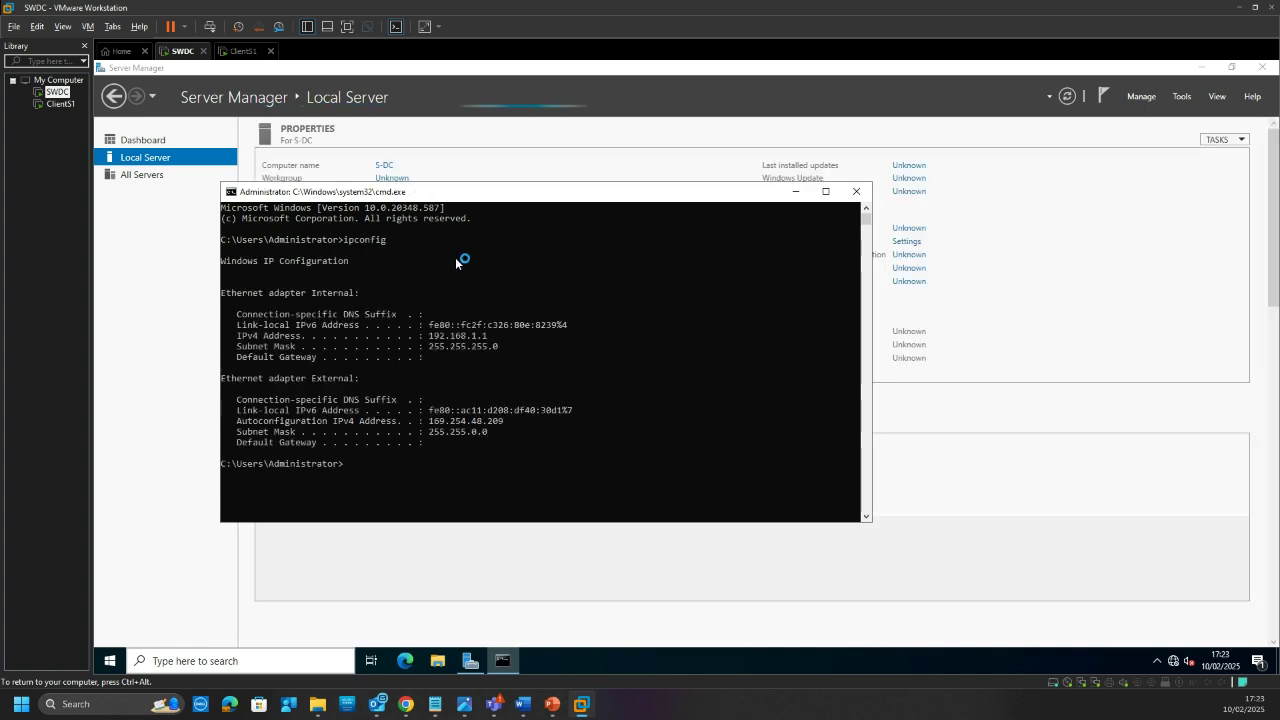
left_click_drag(500, 193, 527, 399)
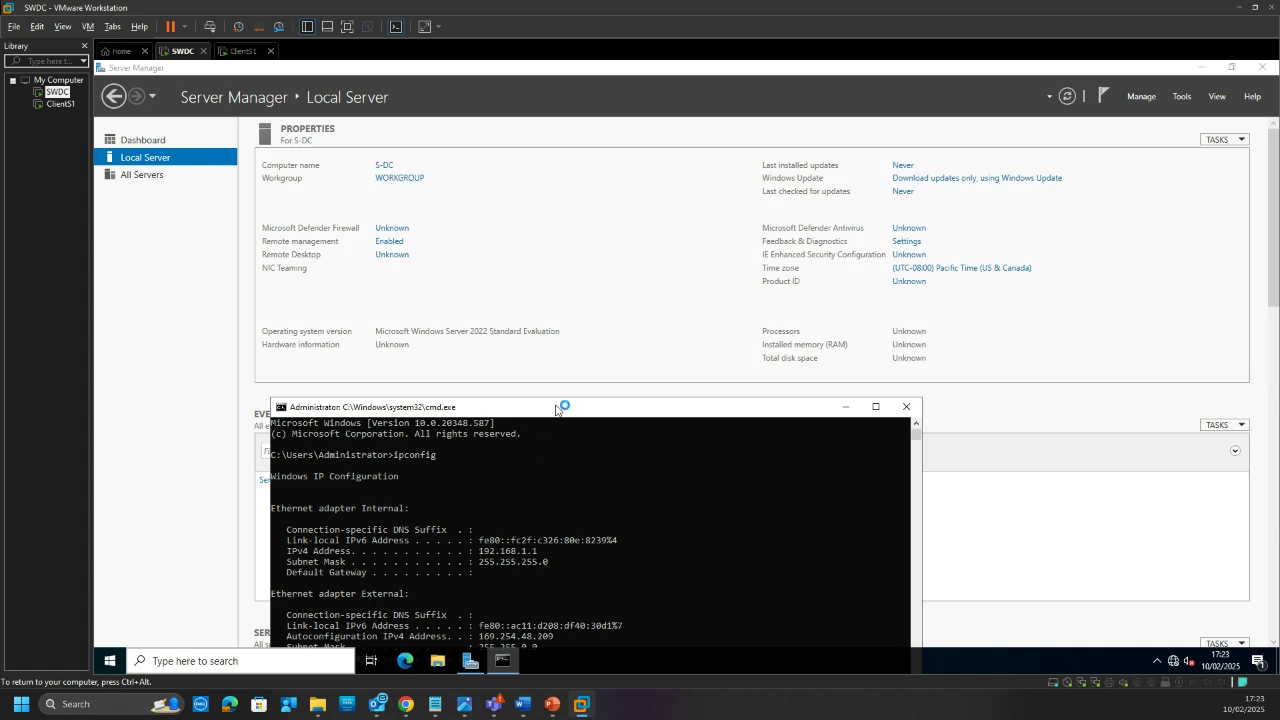
left_click_drag(556, 408, 590, 172)
Step: Ping the client at 192.168.1.10, getting four replies with 0% loss
left_click(530, 442)
type("ping")
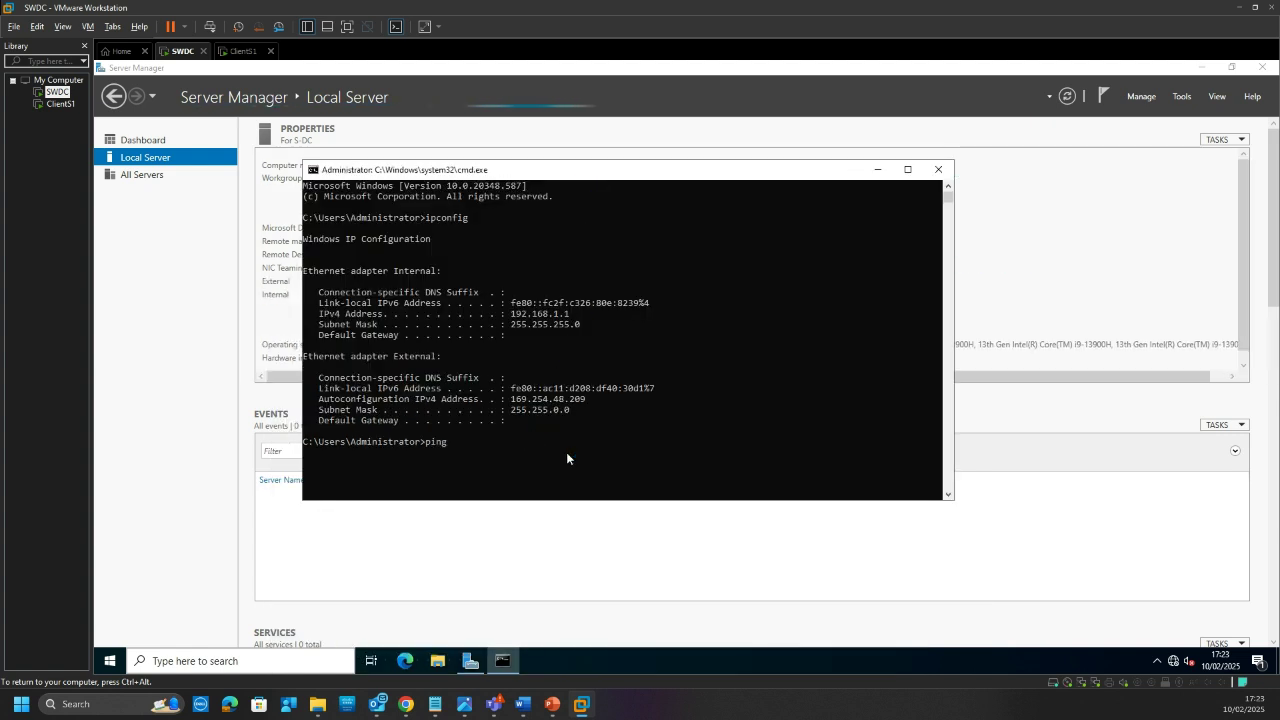
type(" 192.168.1.10")
key("Return")
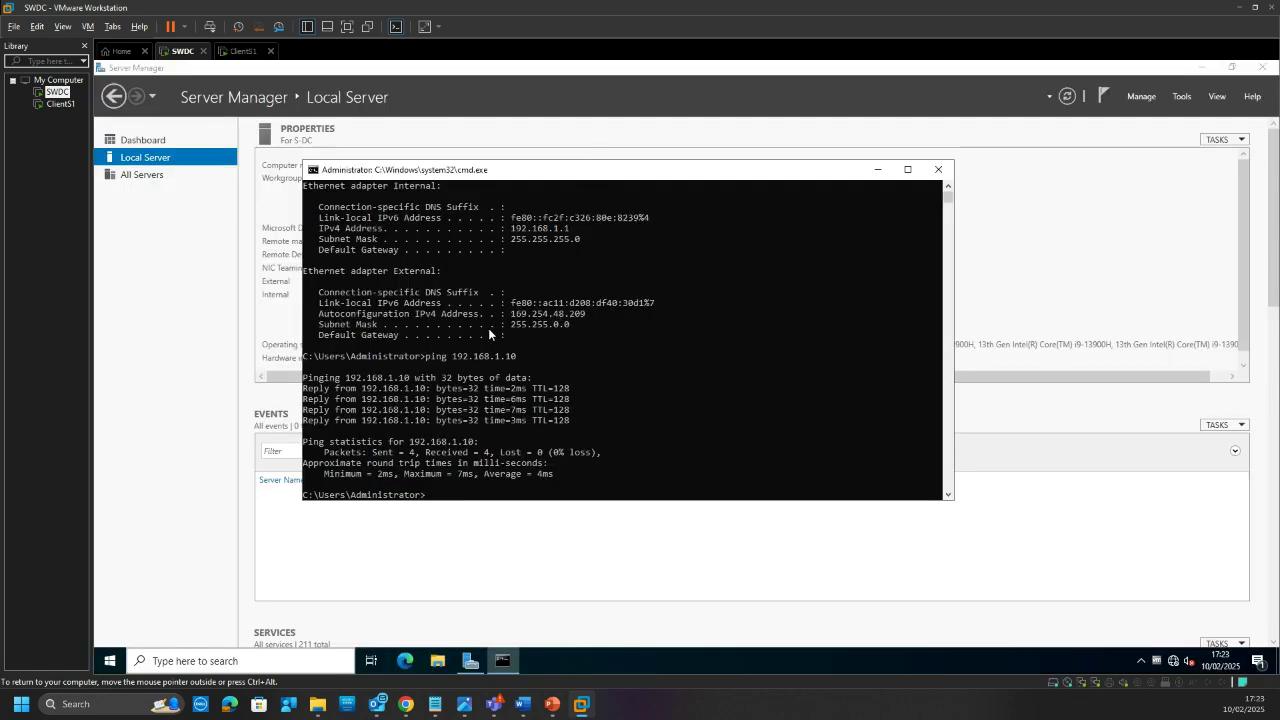
key("alt+Tab")
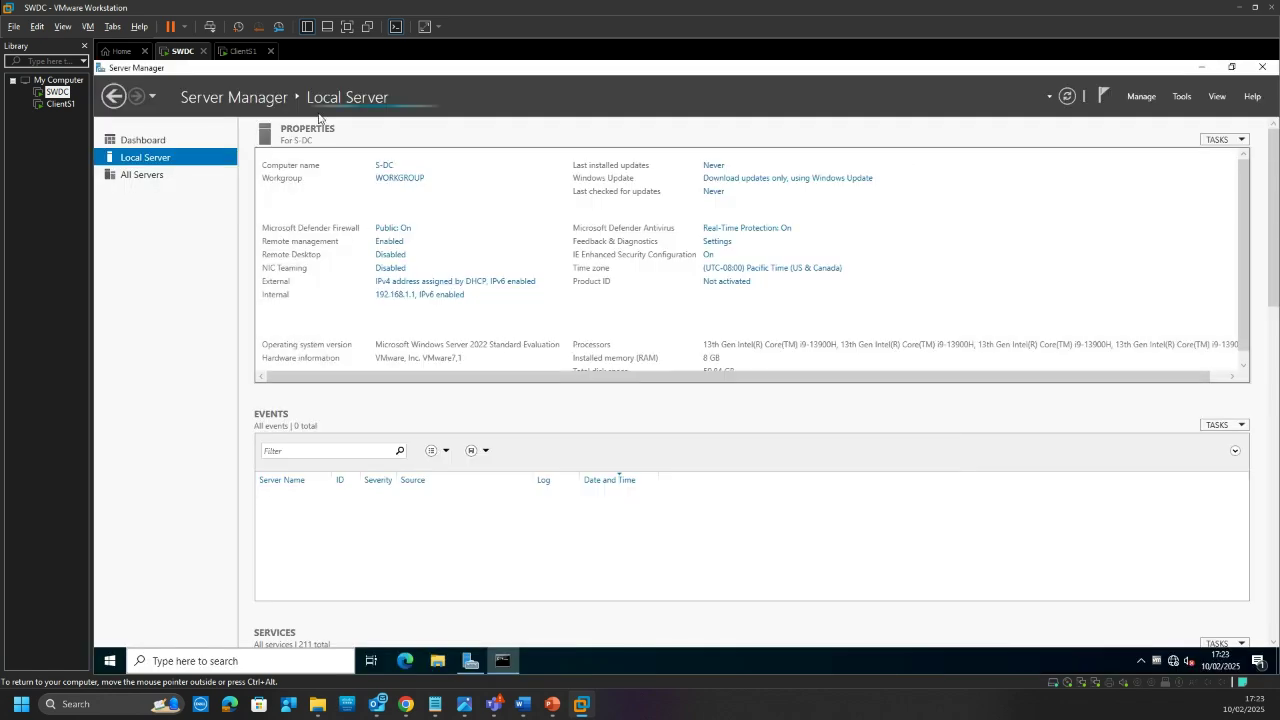
Step: Minimize Server Manager, return to ClientS1 and pause its still-timing-out ping to 192.168.1.1
left_click(1198, 68)
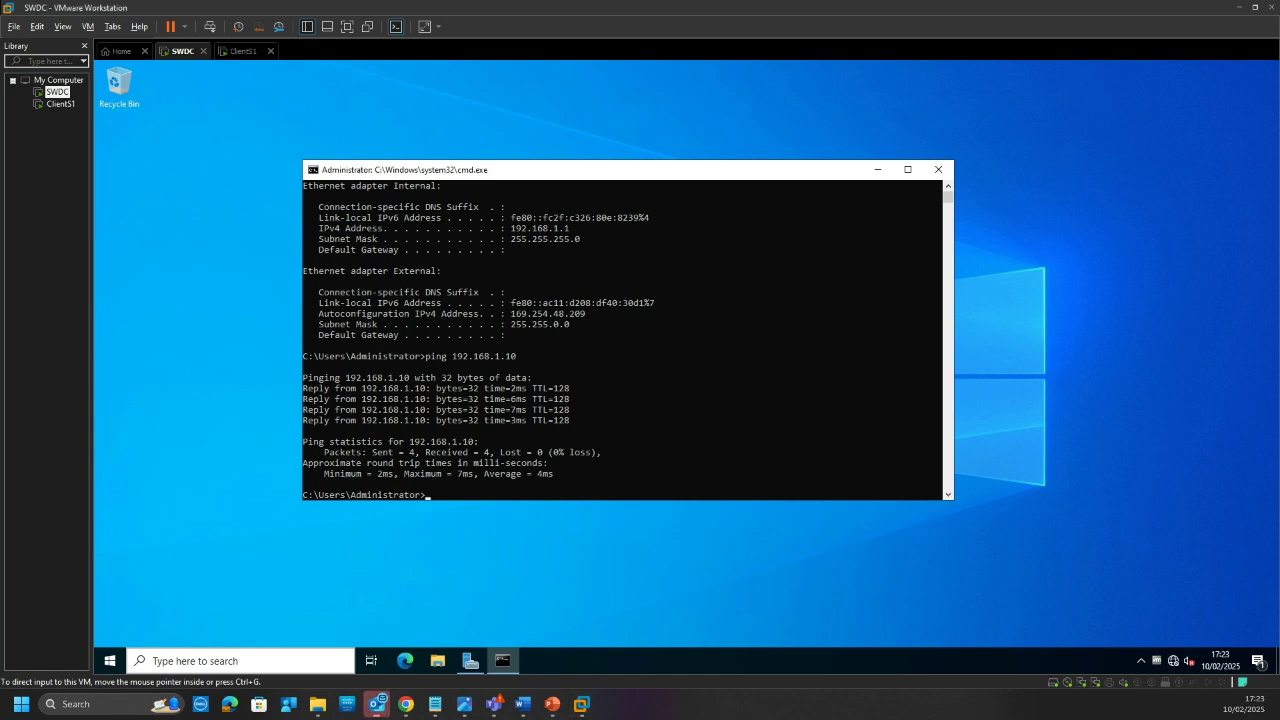
left_click(245, 51)
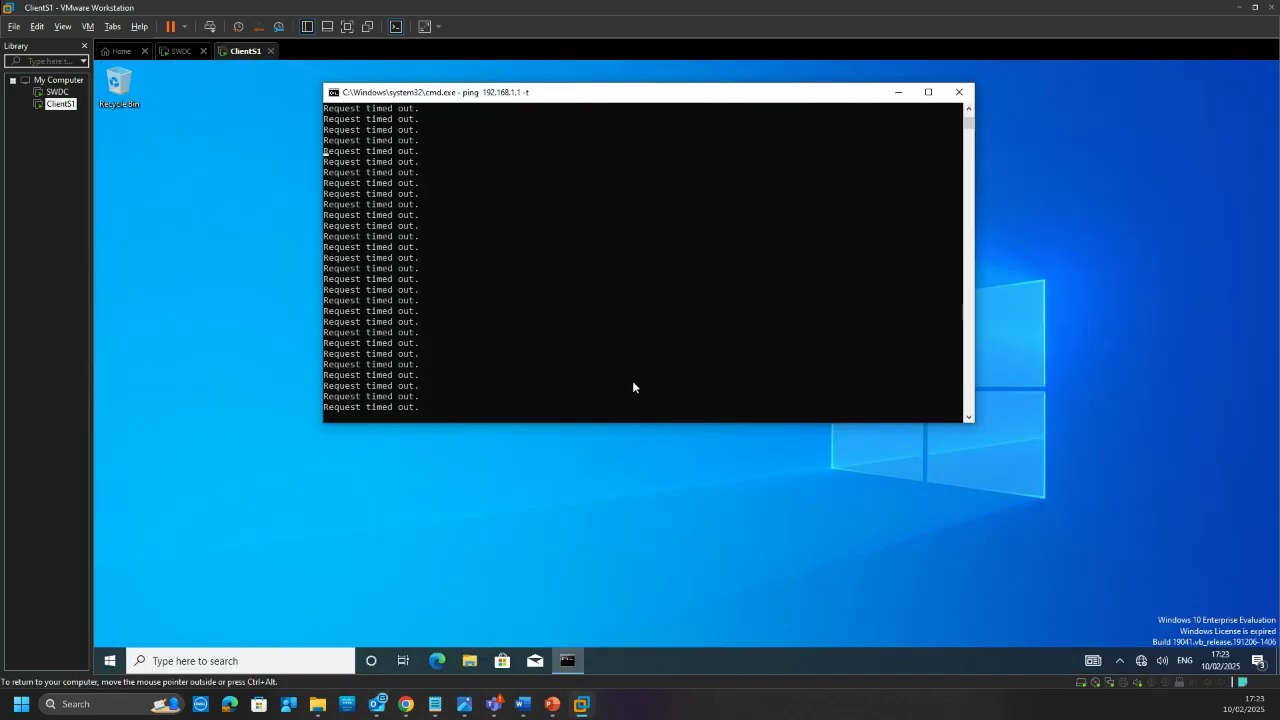
left_click(618, 397)
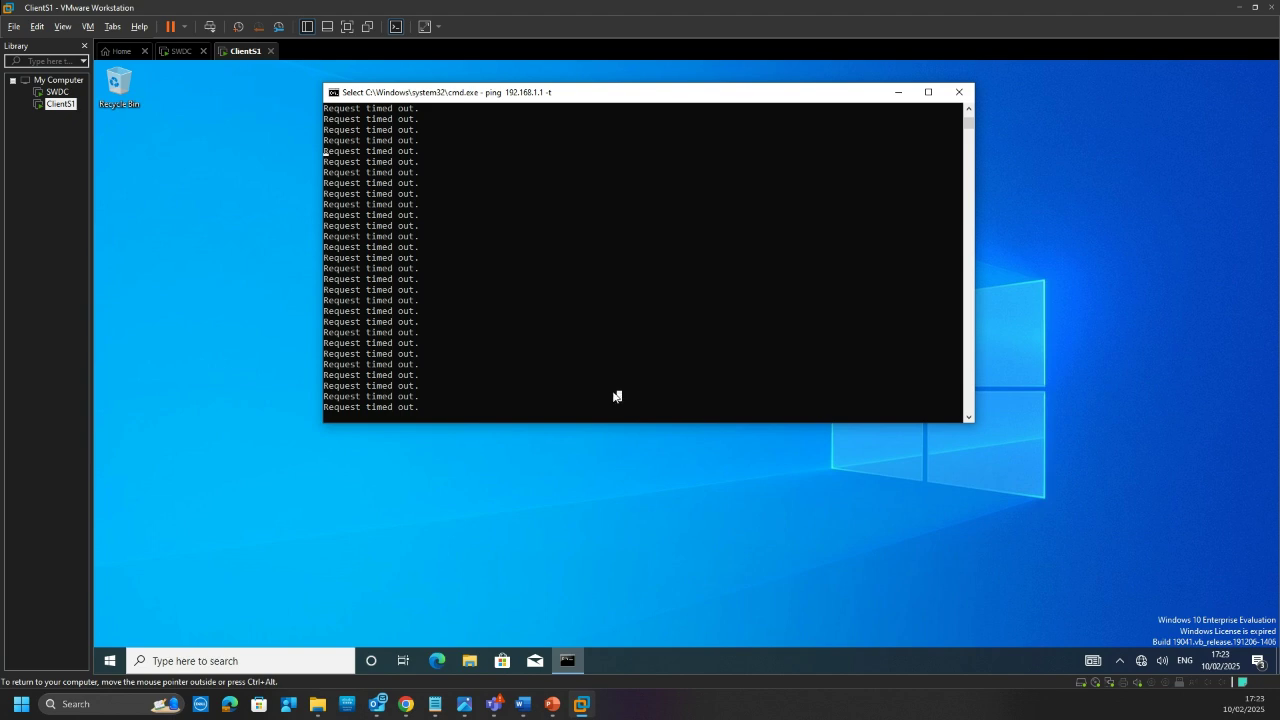